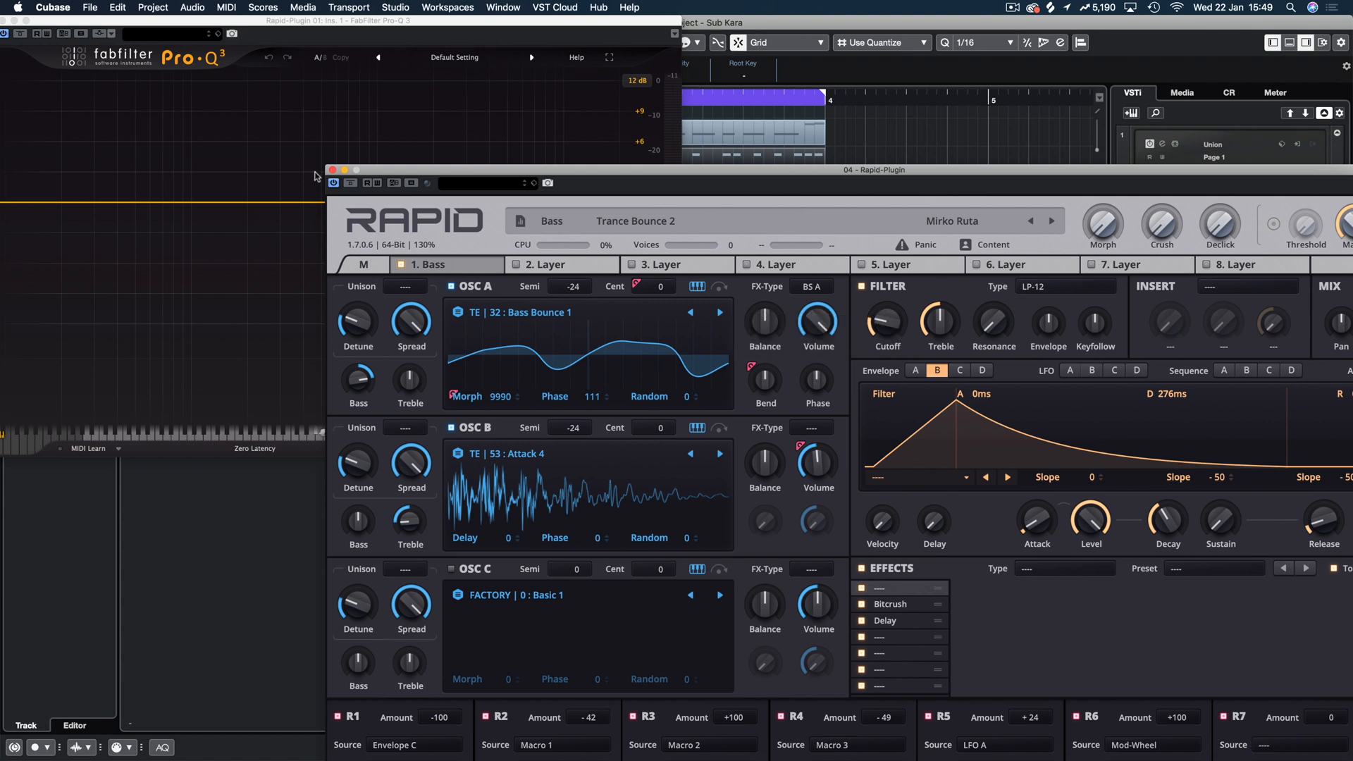
Close the FabFilter Pro-Q 3 window and the Rapid synth window to reveal the project arrangement
{"action": "left_click_drag", "start_coordinate": [43, 22], "coordinate": [61, 23]}
{"action": "left_click", "coordinate": [21, 22]}
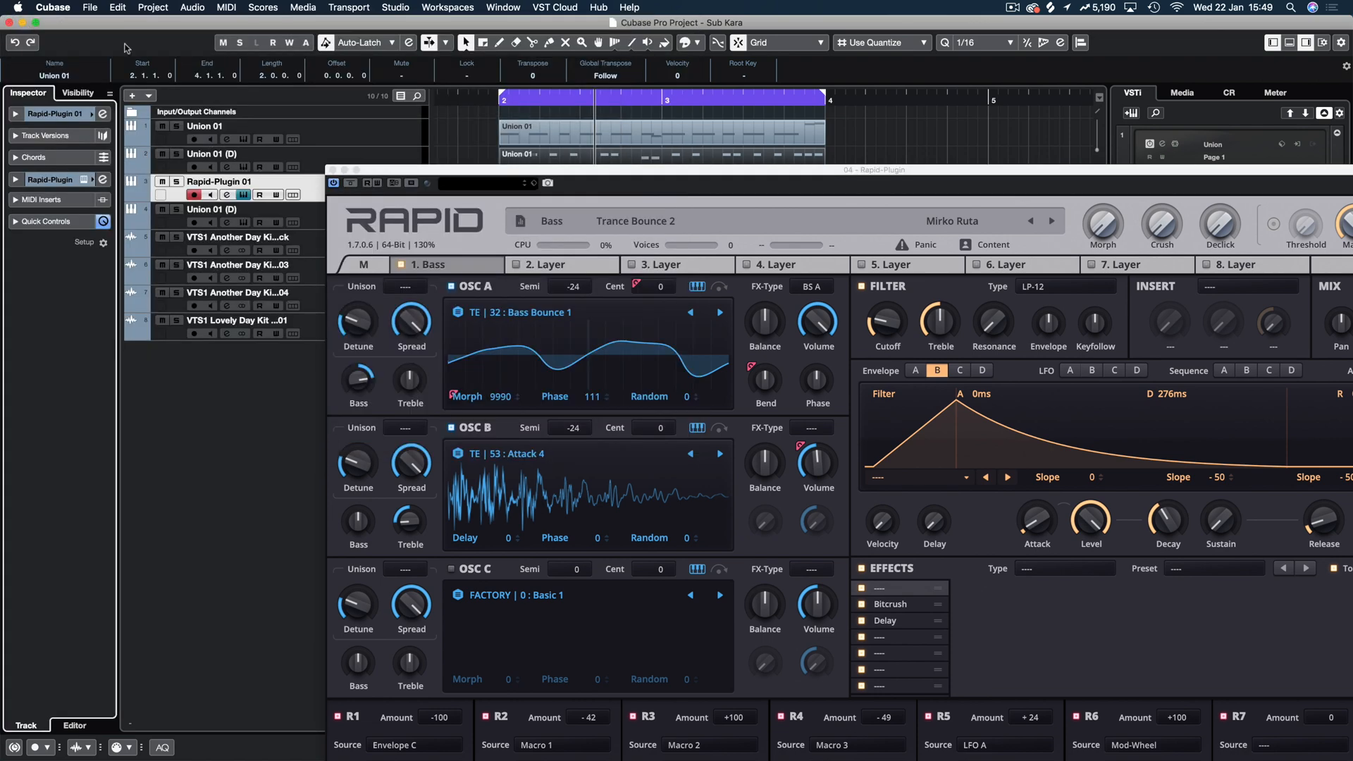
{"action": "left_click_drag", "start_coordinate": [491, 174], "coordinate": [486, 204]}
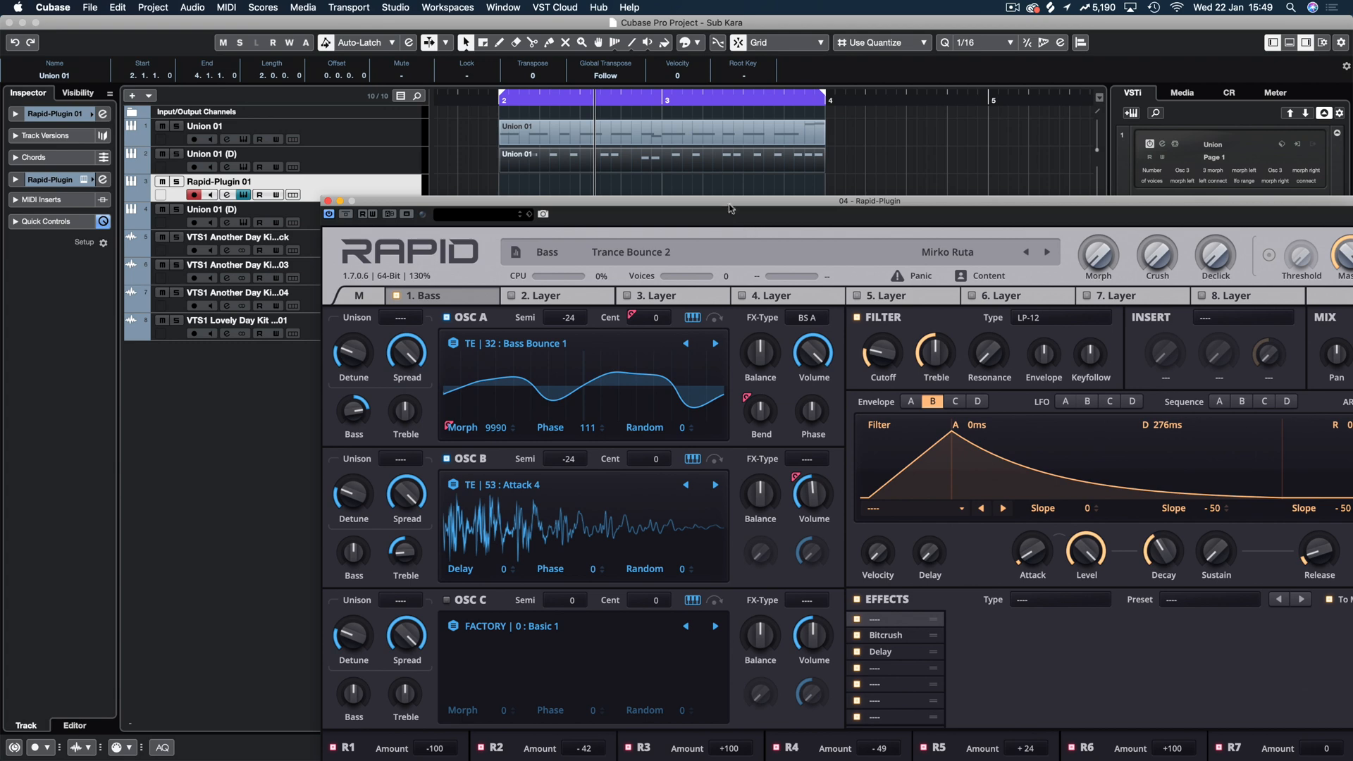
{"action": "left_click_drag", "start_coordinate": [731, 200], "coordinate": [664, 107]}
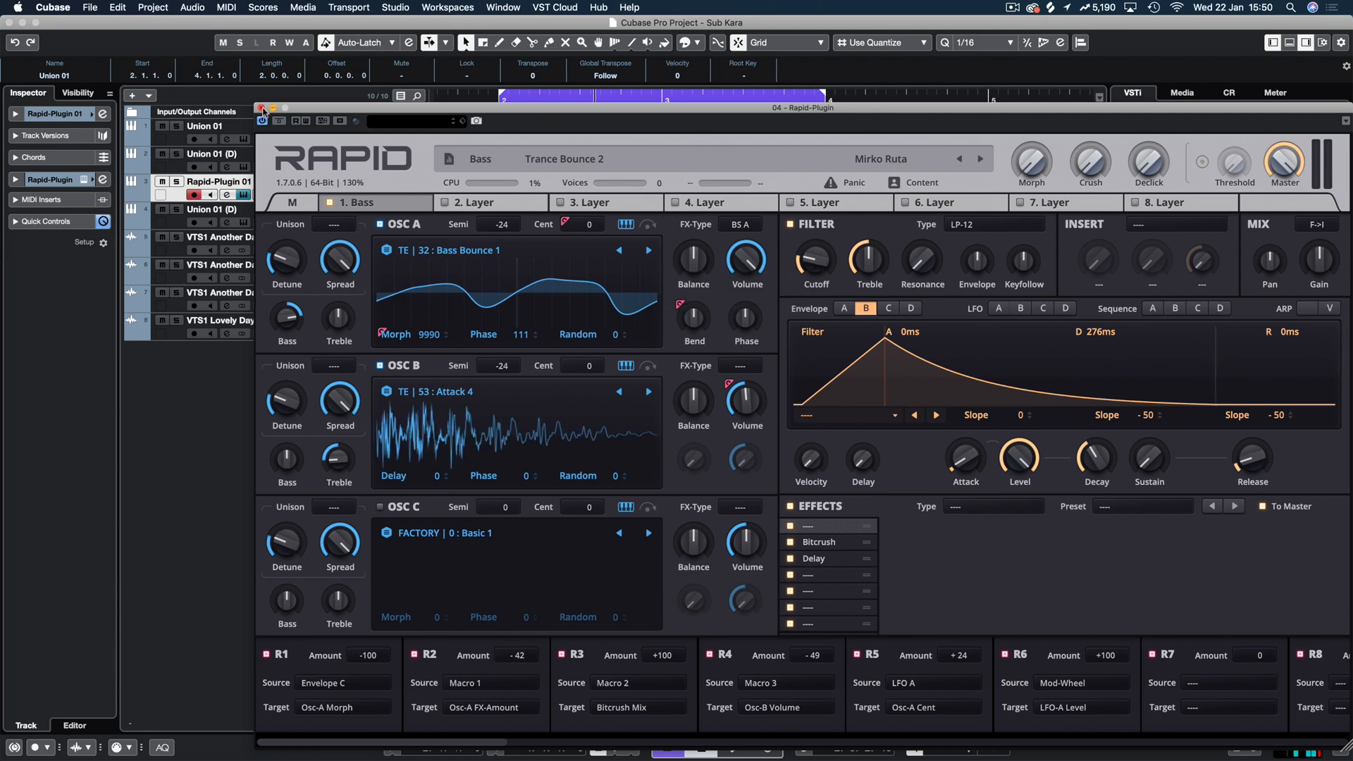
{"action": "left_click", "coordinate": [261, 108]}
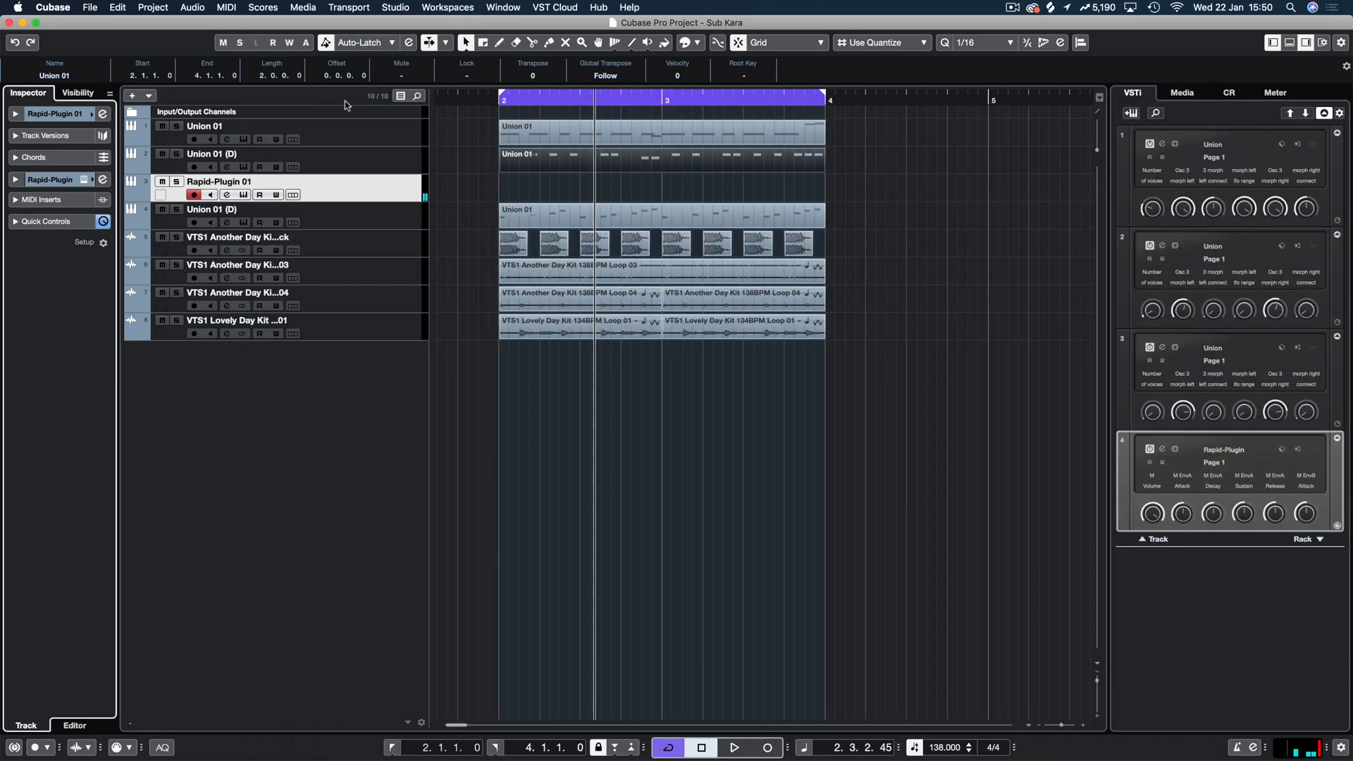
Create a MIDI part on the Rapid-Plugin 01 track from bar 2 to bar 4 and draw a sustained A1 note across it
{"action": "double_click", "coordinate": [592, 187]}
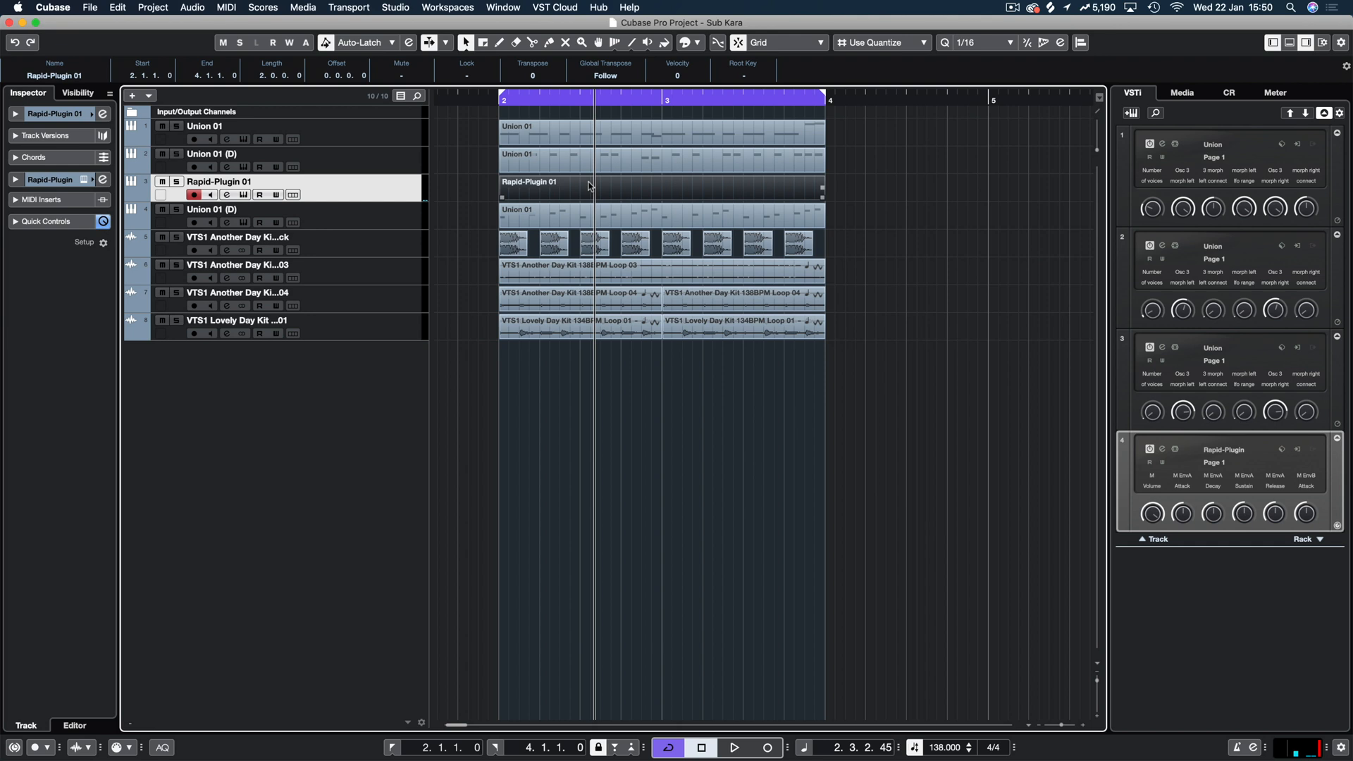
{"action": "double_click", "coordinate": [590, 187]}
{"action": "left_click", "coordinate": [387, 42]}
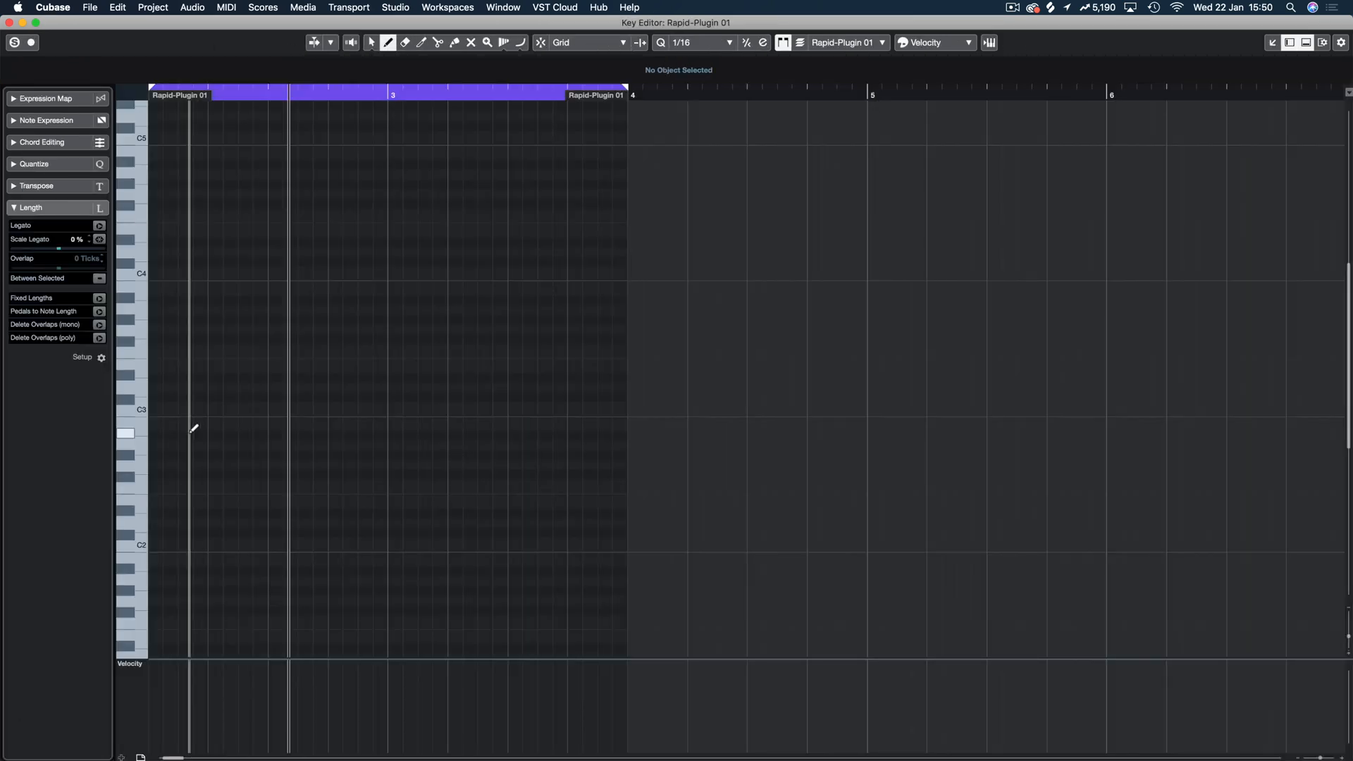
{"action": "scroll", "coordinate": [142, 444], "scroll_direction": "down", "scroll_amount": 5}
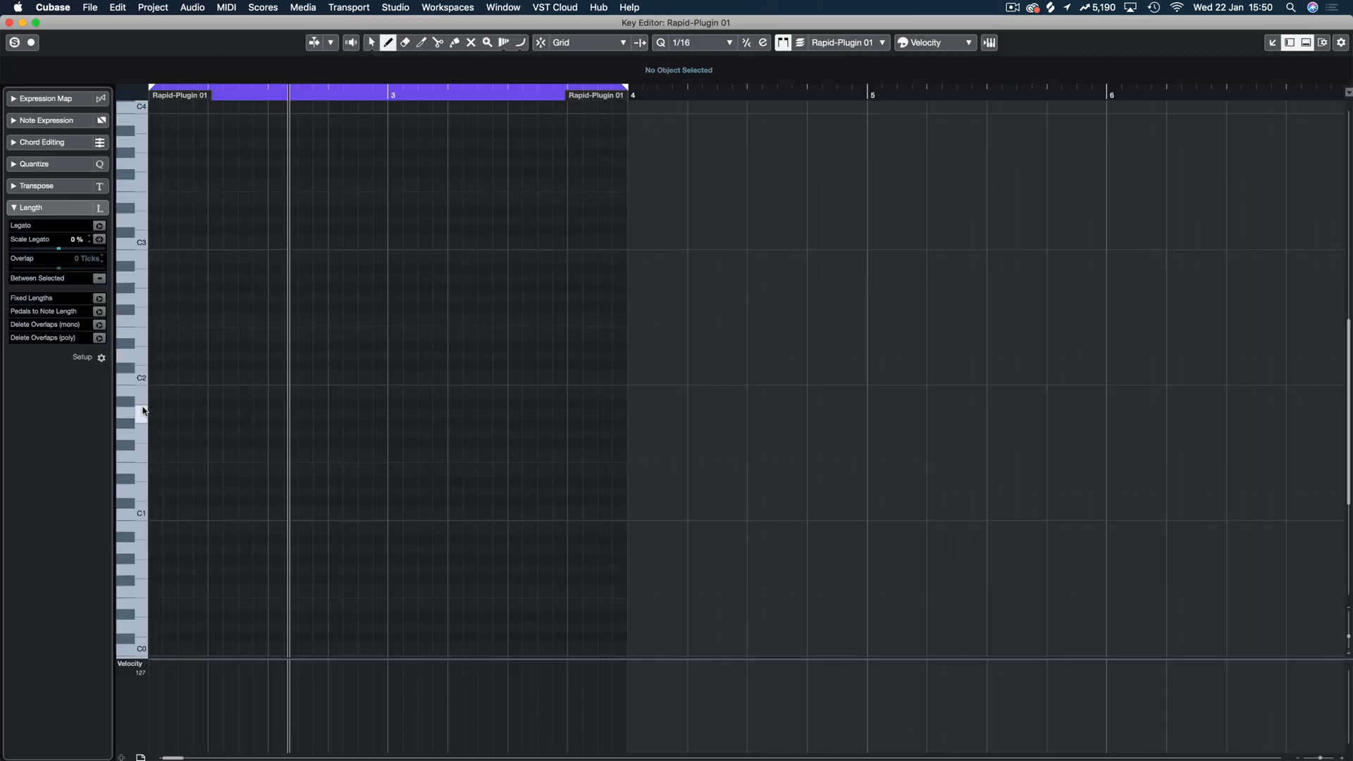
{"action": "left_click_drag", "start_coordinate": [151, 413], "coordinate": [627, 412]}
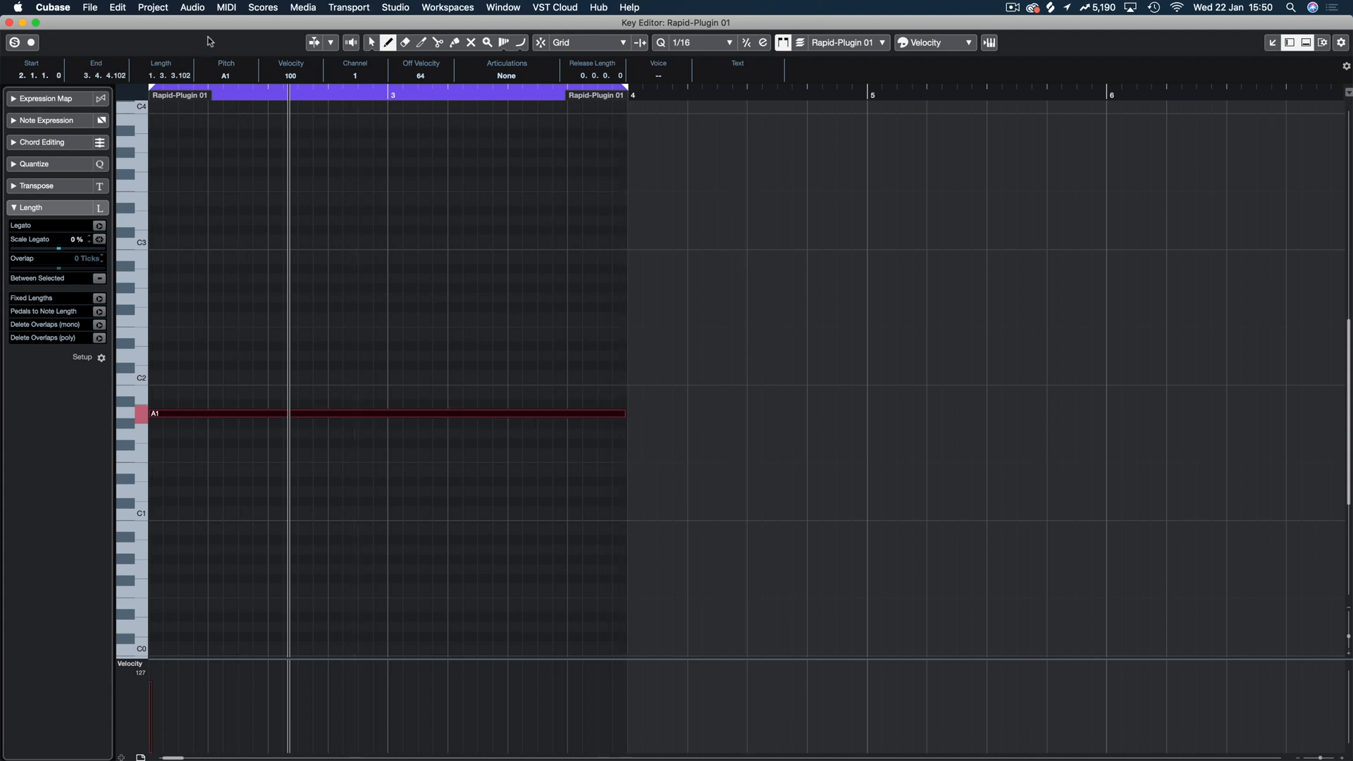
Turn snap on, extend the end of the A1 note exactly to bar 4, and close the Key Editor
{"action": "left_click", "coordinate": [372, 42]}
{"action": "key", "text": "j"}
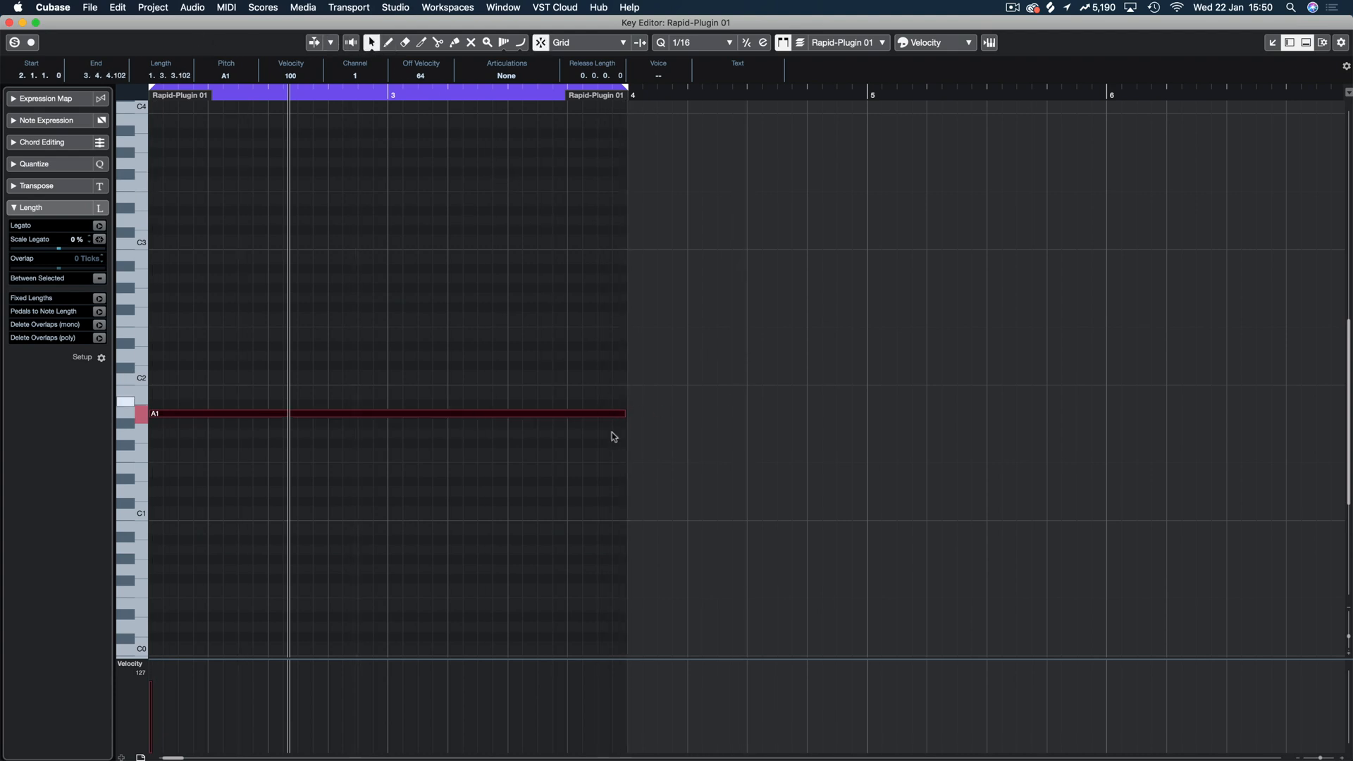
{"action": "left_click", "coordinate": [618, 382]}
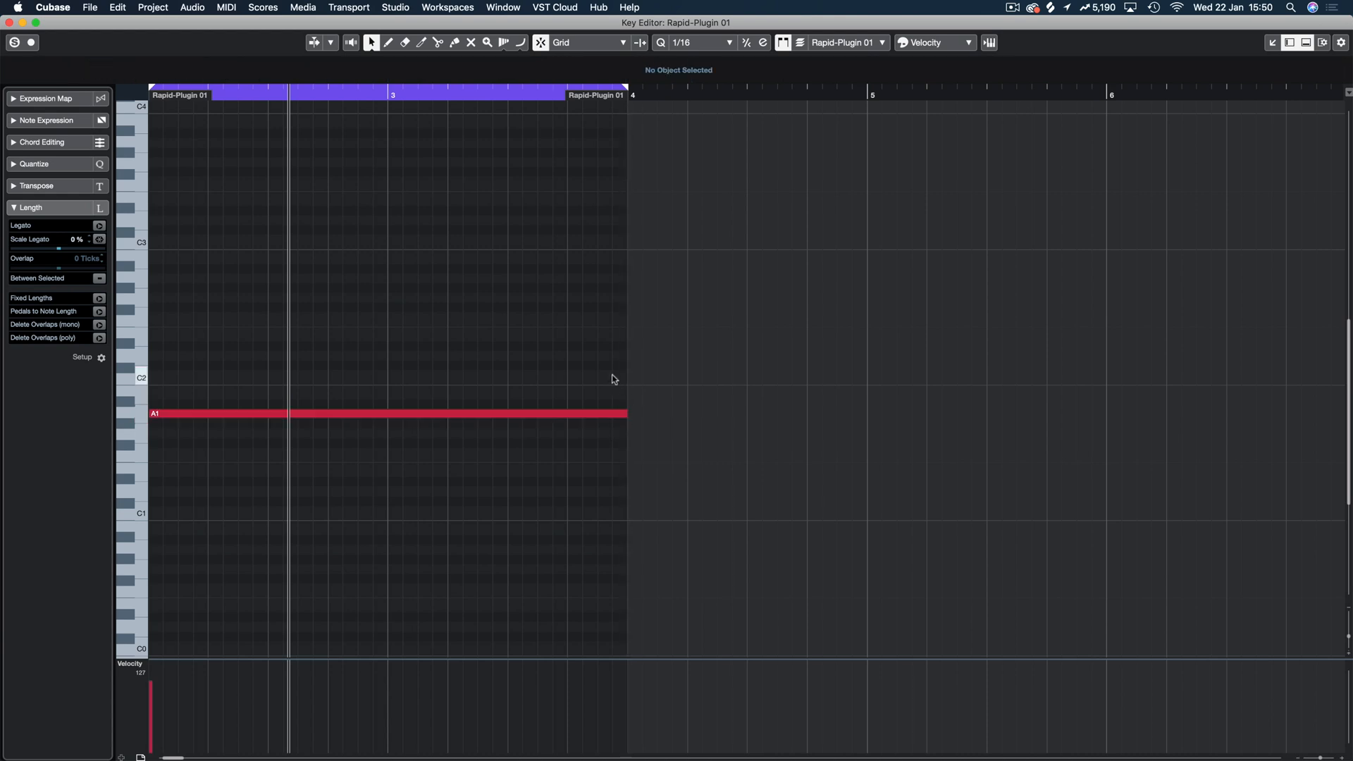
{"action": "left_click", "coordinate": [215, 411]}
{"action": "left_click", "coordinate": [514, 402]}
{"action": "key", "text": "Return"}
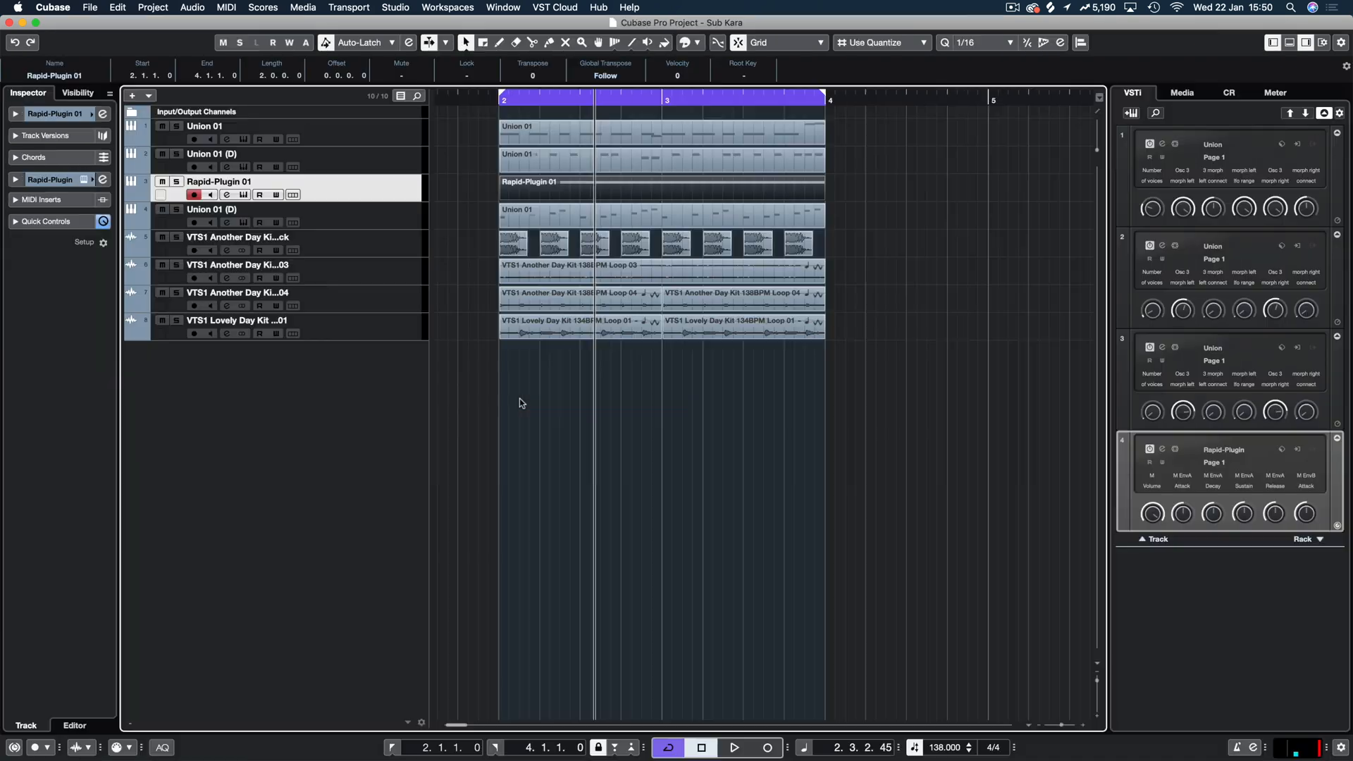
Play the Rapid-Plugin 01 track soloed and open its FabFilter Pro-Q 3 insert from the MixConsole
{"action": "left_click", "coordinate": [176, 183]}
{"action": "key", "text": "space"}
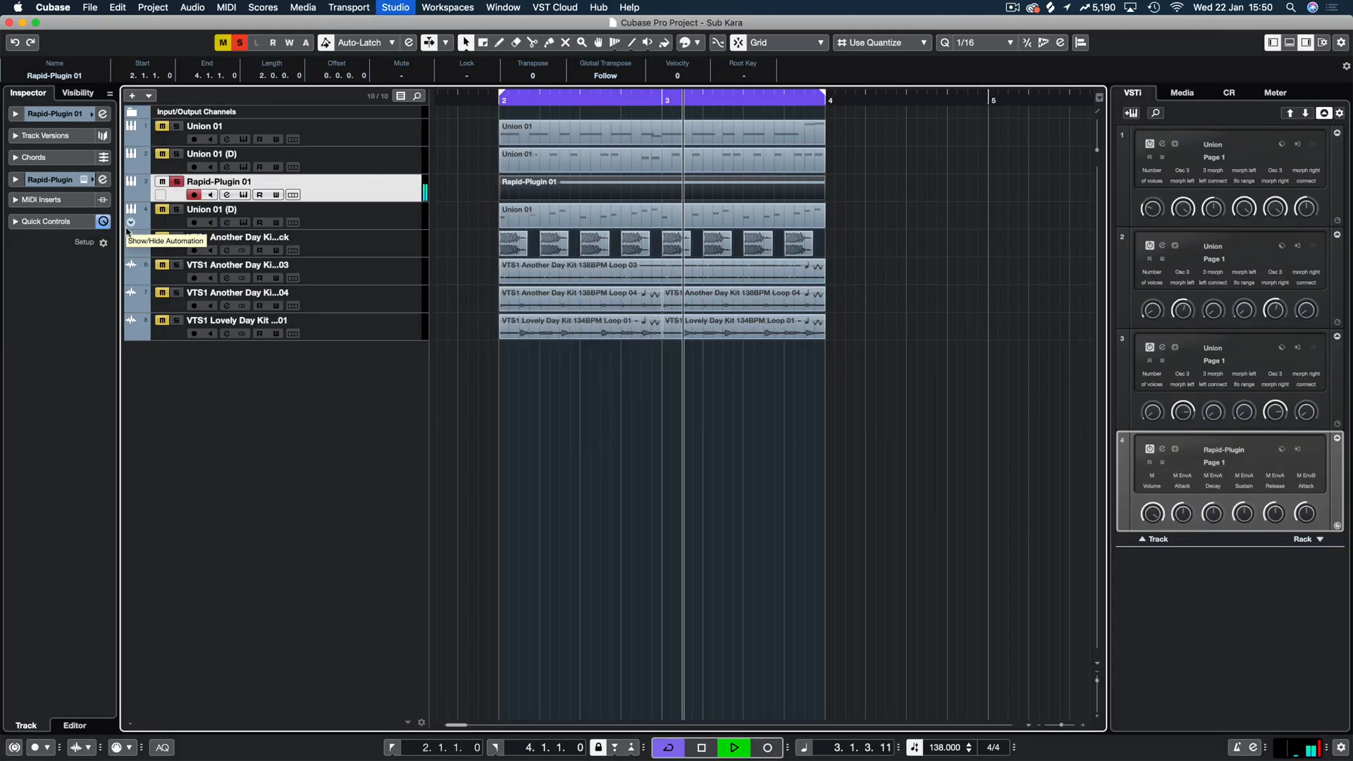
{"action": "key", "text": "F3"}
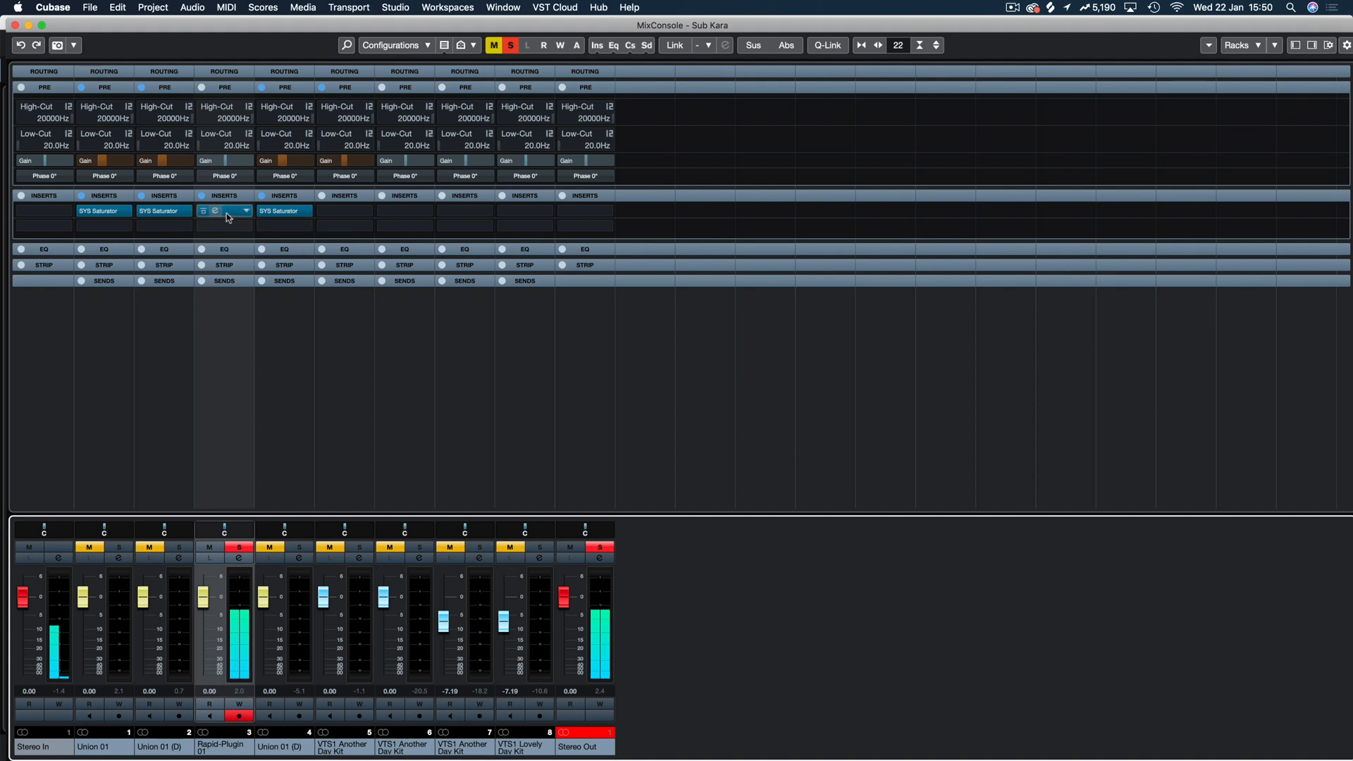
{"action": "left_click", "coordinate": [215, 211]}
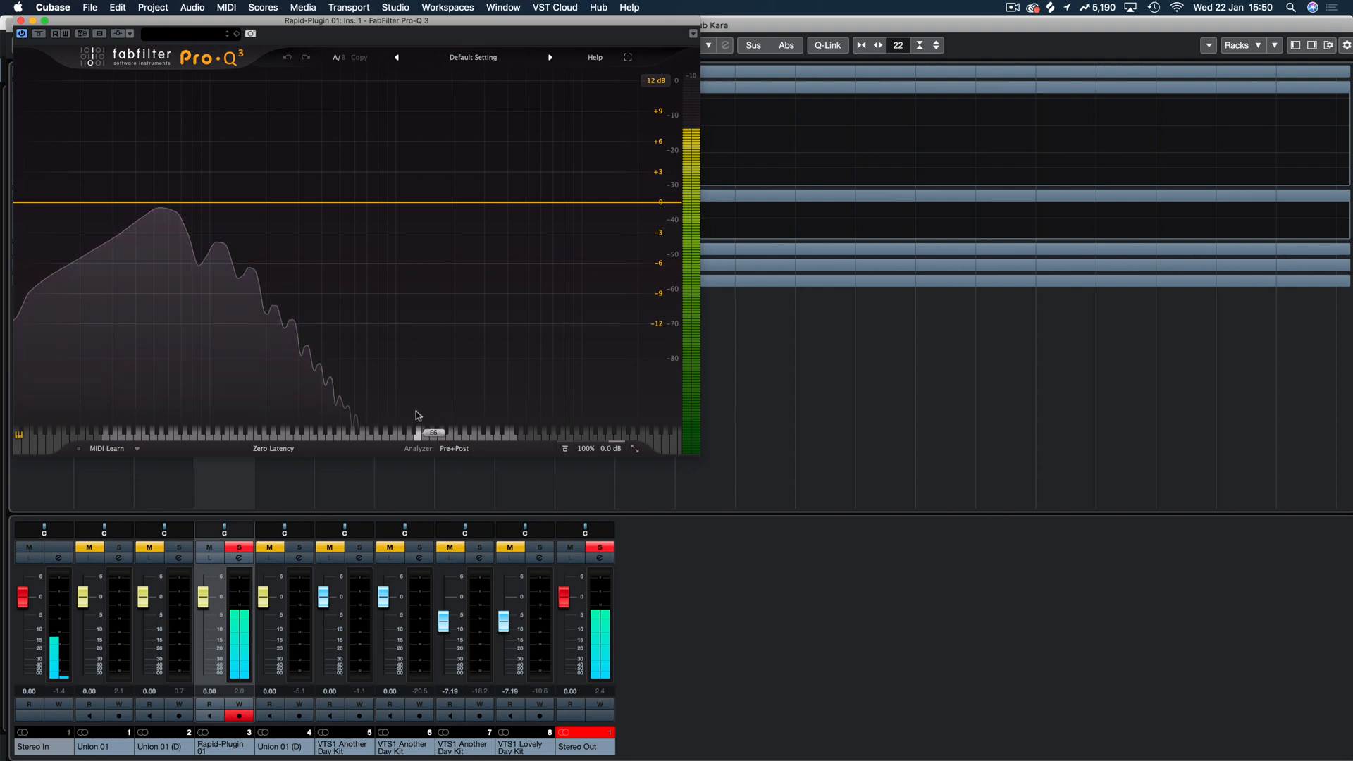
Add a bell band in Pro-Q 3 at about 116 Hz with a gain of about +5.7 dB and a Q of about 4.2
{"action": "left_click", "coordinate": [245, 203]}
{"action": "left_click_drag", "start_coordinate": [244, 201], "coordinate": [243, 176]}
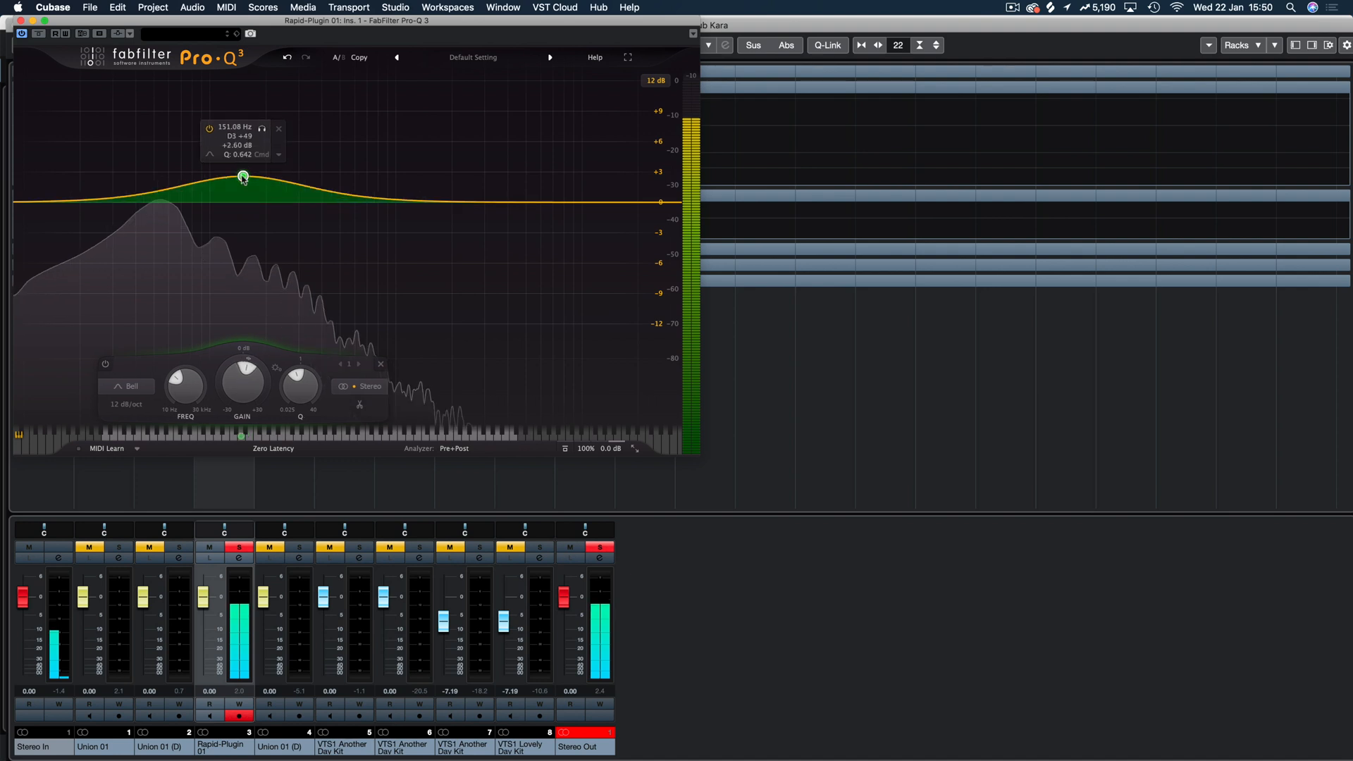
{"action": "scroll", "coordinate": [243, 177], "scroll_direction": "down", "scroll_amount": 4}
{"action": "scroll", "coordinate": [243, 176], "scroll_direction": "up", "scroll_amount": 10}
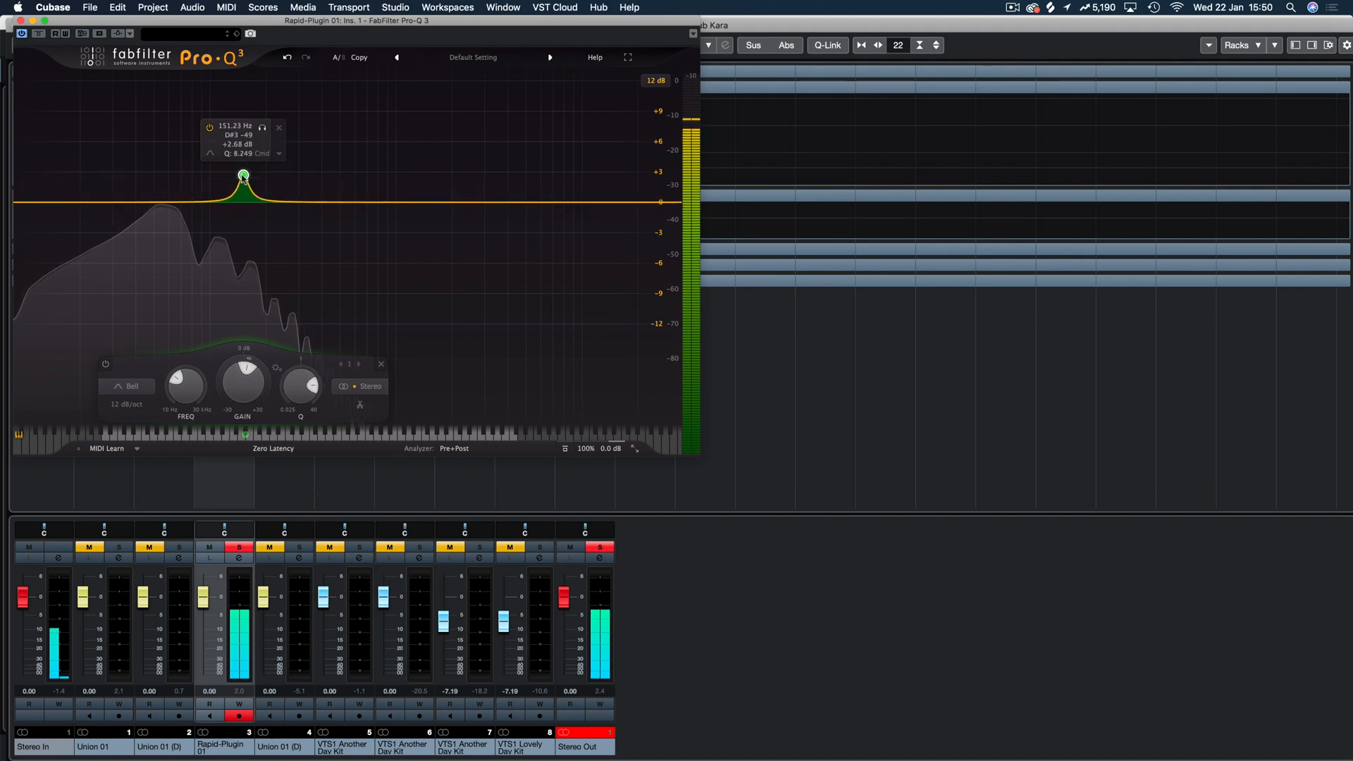
{"action": "scroll", "coordinate": [243, 178], "scroll_direction": "down", "scroll_amount": 10}
{"action": "scroll", "coordinate": [243, 178], "scroll_direction": "up", "scroll_amount": 5}
{"action": "left_click_drag", "start_coordinate": [243, 178], "coordinate": [221, 144]}
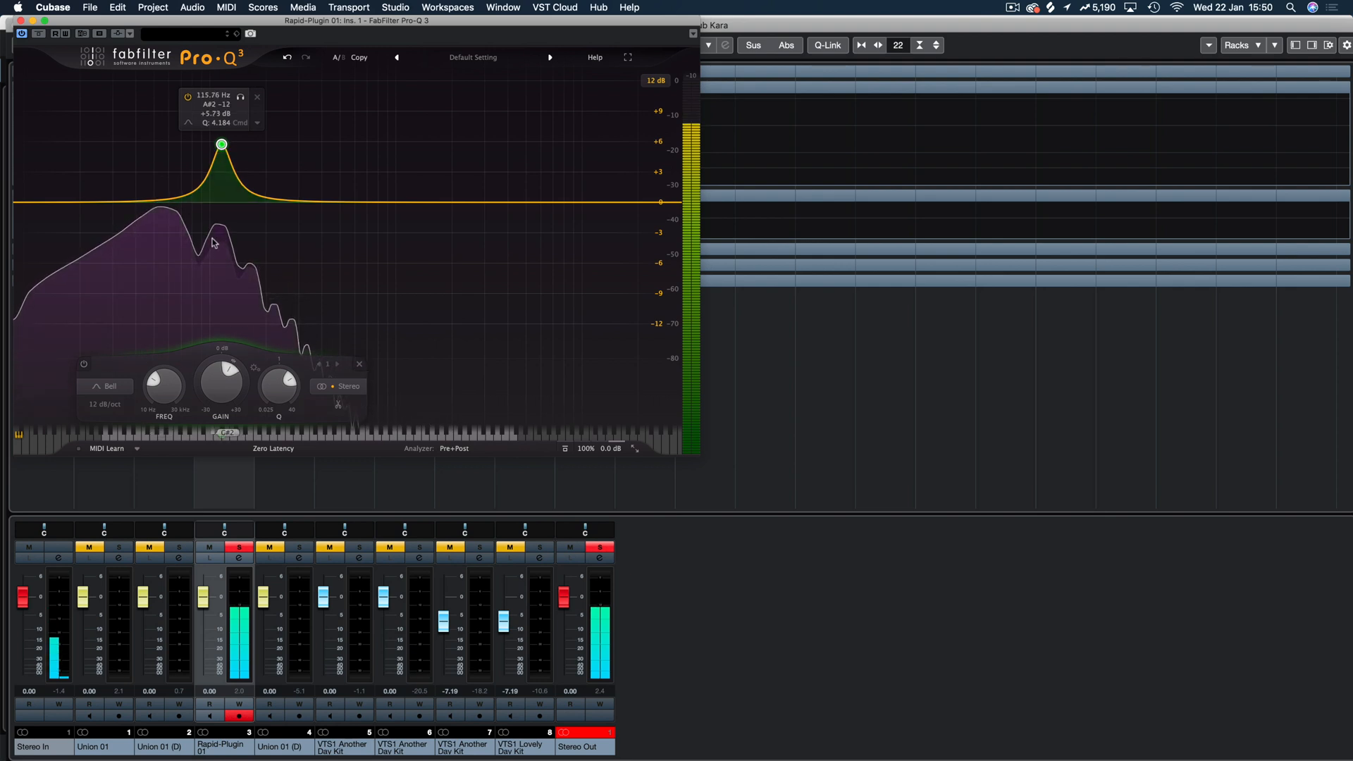
Examine the harmonic peaks in the spectrum and compare the bass with the bell boost bypassed and enabled
{"action": "mouse_move", "coordinate": [212, 242]}
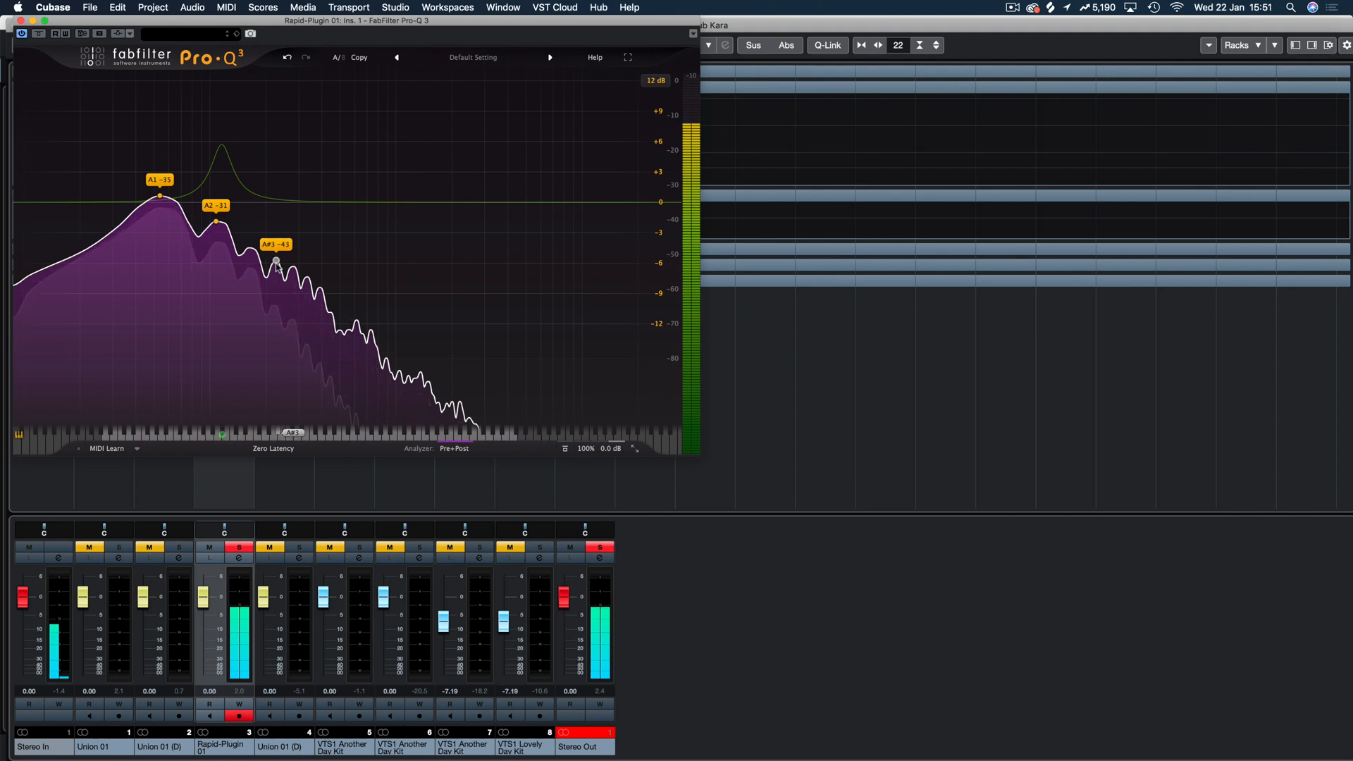
{"action": "left_click", "coordinate": [222, 145]}
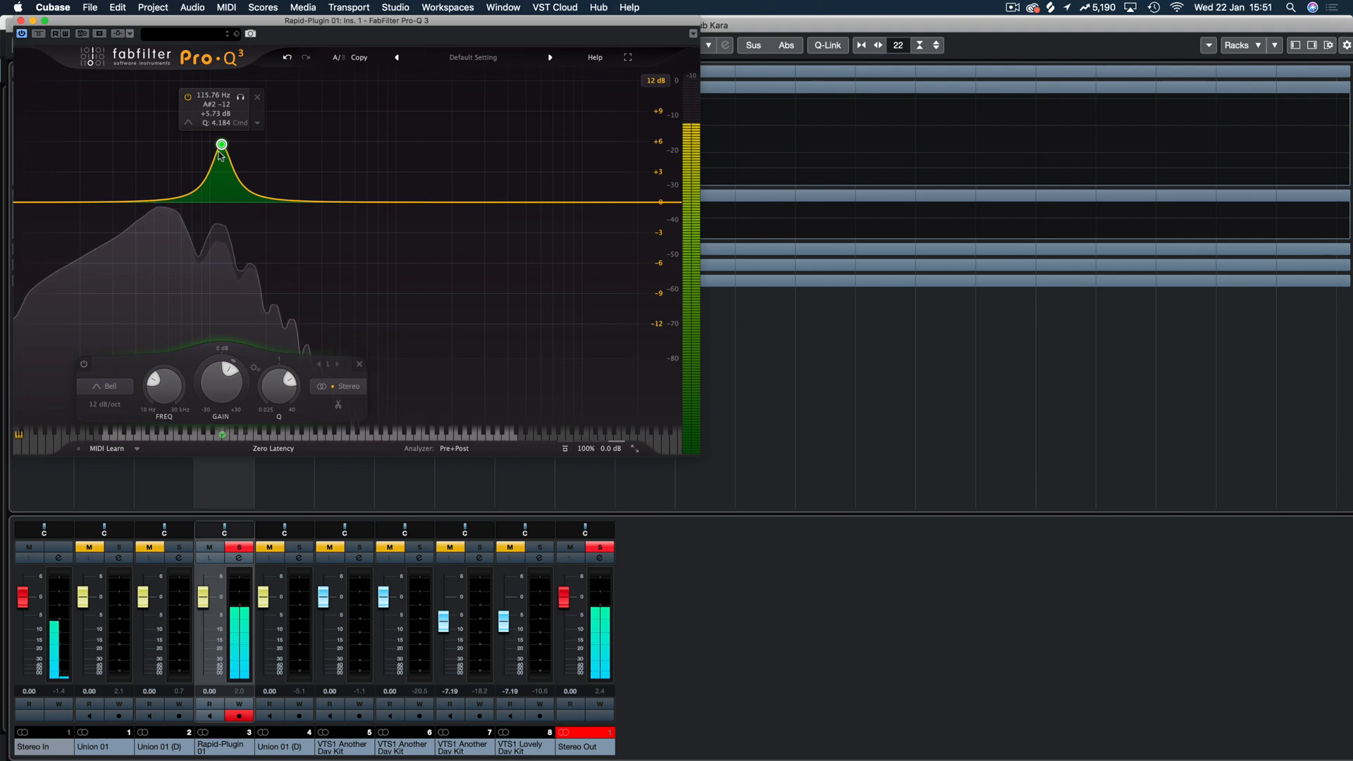
{"action": "left_click", "coordinate": [189, 97]}
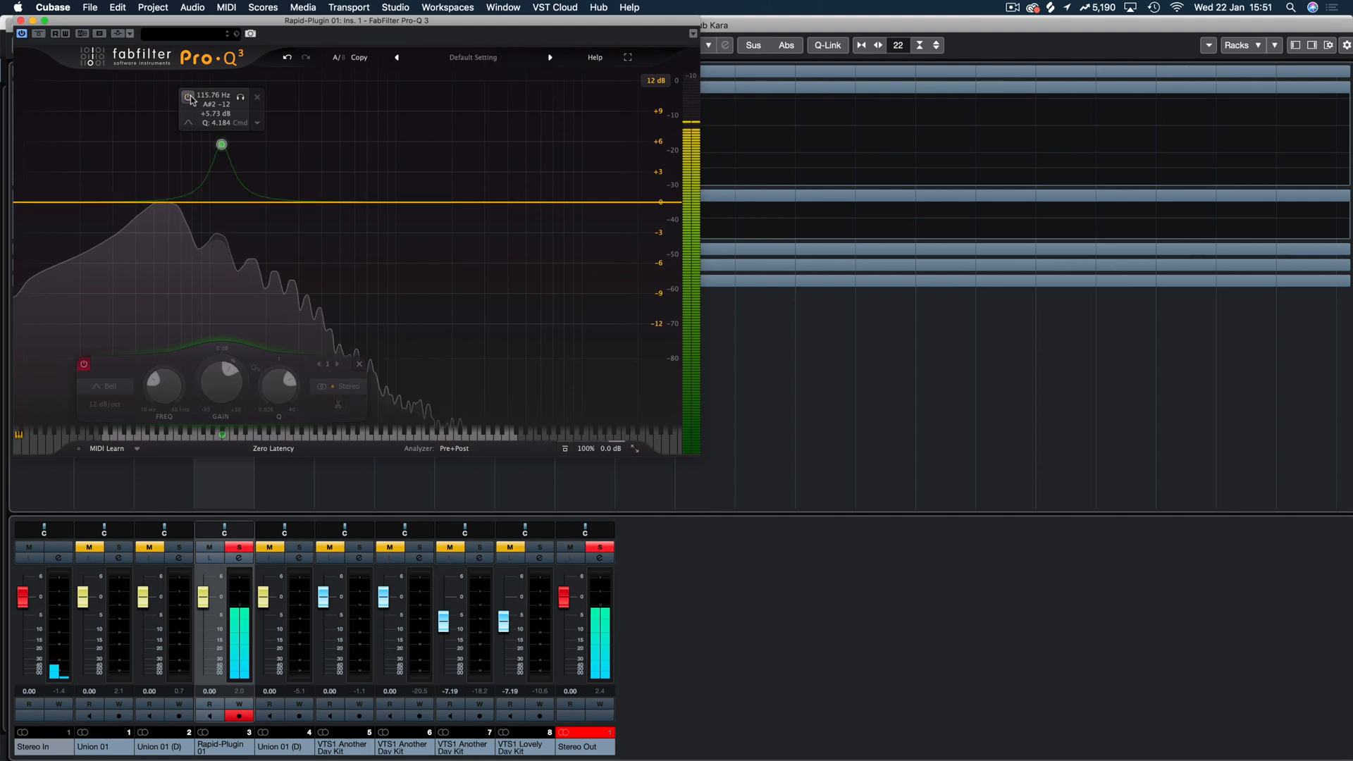
{"action": "left_click", "coordinate": [189, 97]}
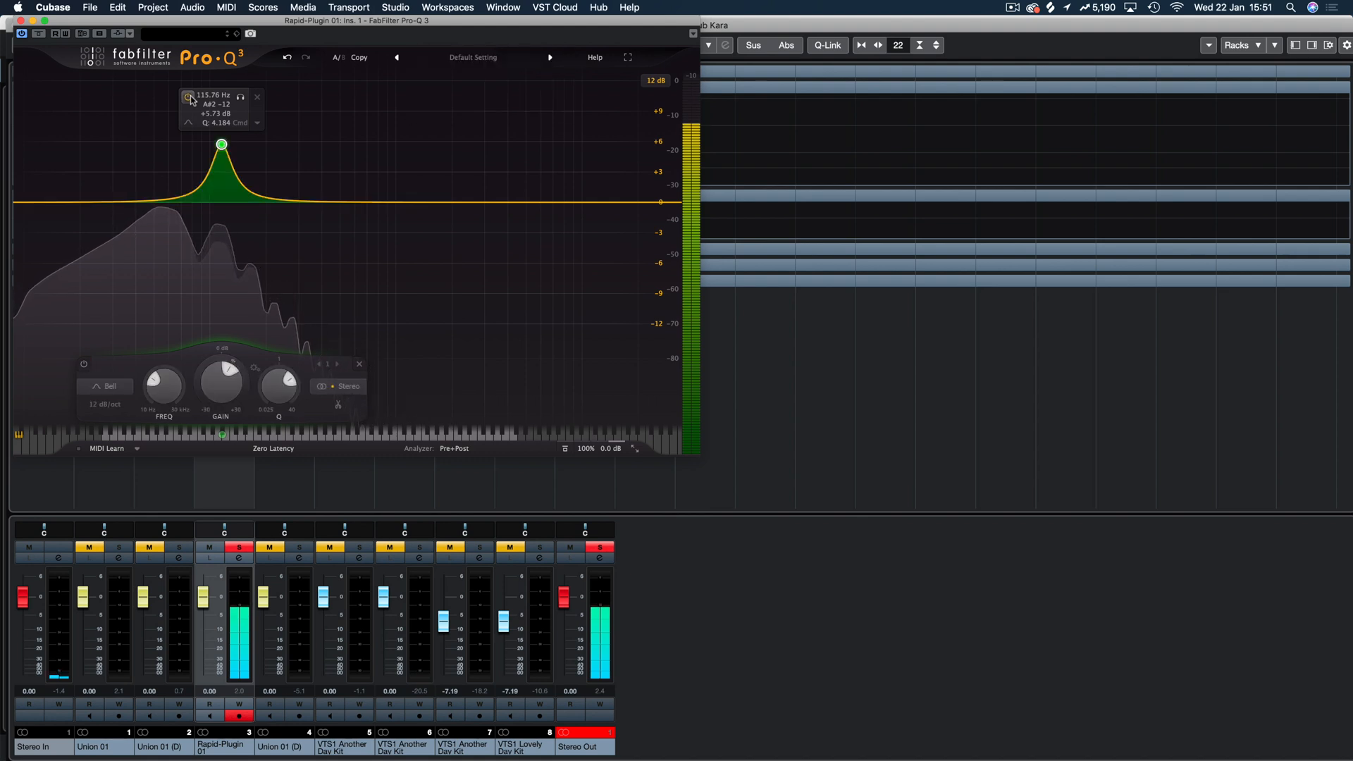
{"action": "left_click", "coordinate": [189, 97]}
{"action": "left_click", "coordinate": [188, 97]}
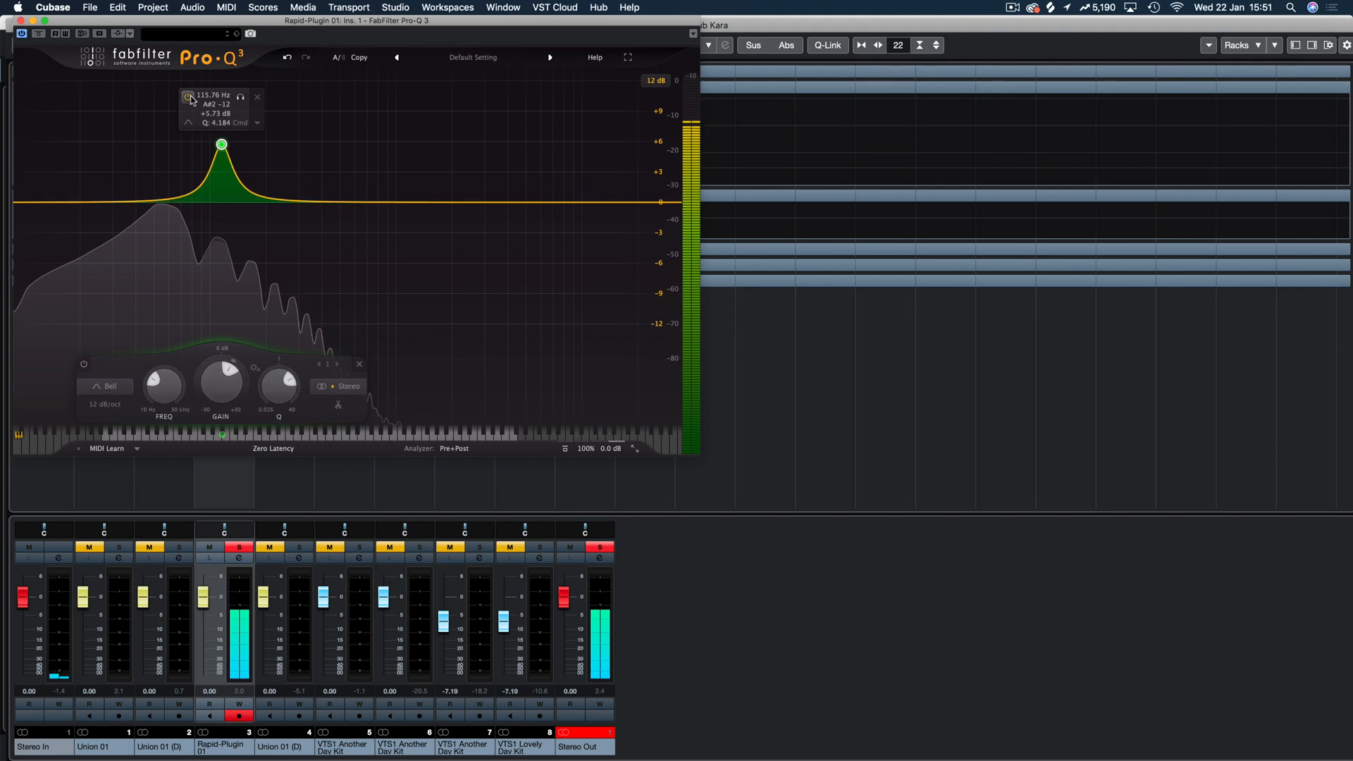
{"action": "left_click", "coordinate": [189, 97]}
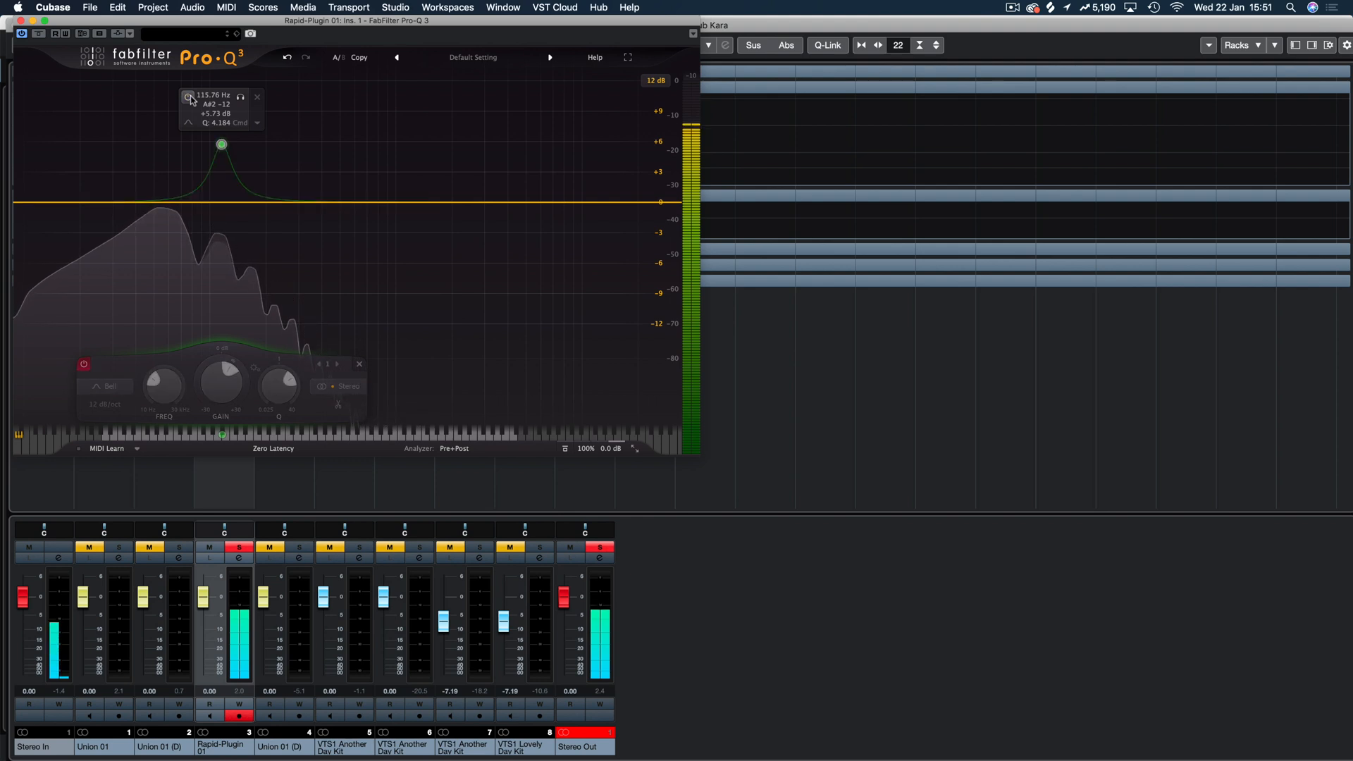
{"action": "left_click", "coordinate": [189, 97]}
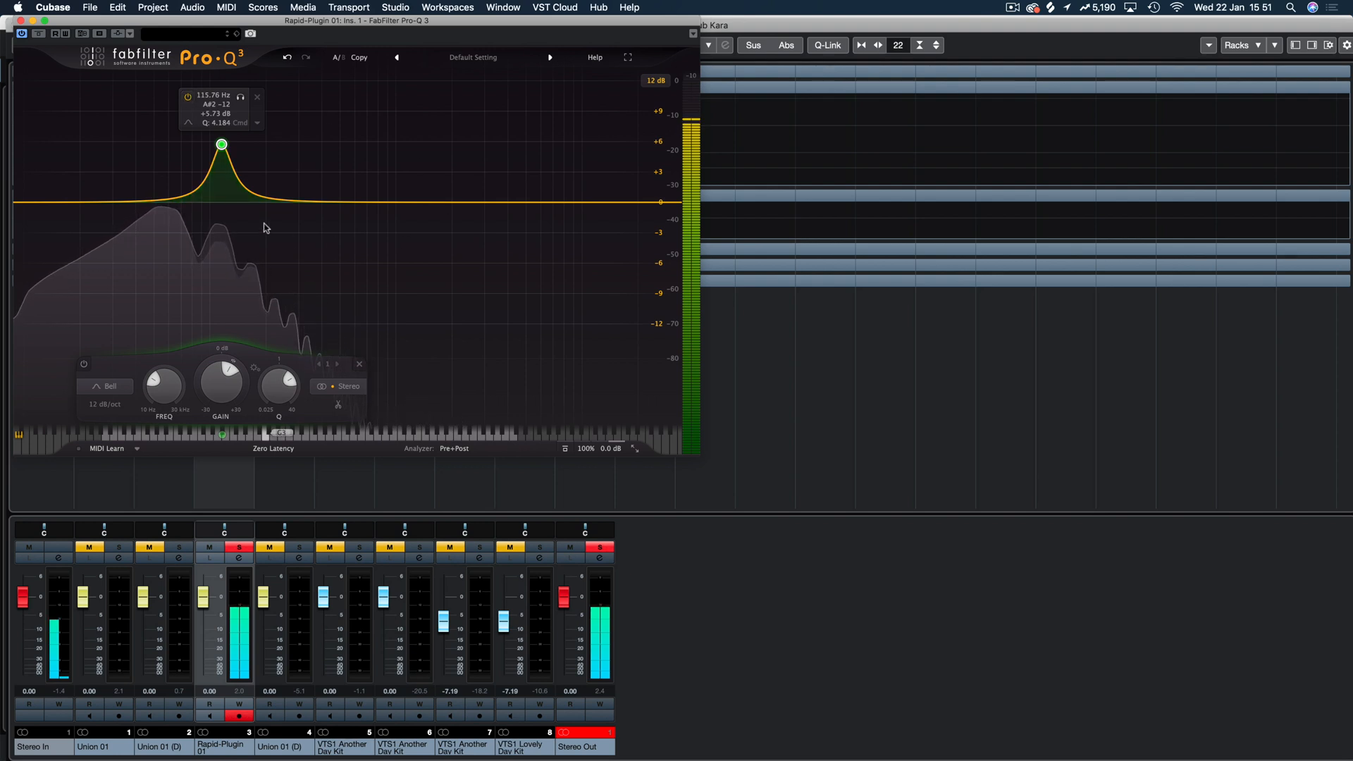
Stop playback and bypass the bell band in Pro-Q 3
{"action": "key", "text": "space"}
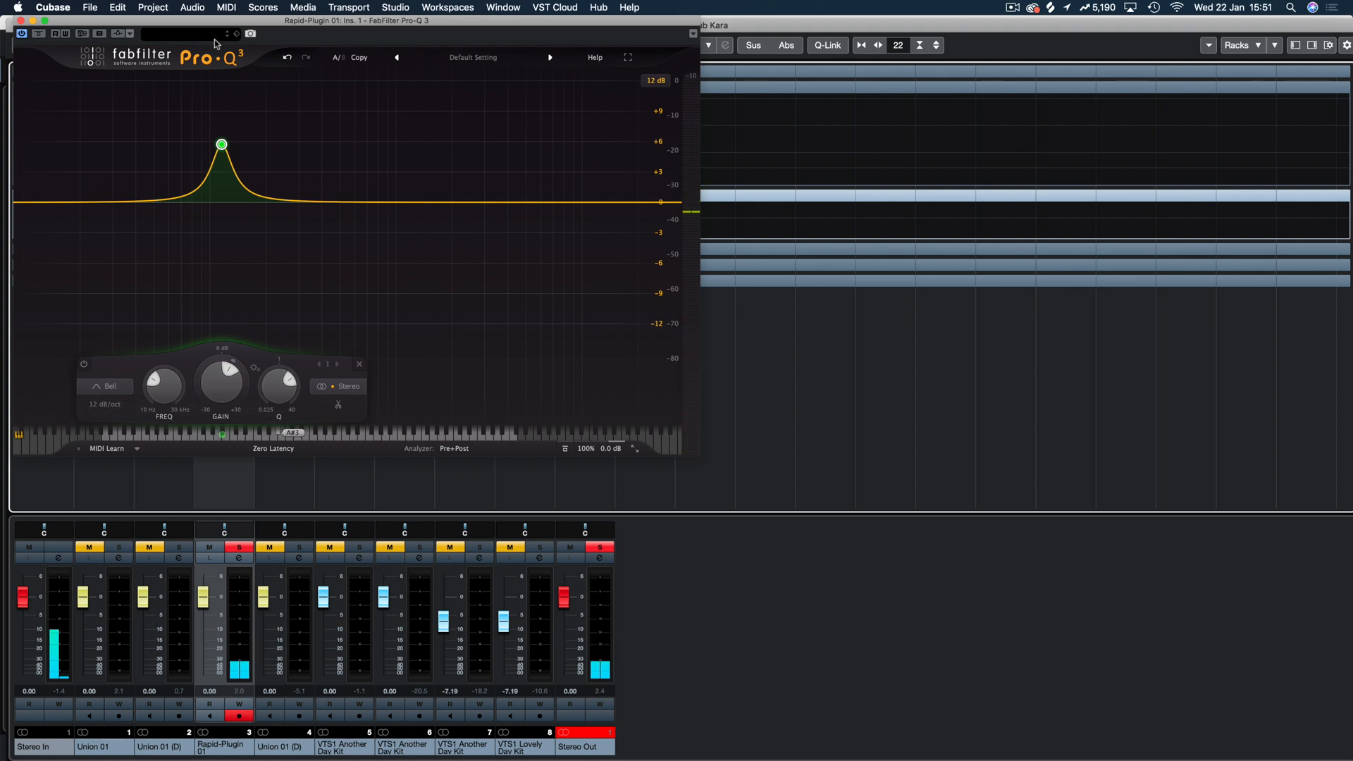
{"action": "mouse_move", "coordinate": [219, 145]}
{"action": "left_click", "coordinate": [189, 100]}
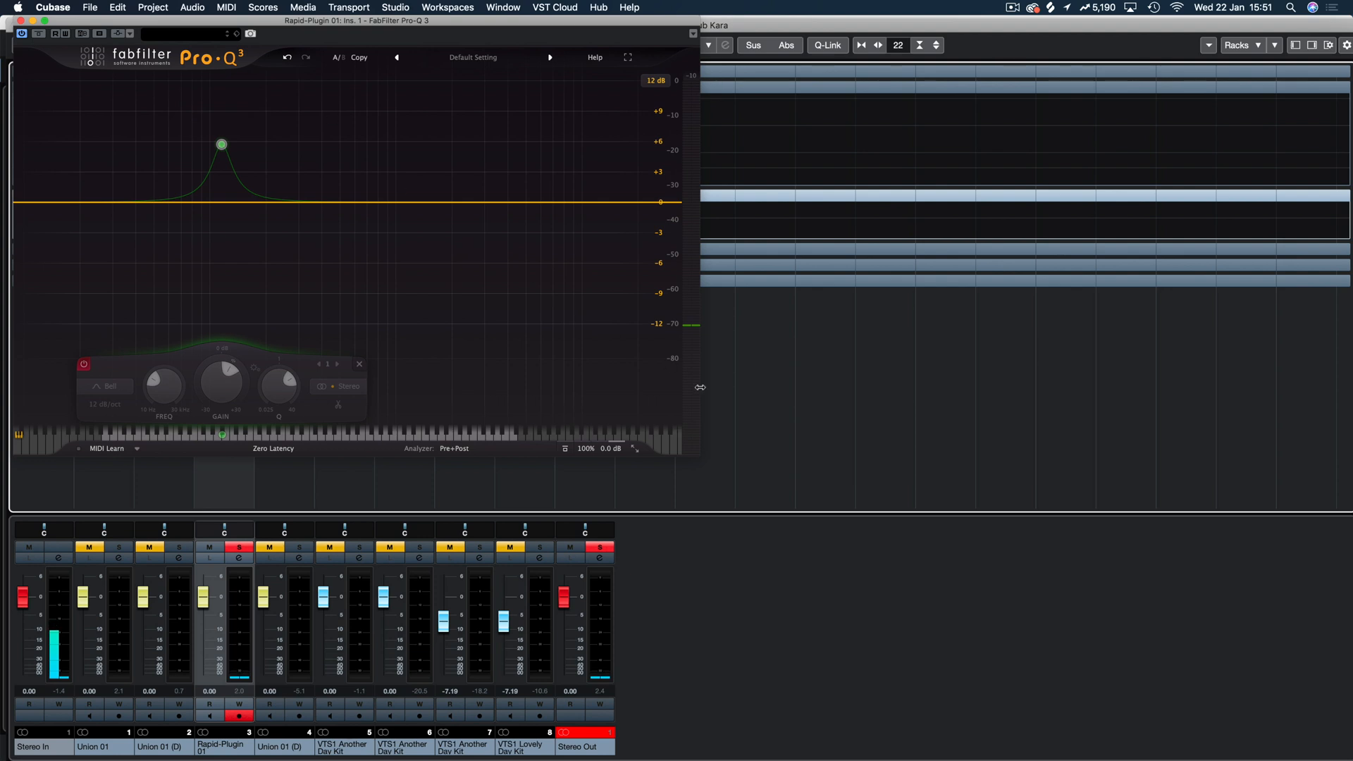
Close the Pro-Q 3 window and the MixConsole to return to the project arrangement
{"action": "left_click", "coordinate": [737, 388]}
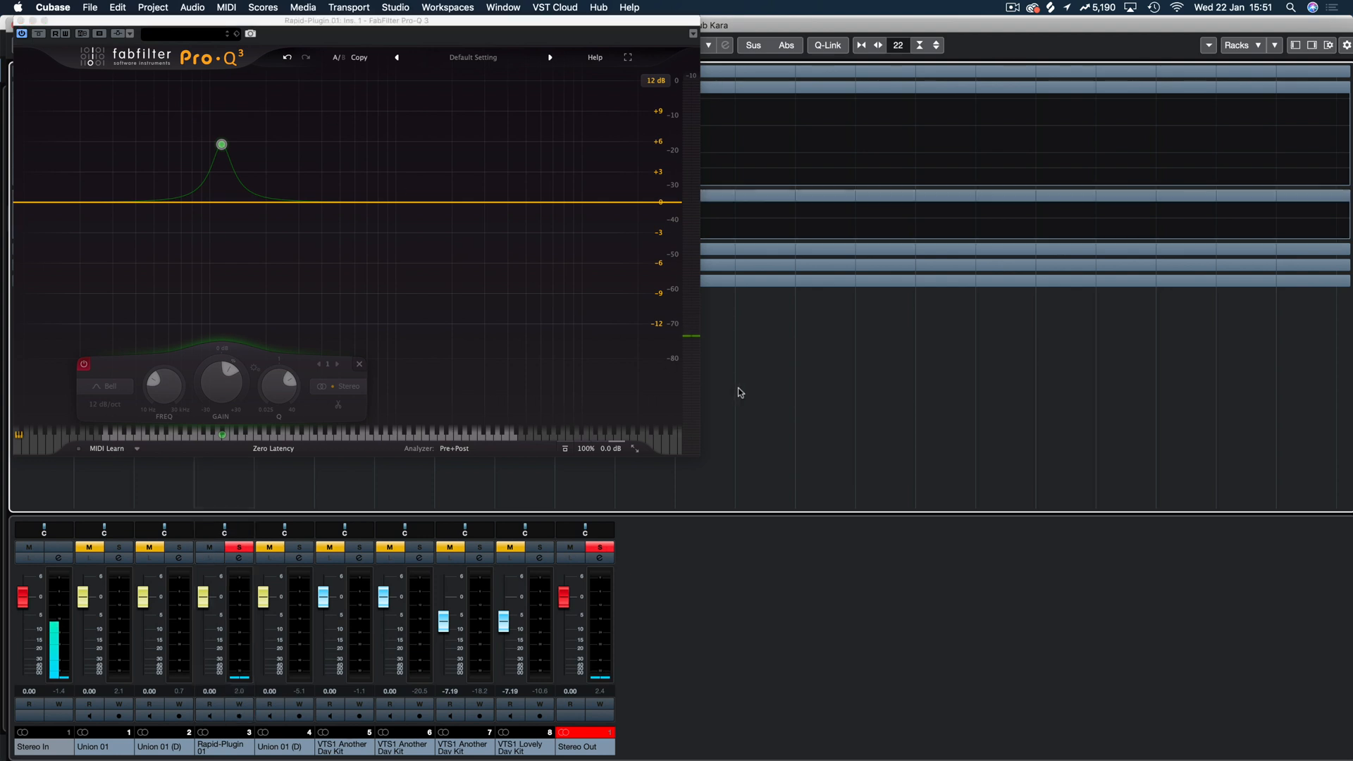
{"action": "left_click", "coordinate": [20, 21]}
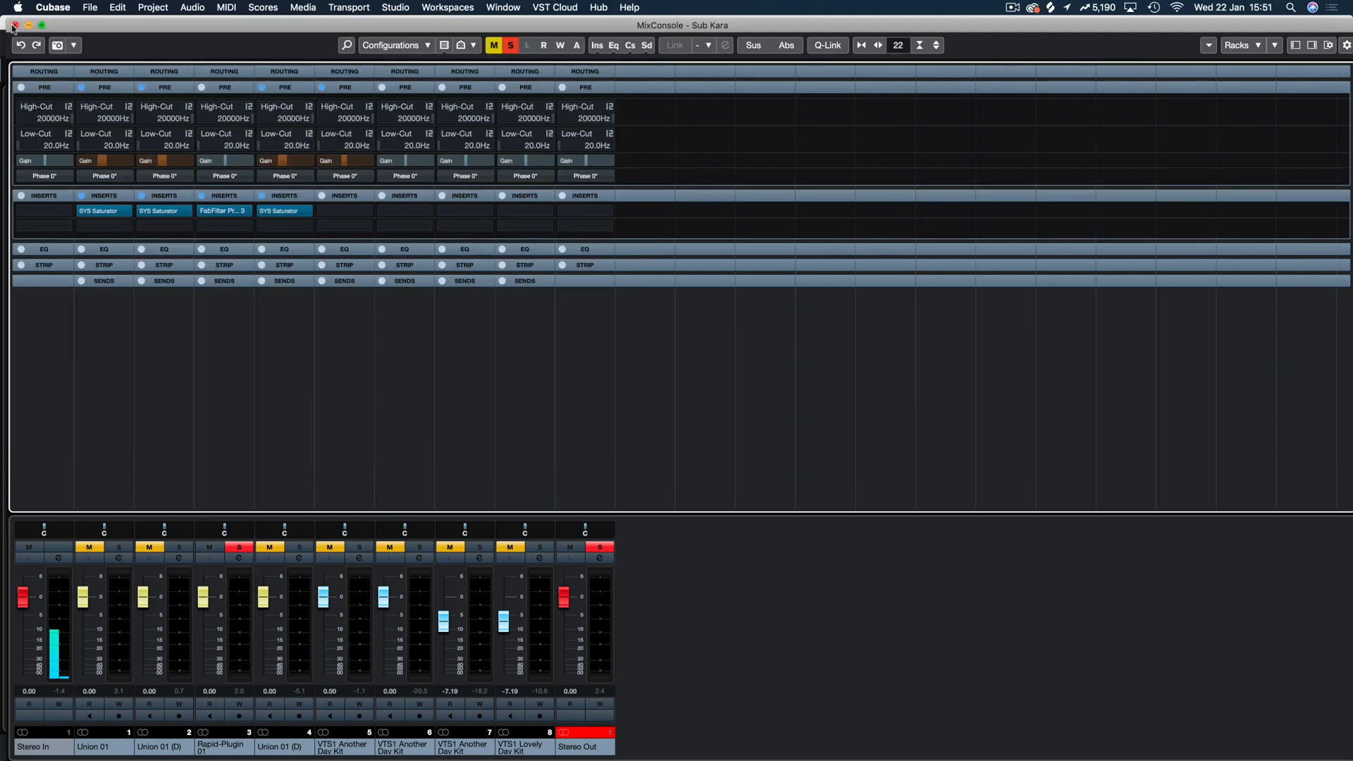
{"action": "left_click", "coordinate": [14, 25]}
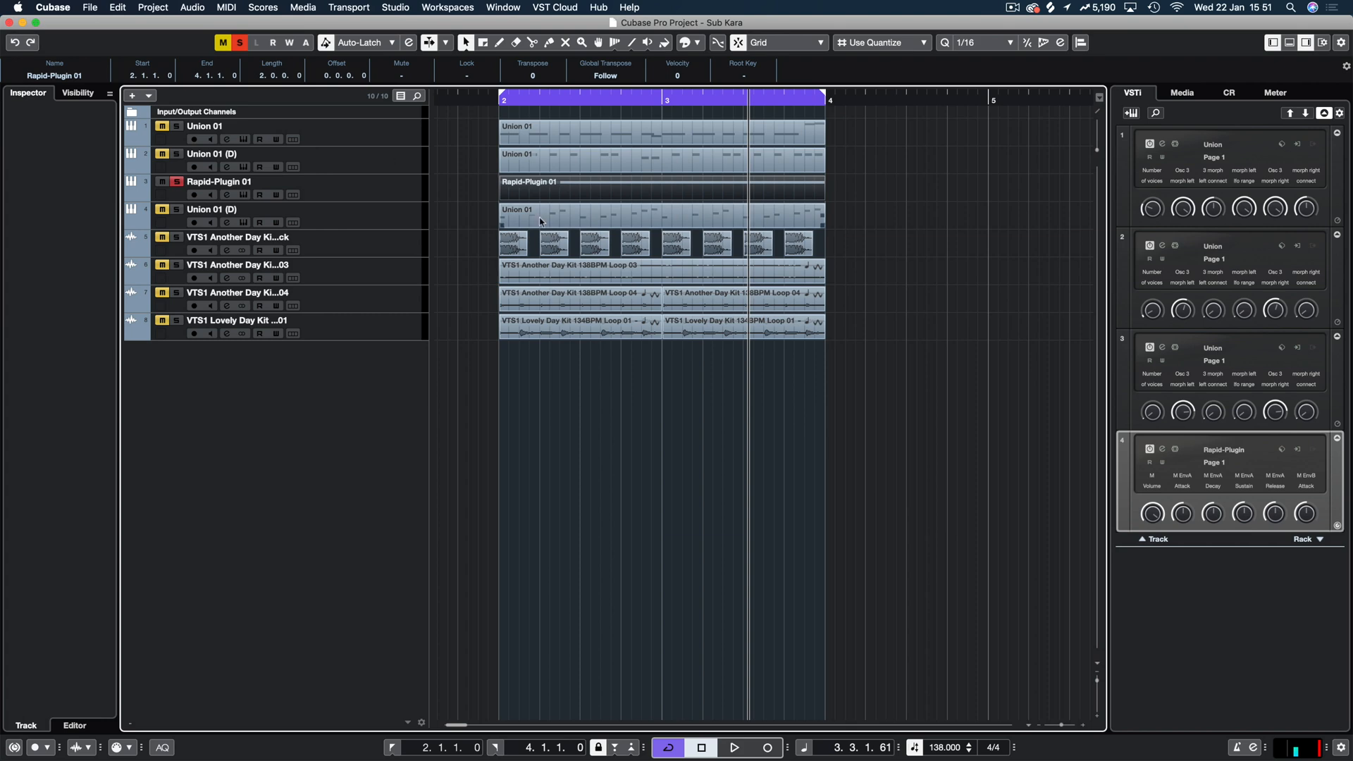
Open the Rapid synth of the Rapid-Plugin 01 track and set its insert effect to Notch 12dB
{"action": "left_click", "coordinate": [361, 188]}
{"action": "left_click", "coordinate": [84, 180]}
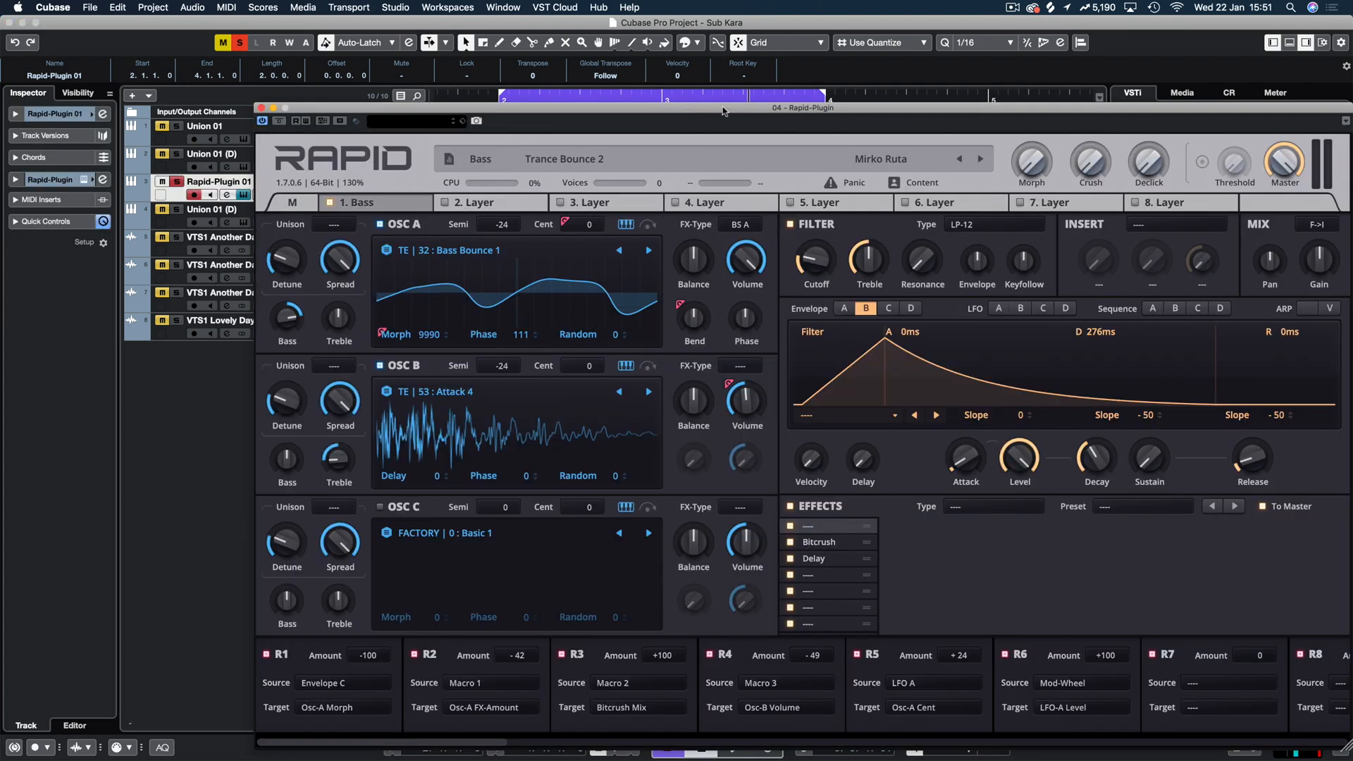
{"action": "left_click_drag", "start_coordinate": [723, 111], "coordinate": [620, 50]}
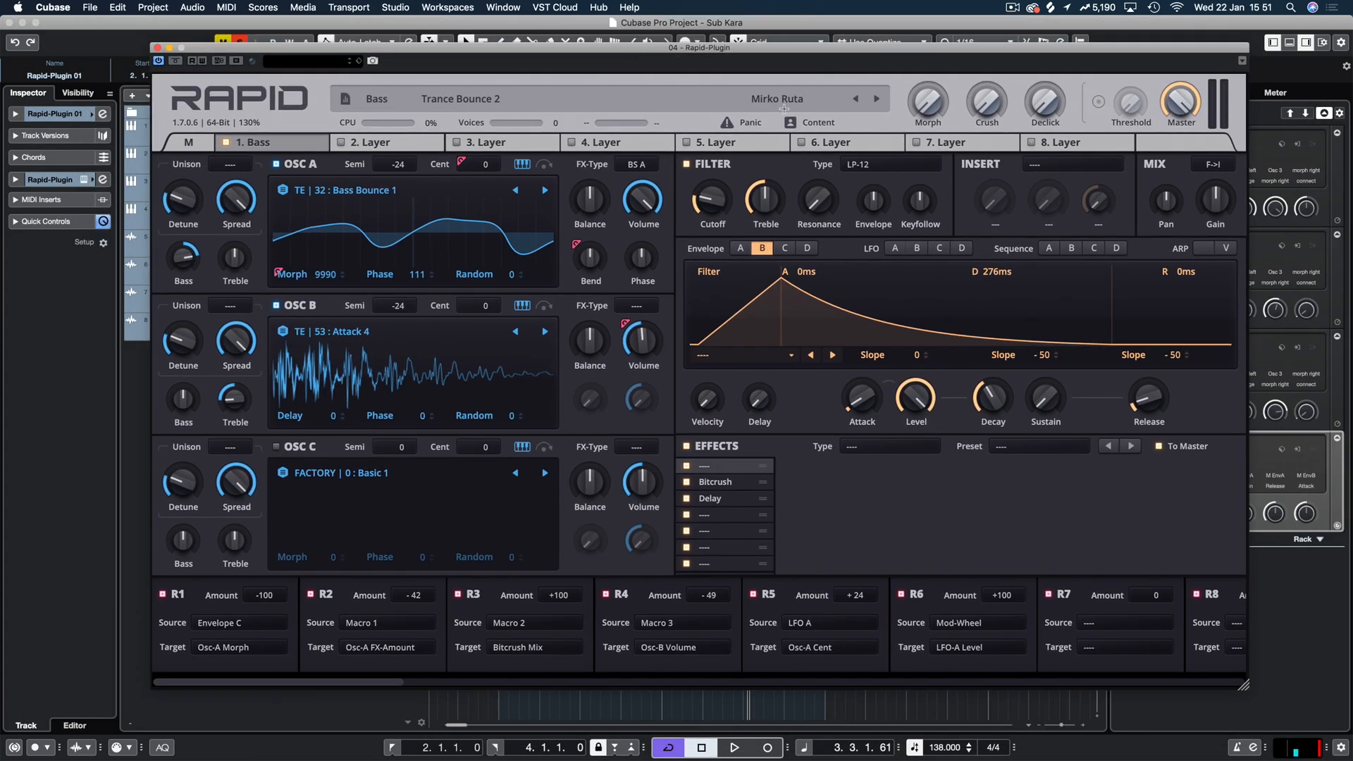
{"action": "left_click", "coordinate": [1046, 172]}
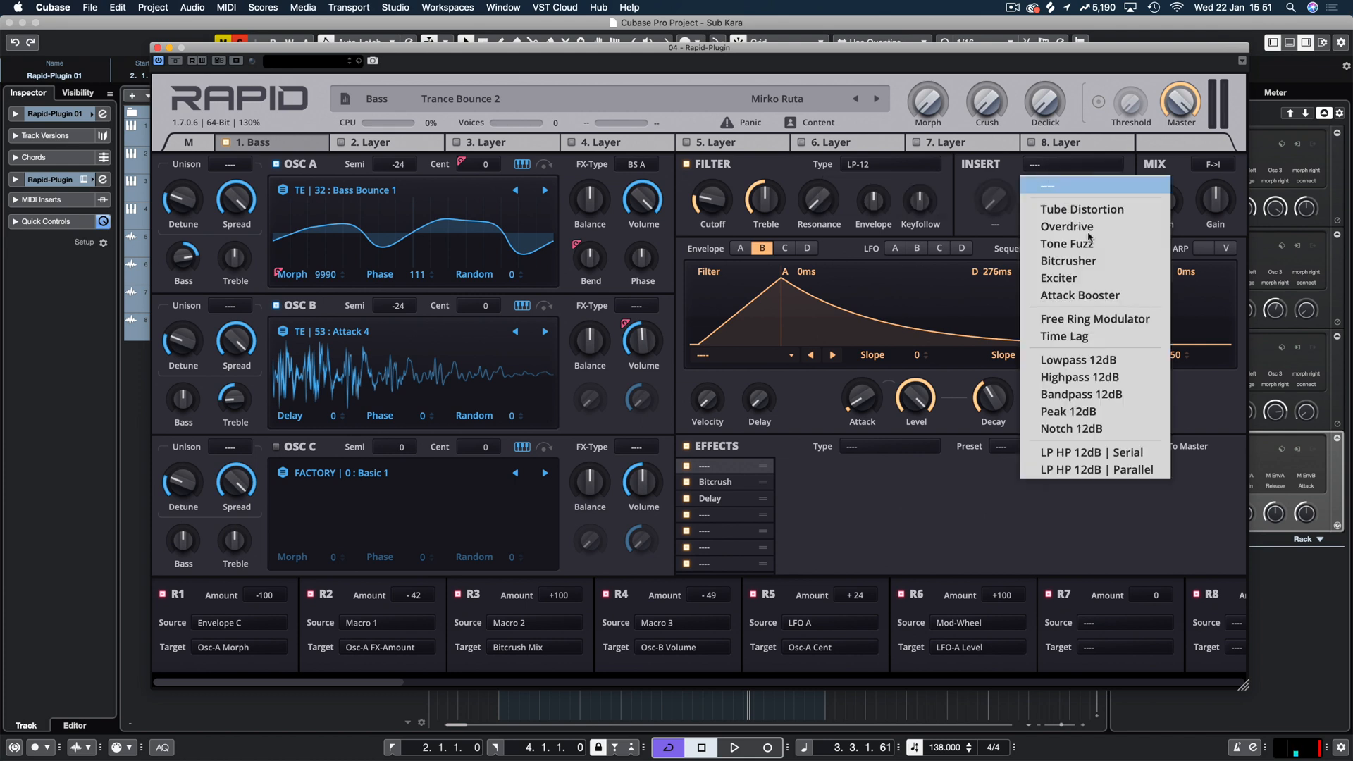
{"action": "left_click", "coordinate": [1067, 428]}
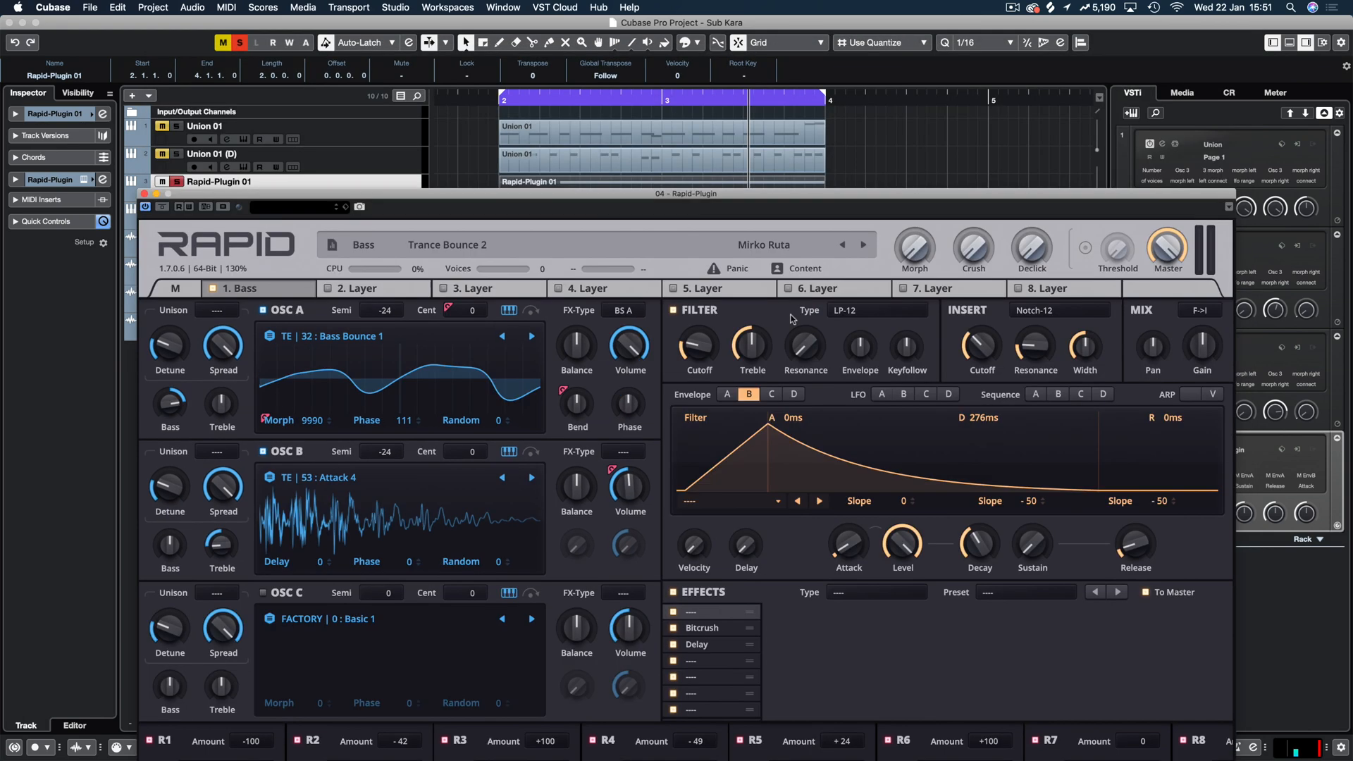
Move the Rapid window lower and reopen the Rapid-Plugin 01 track's Pro-Q 3 insert from the MixConsole
{"action": "left_click_drag", "start_coordinate": [790, 314], "coordinate": [794, 324]}
{"action": "key", "text": "F3"}
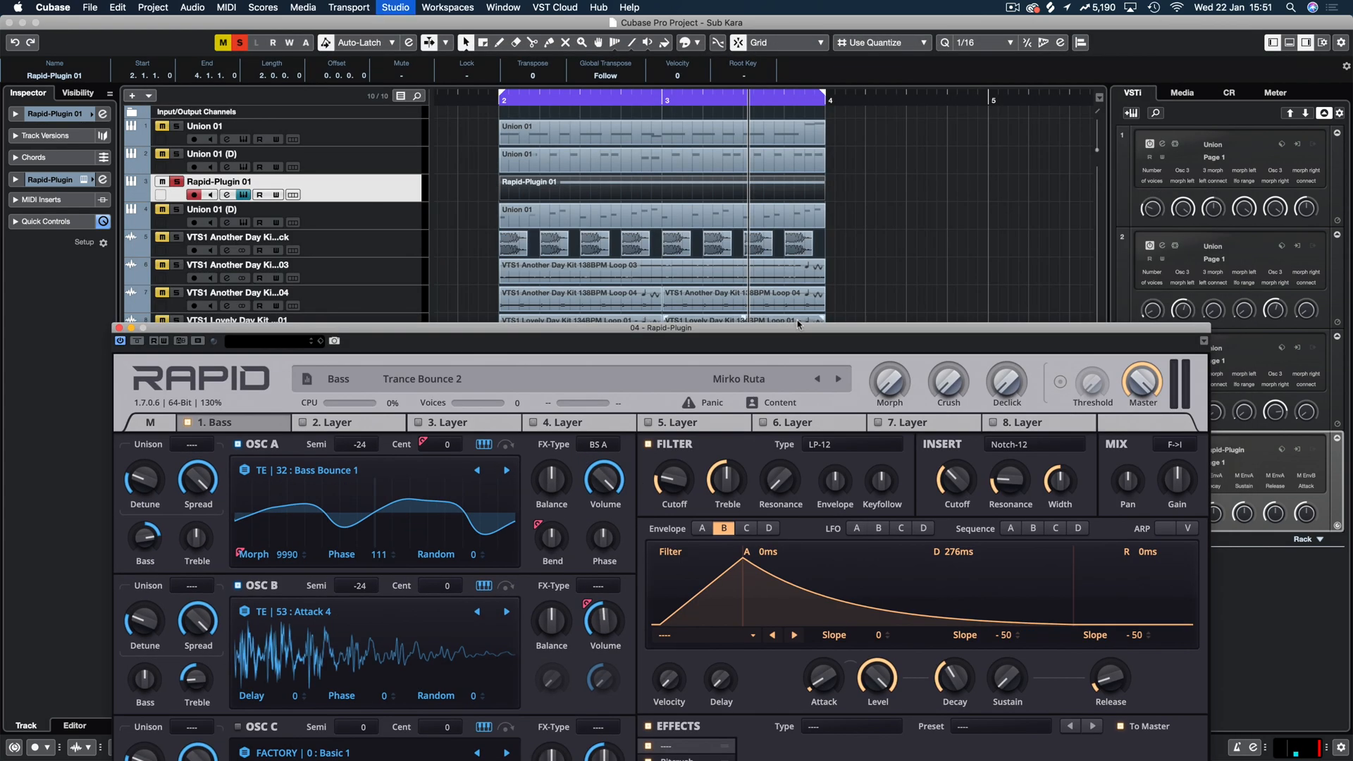
{"action": "left_click", "coordinate": [220, 215]}
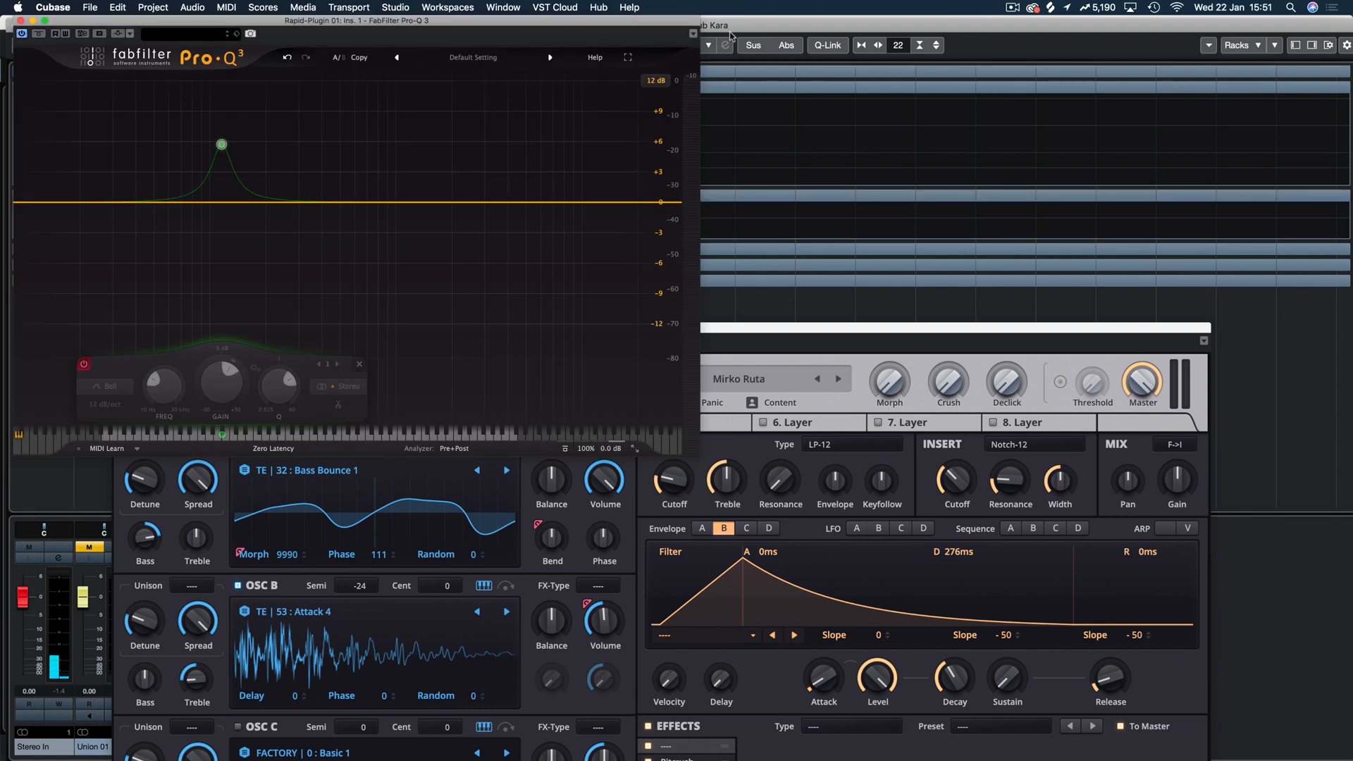
Close the MixConsole and rearrange the Rapid and Pro-Q 3 windows so that both can be seen over the project
{"action": "left_click_drag", "start_coordinate": [725, 26], "coordinate": [1350, 145]}
{"action": "left_click_drag", "start_coordinate": [811, 143], "coordinate": [968, 136]}
{"action": "left_click", "coordinate": [797, 137]}
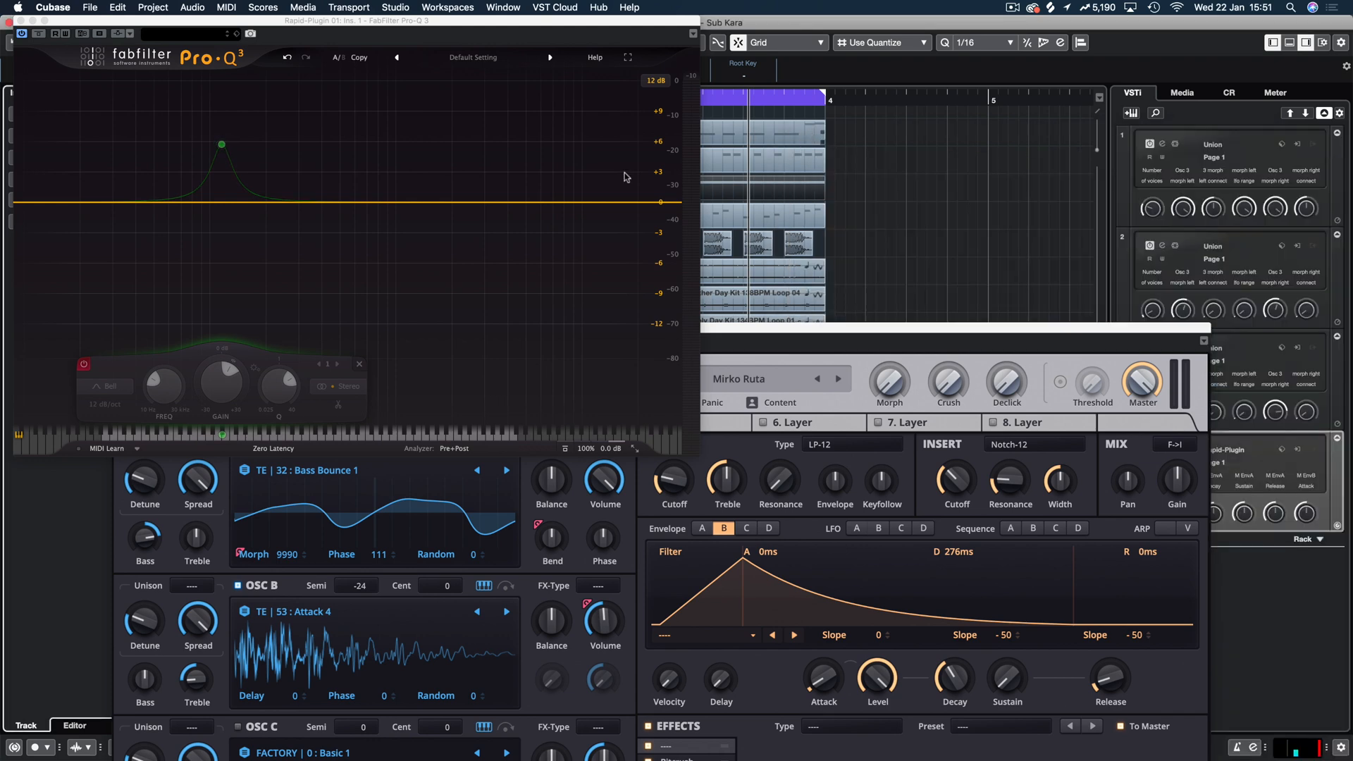
{"action": "left_click_drag", "start_coordinate": [739, 322], "coordinate": [785, 32]}
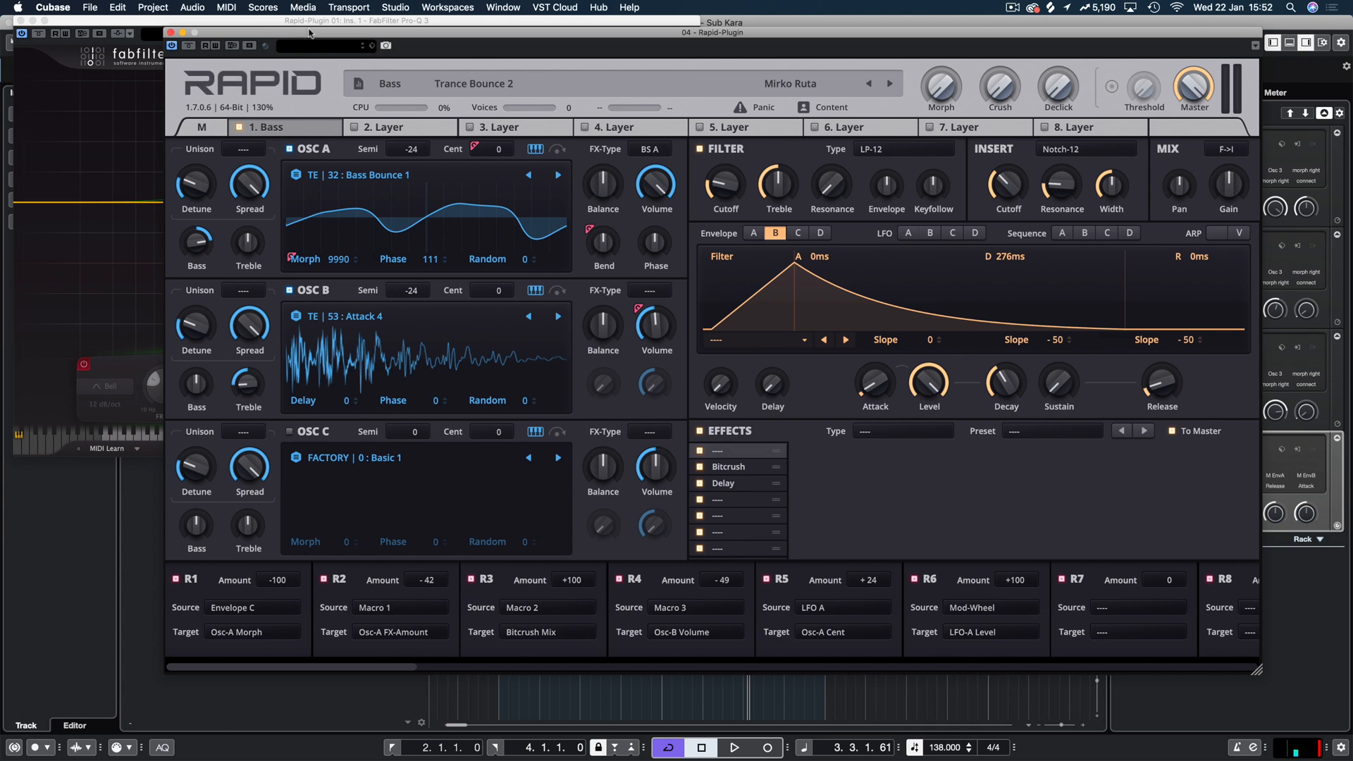
{"action": "left_click_drag", "start_coordinate": [314, 33], "coordinate": [533, 118]}
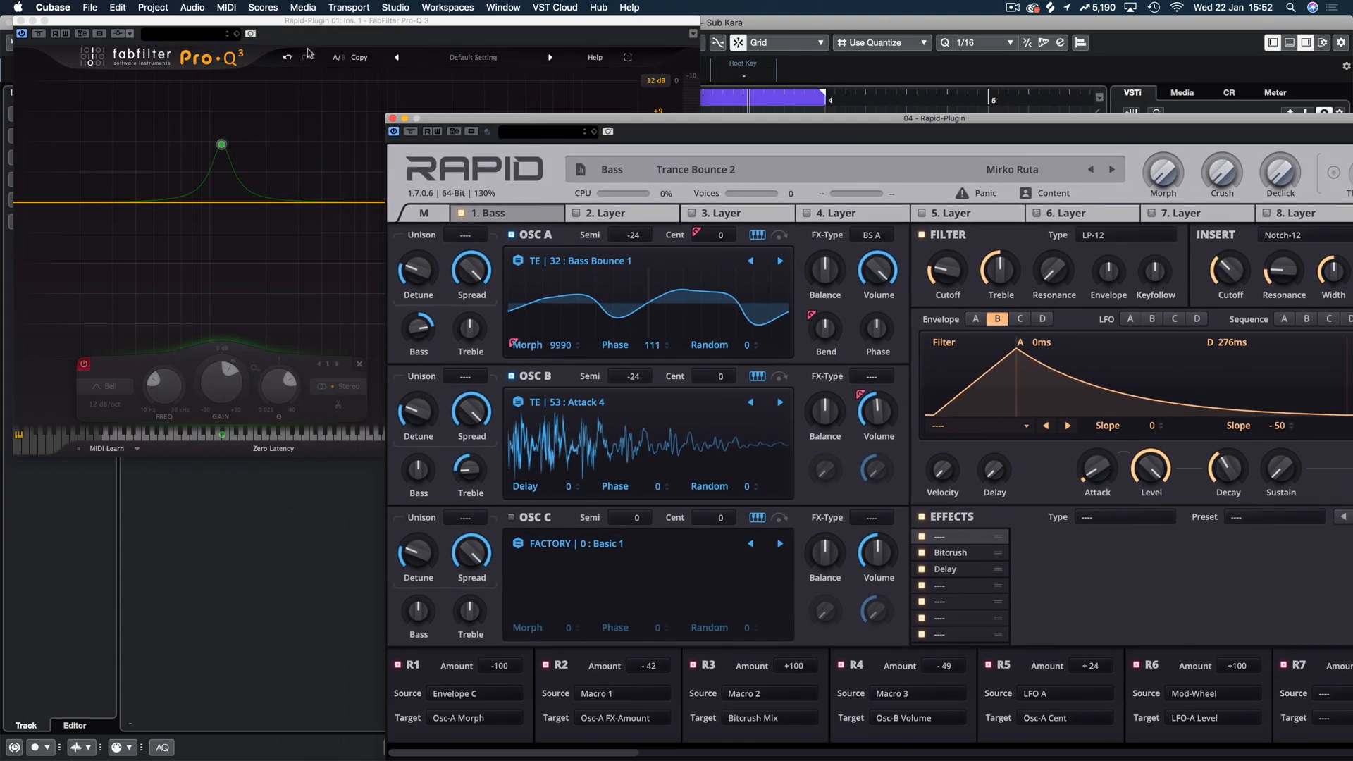
{"action": "left_click_drag", "start_coordinate": [323, 32], "coordinate": [310, 34]}
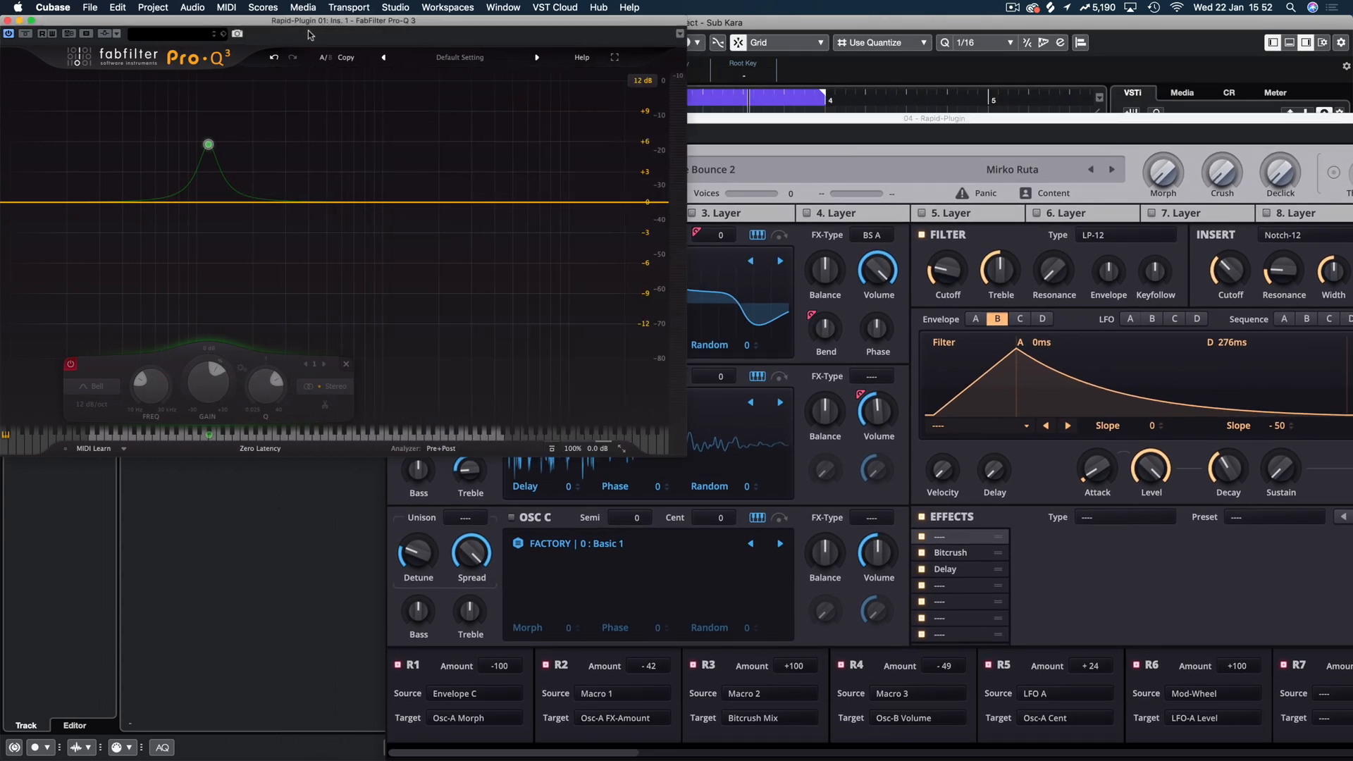
Turn off Always on Top for both the Pro-Q 3 and Rapid plug-in windows
{"action": "right_click", "coordinate": [480, 37]}
{"action": "left_click", "coordinate": [497, 45]}
{"action": "right_click", "coordinate": [821, 135]}
{"action": "left_click", "coordinate": [829, 141]}
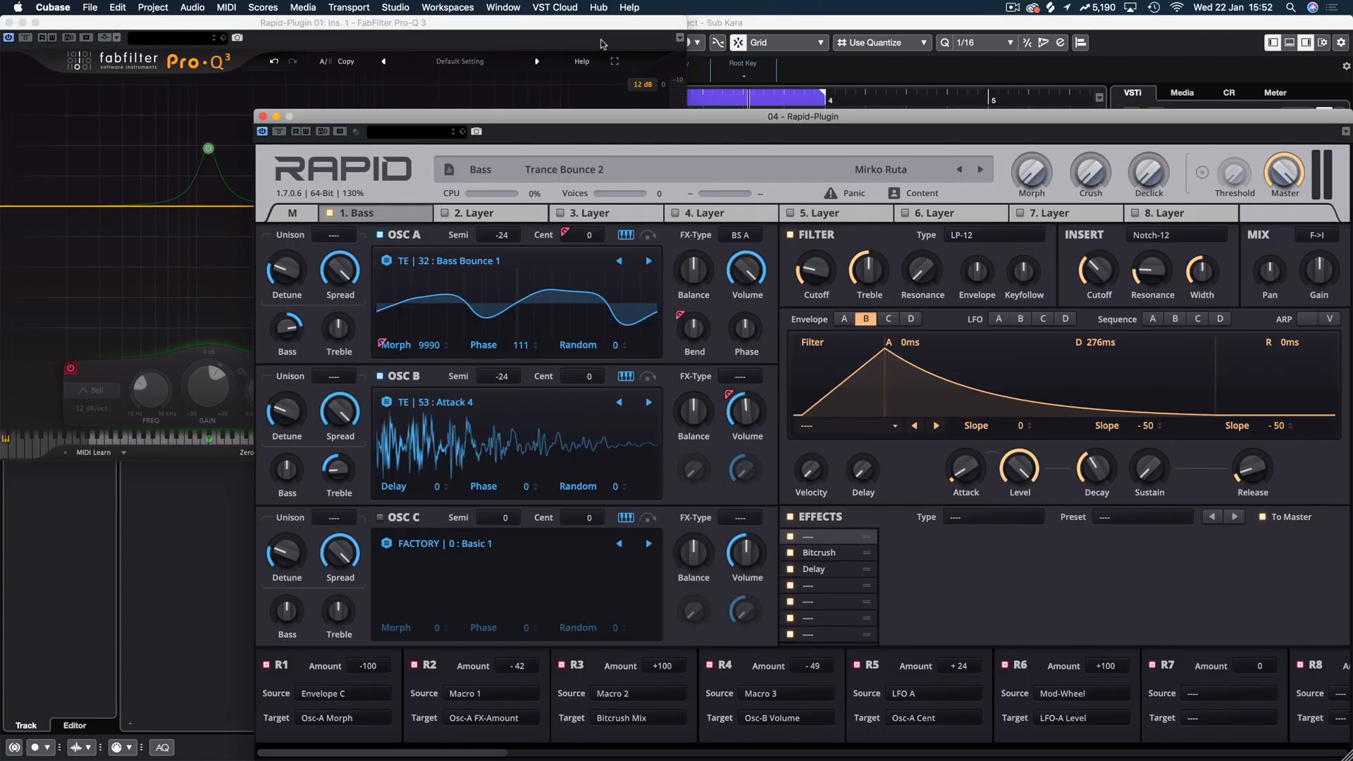
Set the Pro-Q 3 window to Always on Top so it stays above the Rapid window
{"action": "left_click", "coordinate": [570, 66]}
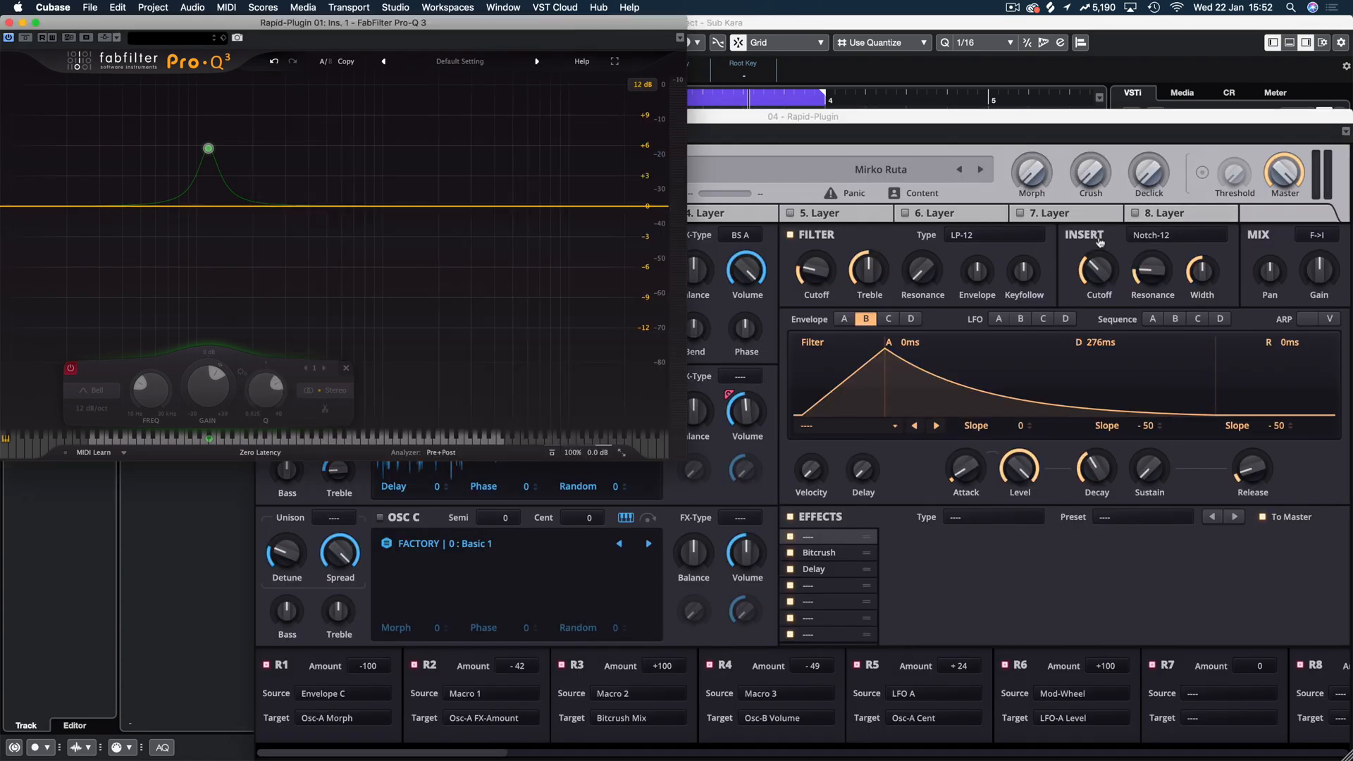
{"action": "left_click", "coordinate": [986, 208]}
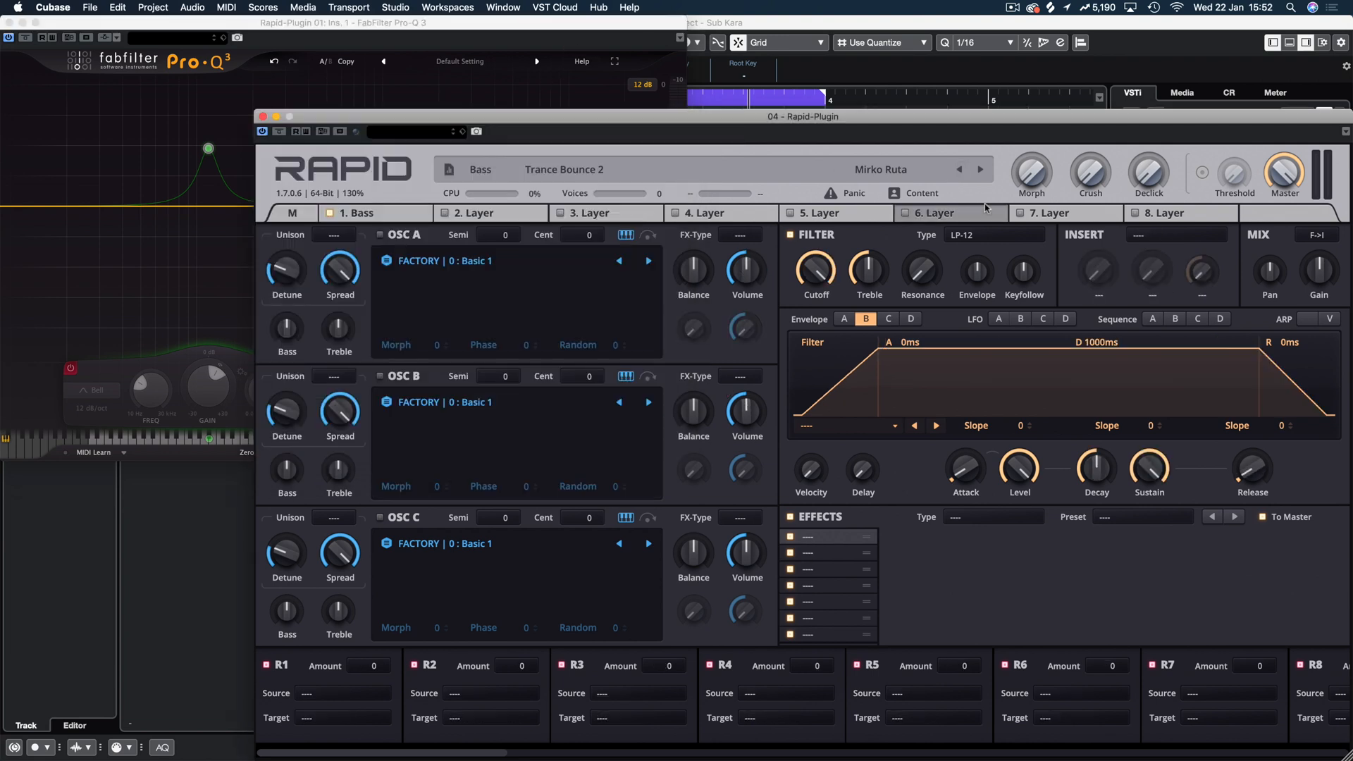
{"action": "right_click", "coordinate": [661, 138]}
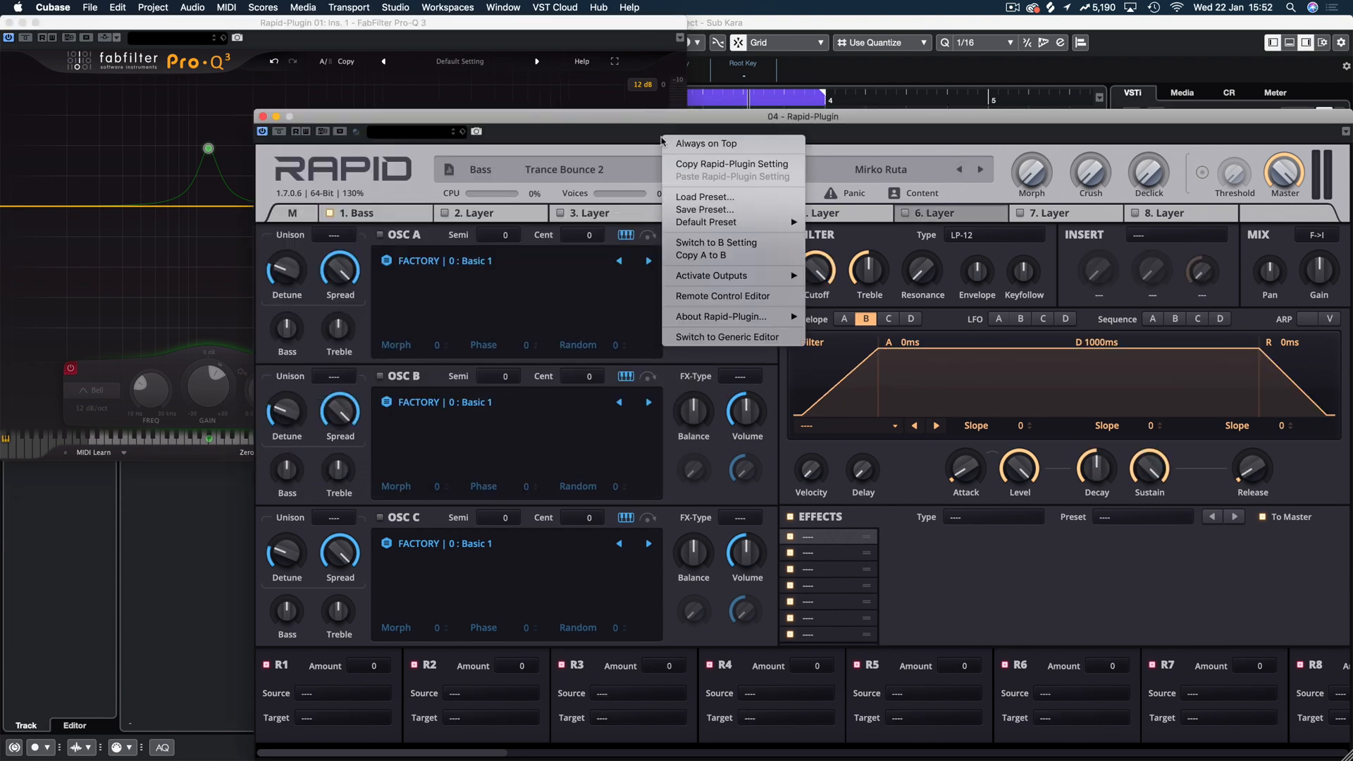
{"action": "left_click", "coordinate": [565, 91]}
{"action": "right_click", "coordinate": [511, 43]}
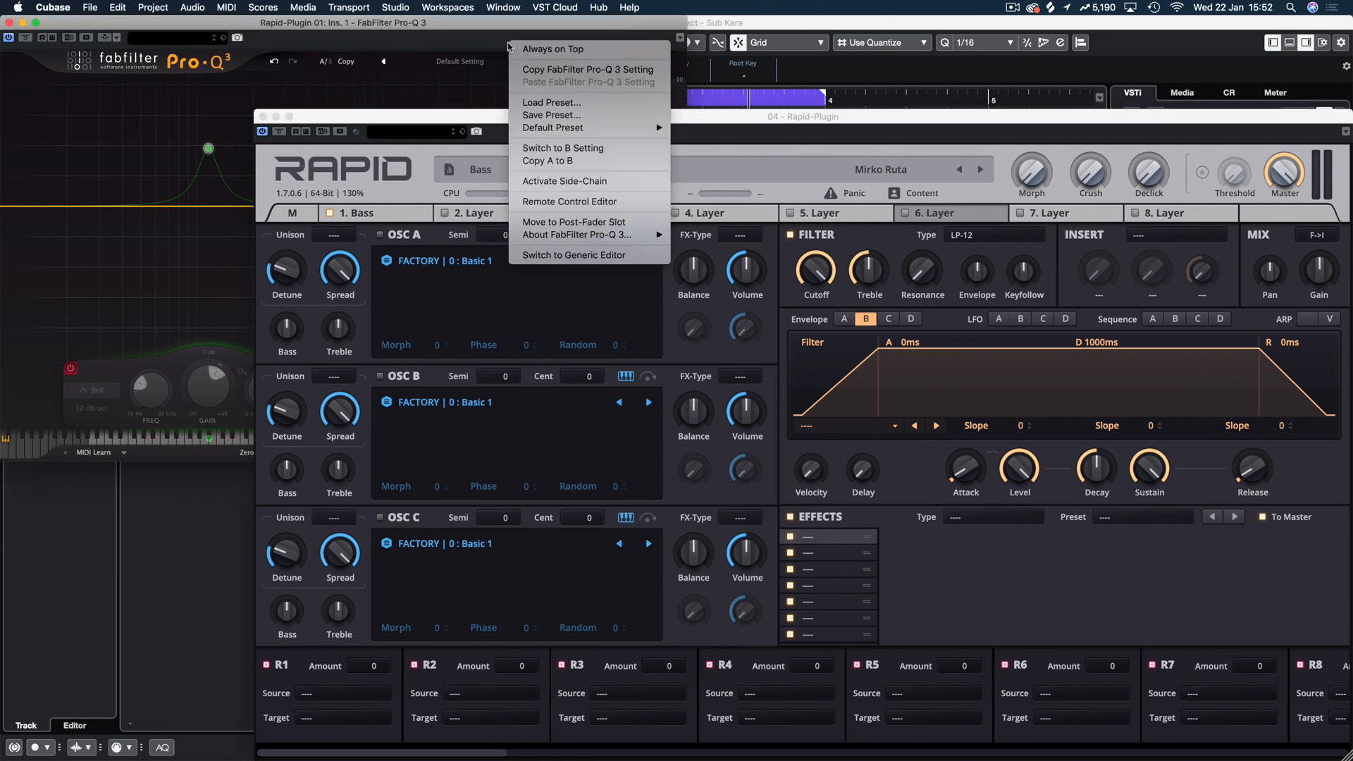
{"action": "left_click", "coordinate": [546, 49]}
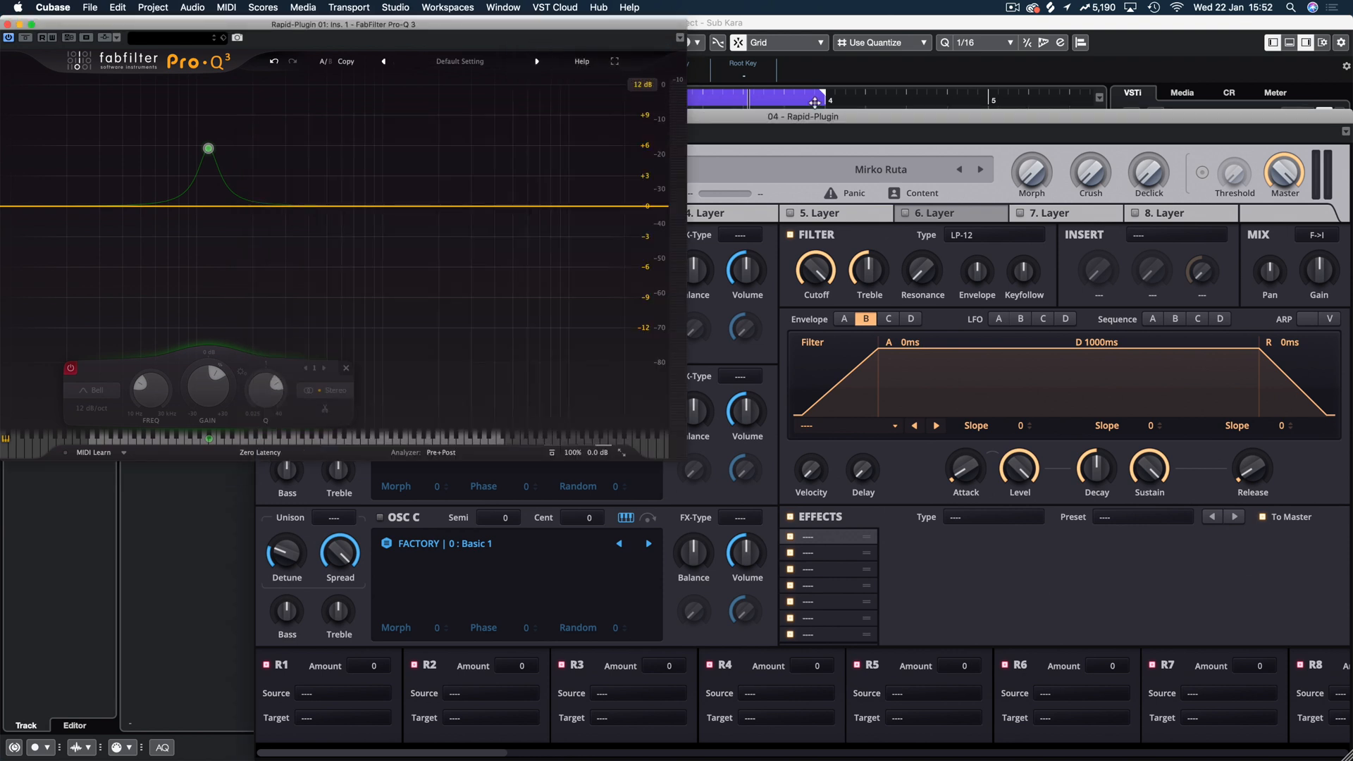
Reposition the Rapid window so its filter and insert sections stay clear of the Pro-Q 3 analyser
{"action": "left_click", "coordinate": [854, 117]}
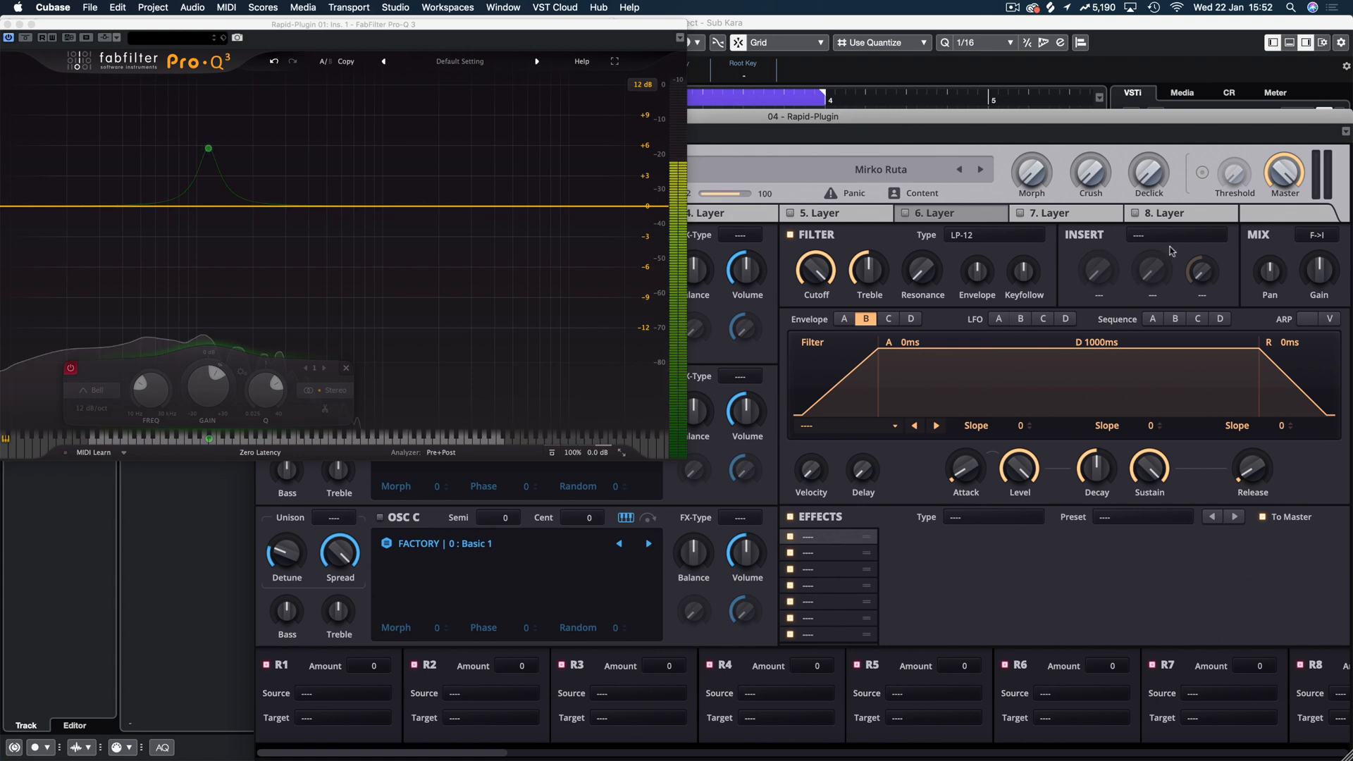
{"action": "left_click_drag", "start_coordinate": [831, 127], "coordinate": [939, 87]}
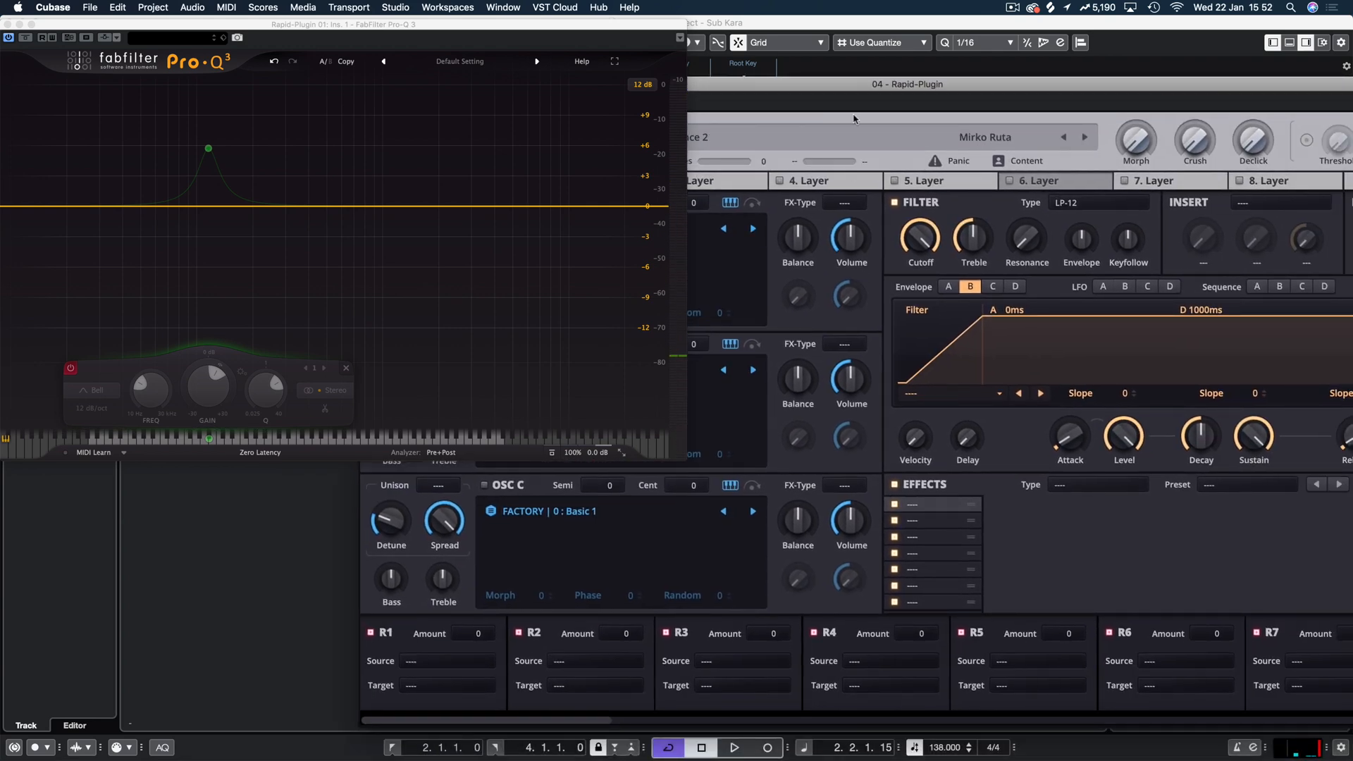
{"action": "left_click_drag", "start_coordinate": [818, 90], "coordinate": [801, 131]}
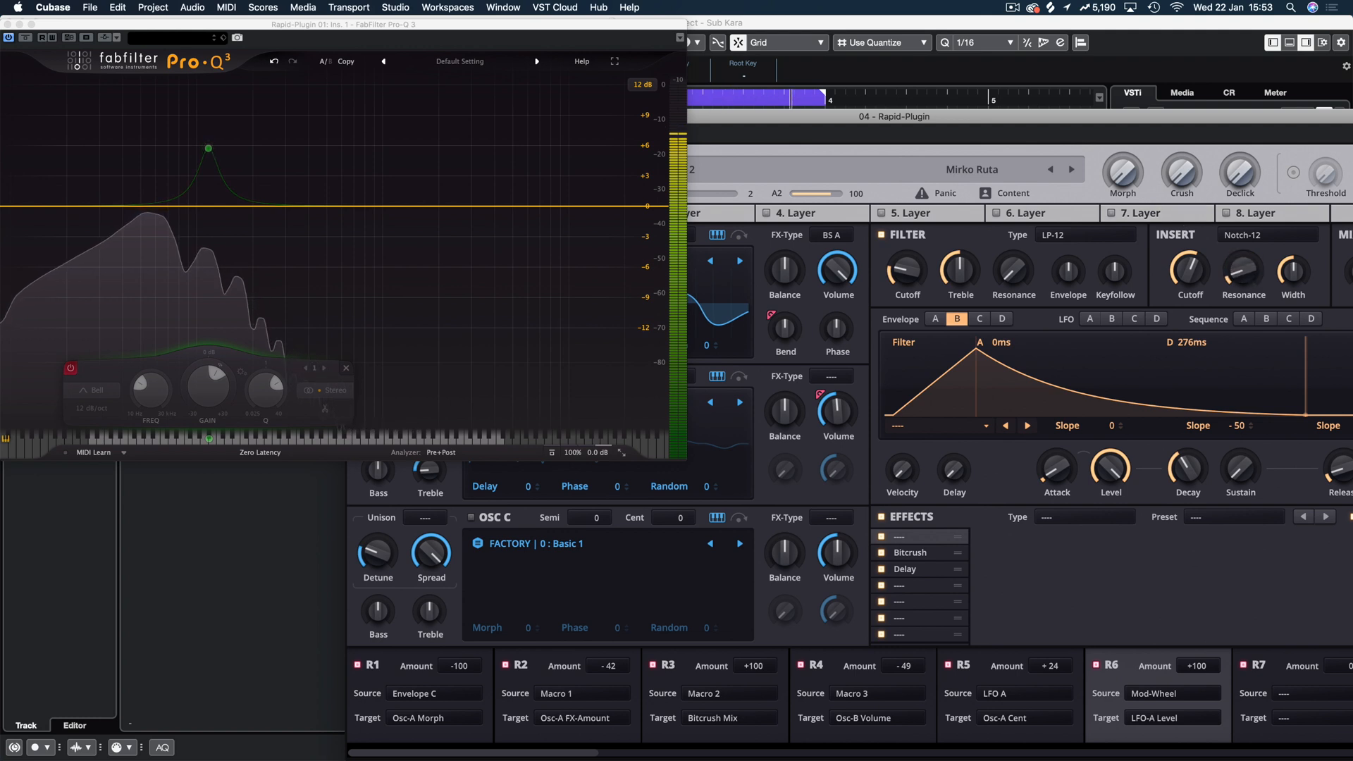
Raise the Resonance and Width of Rapid's Notch-12 insert and adjust its Cutoff during playback
{"action": "left_click_drag", "start_coordinate": [1243, 270], "coordinate": [1243, 235]}
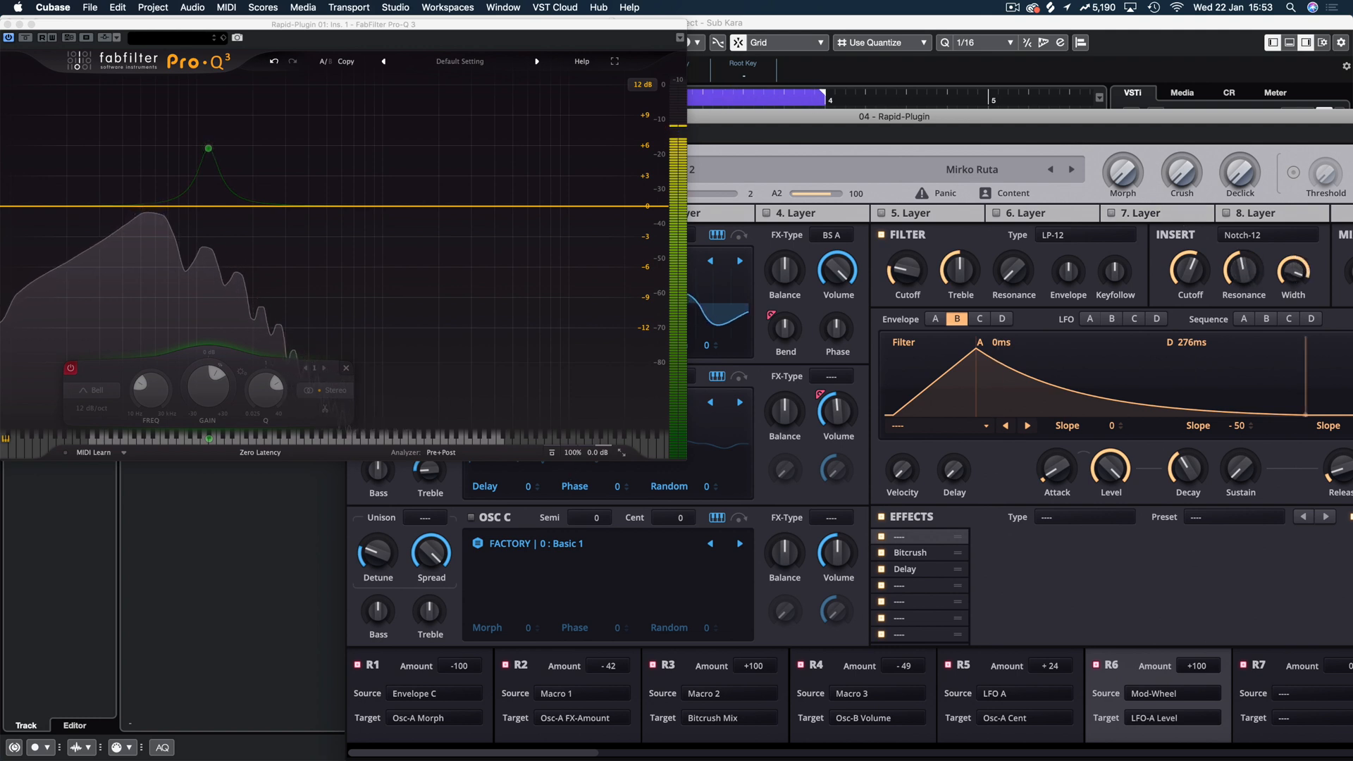
{"action": "left_click_drag", "start_coordinate": [1293, 272], "coordinate": [1293, 229]}
{"action": "left_click_drag", "start_coordinate": [1188, 274], "coordinate": [1189, 292]}
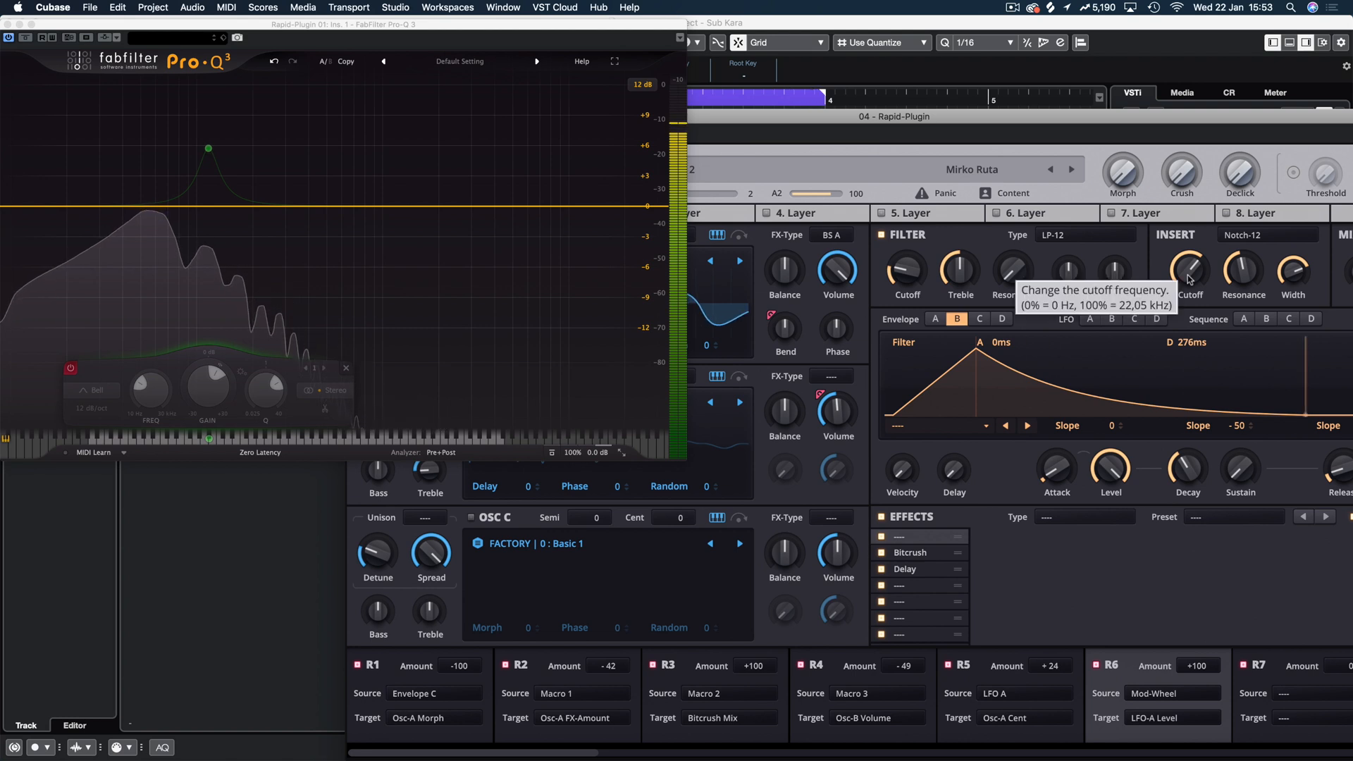
Audition Peak 12dB as Rapid's insert effect and clear the insert after listening
{"action": "left_click", "coordinate": [1267, 235]}
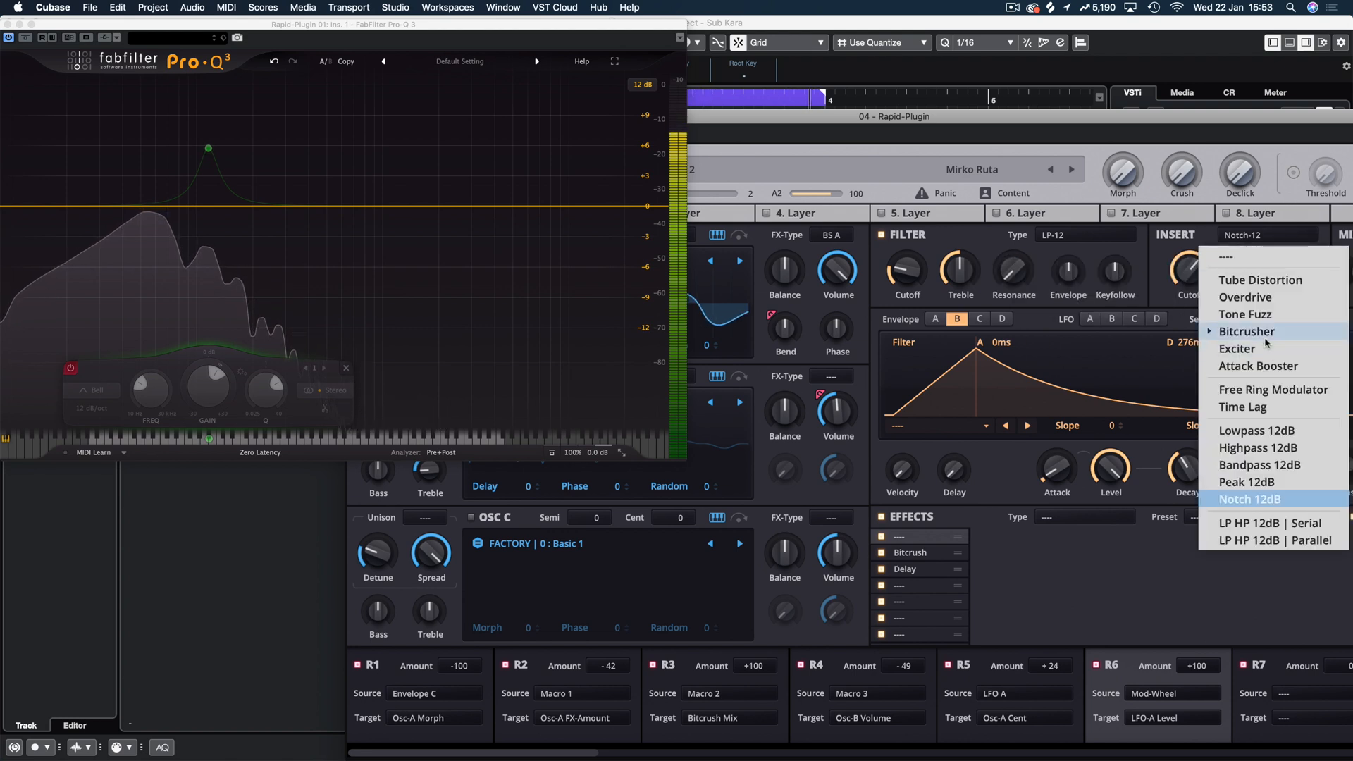
{"action": "left_click", "coordinate": [1253, 484]}
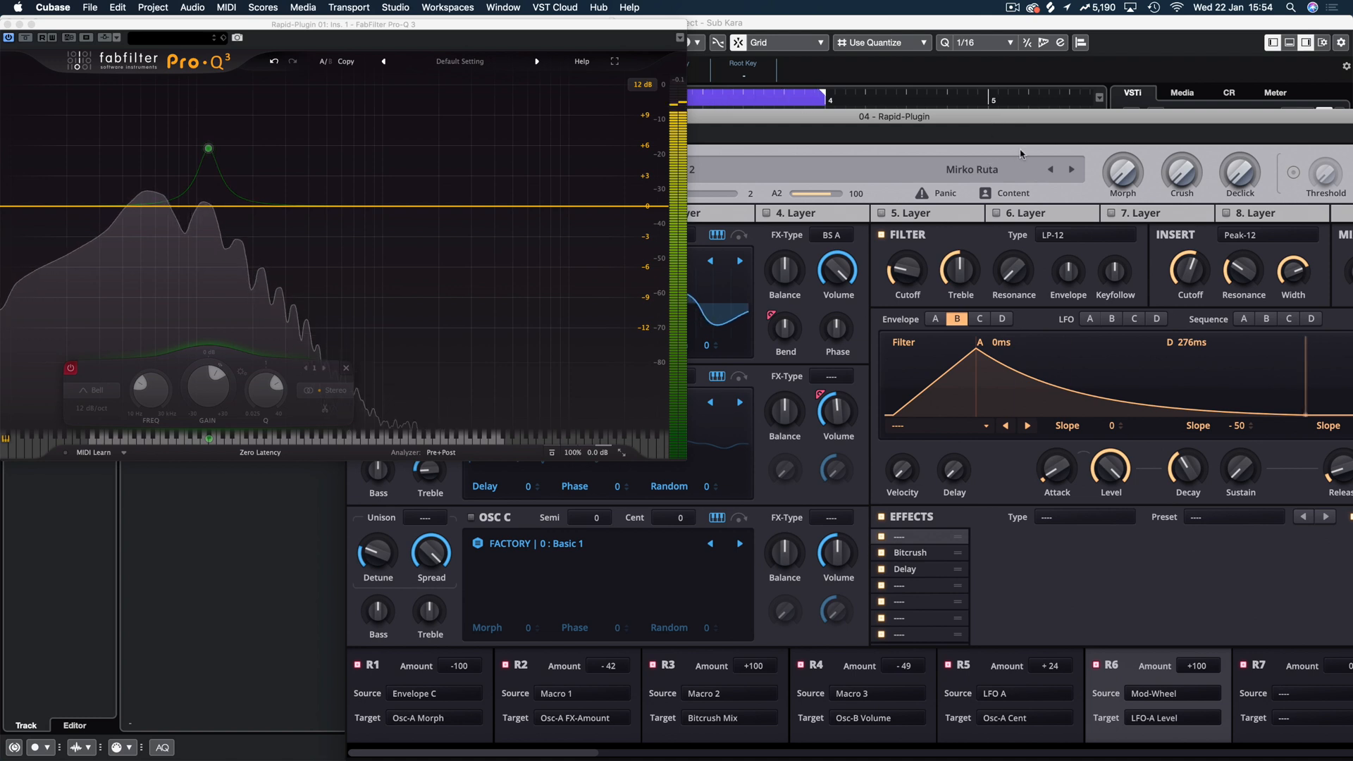
{"action": "left_click", "coordinate": [1250, 237]}
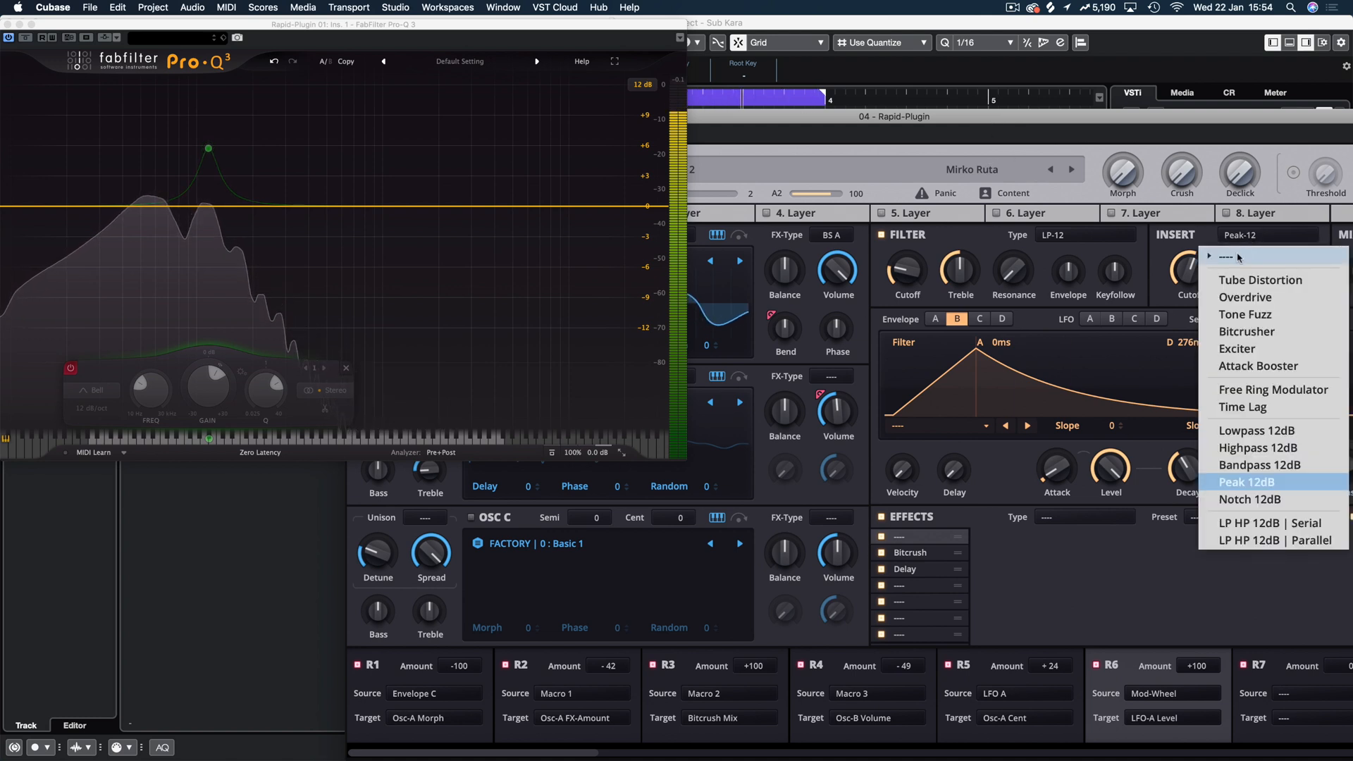
{"action": "left_click", "coordinate": [1238, 258]}
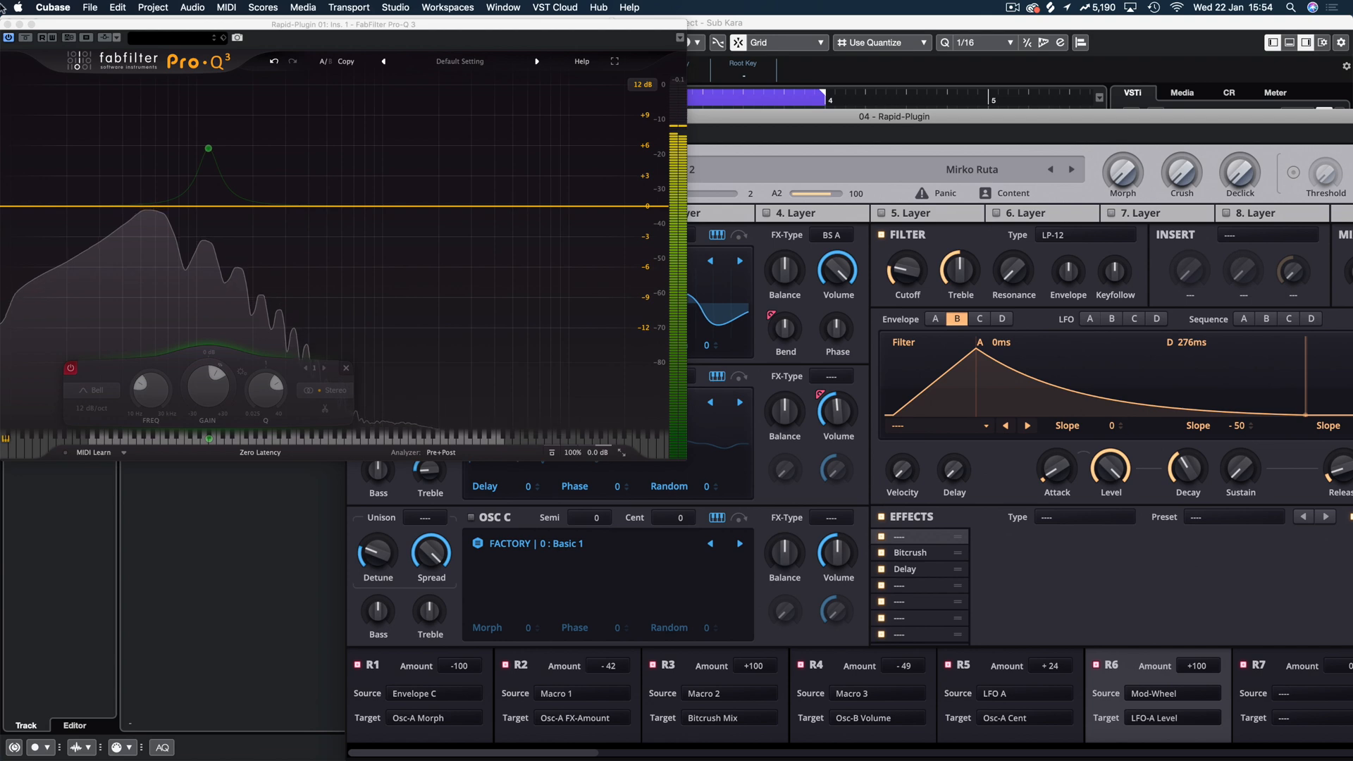
Close the Pro-Q 3 and Rapid windows and bring the MixConsole fully into view
{"action": "left_click", "coordinate": [7, 25]}
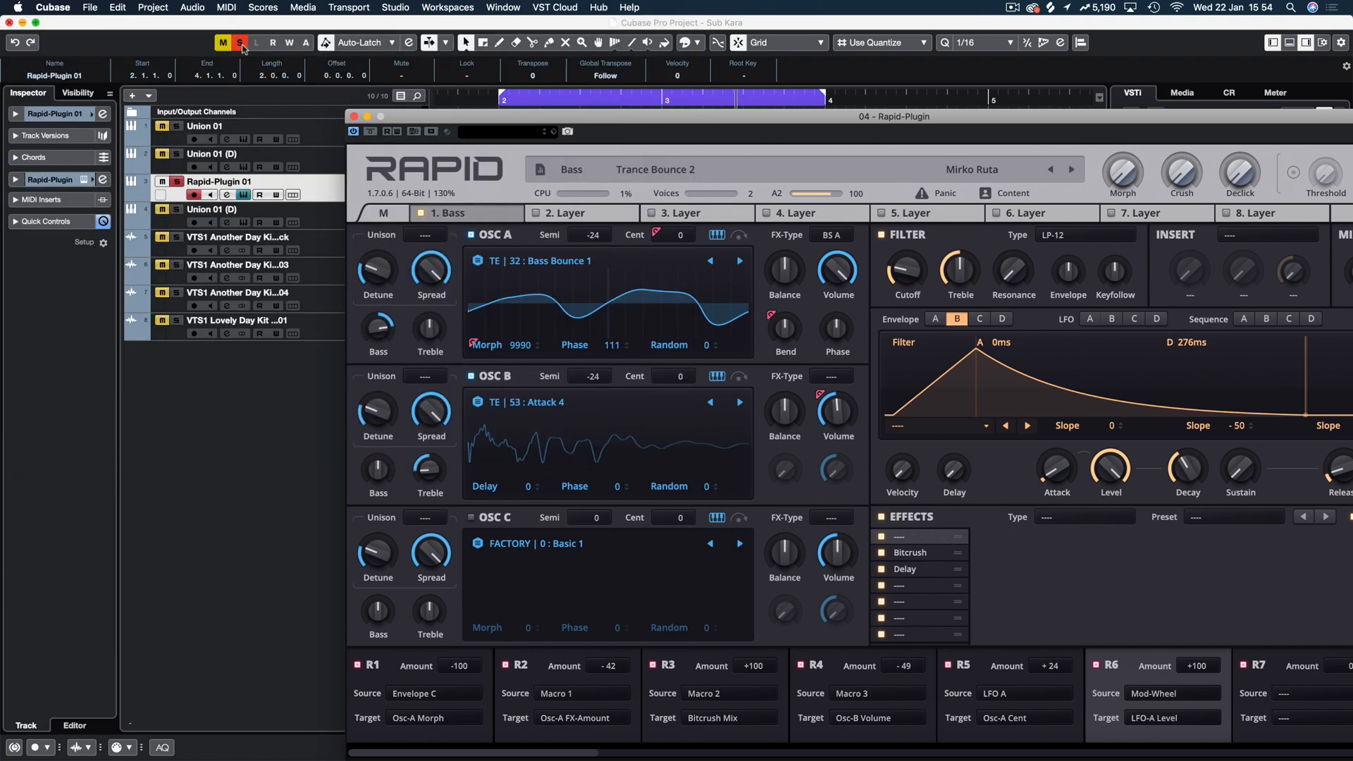
{"action": "left_click", "coordinate": [353, 116]}
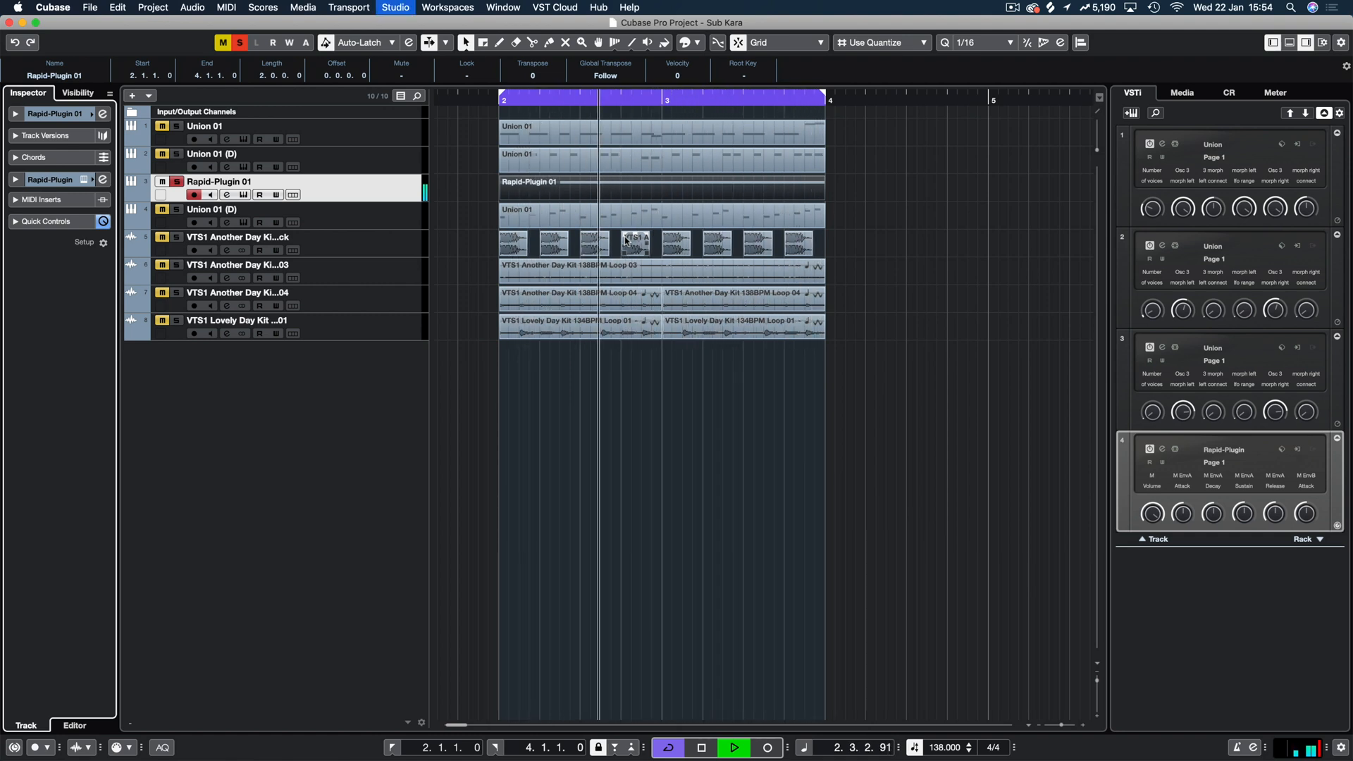
{"action": "key", "text": "F3"}
{"action": "left_click_drag", "start_coordinate": [1026, 133], "coordinate": [296, 15]}
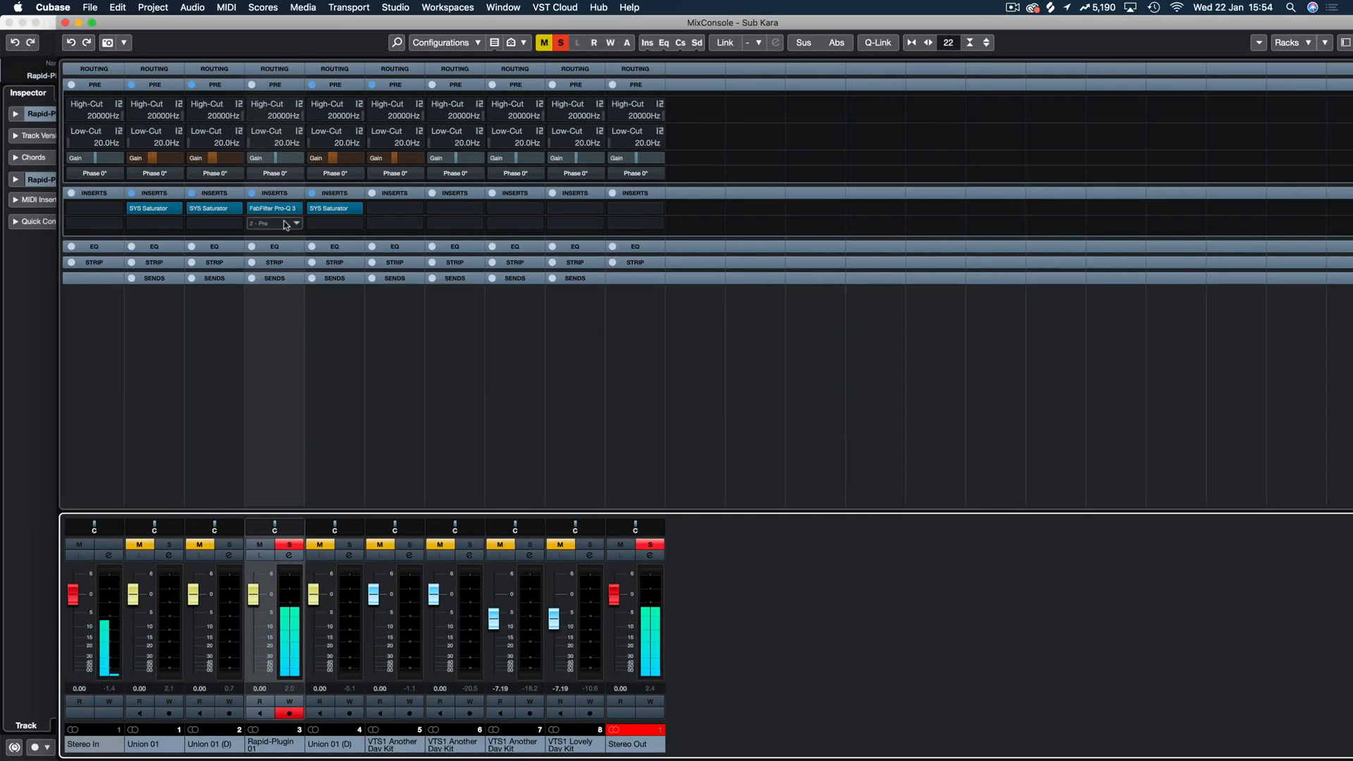
Load Kara into the second insert slot of the Rapid-Plugin 01 channel and close the MixConsole
{"action": "left_click", "coordinate": [287, 224]}
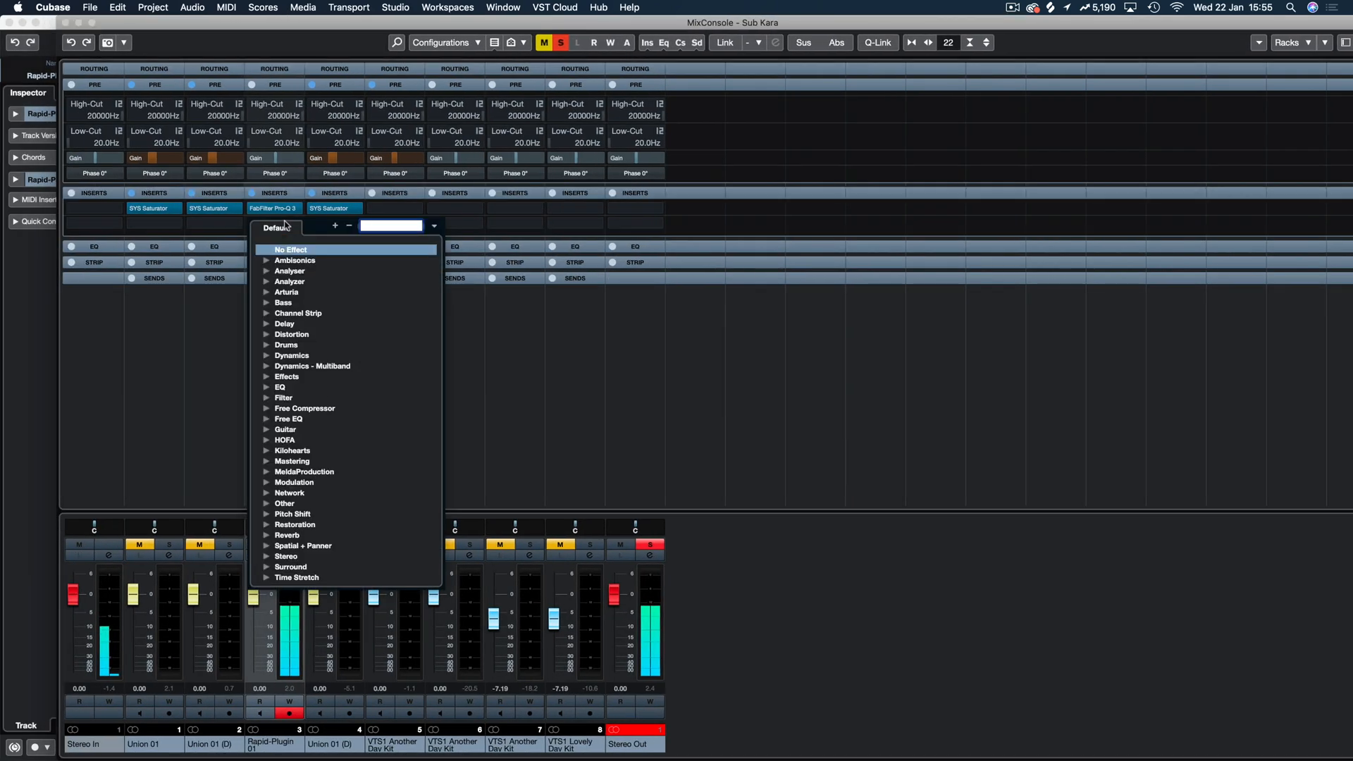
{"action": "type", "text": "kak"}
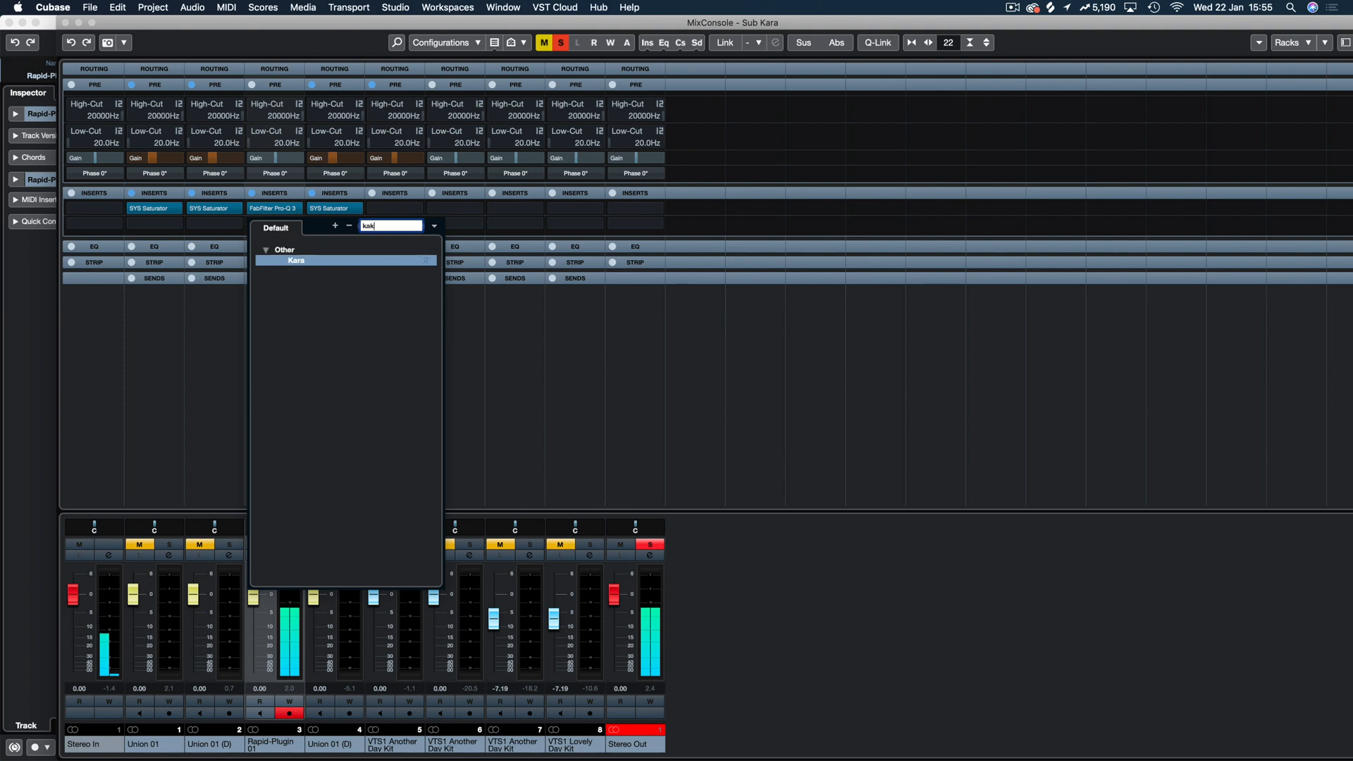
{"action": "left_click", "coordinate": [305, 262]}
{"action": "left_click", "coordinate": [306, 262]}
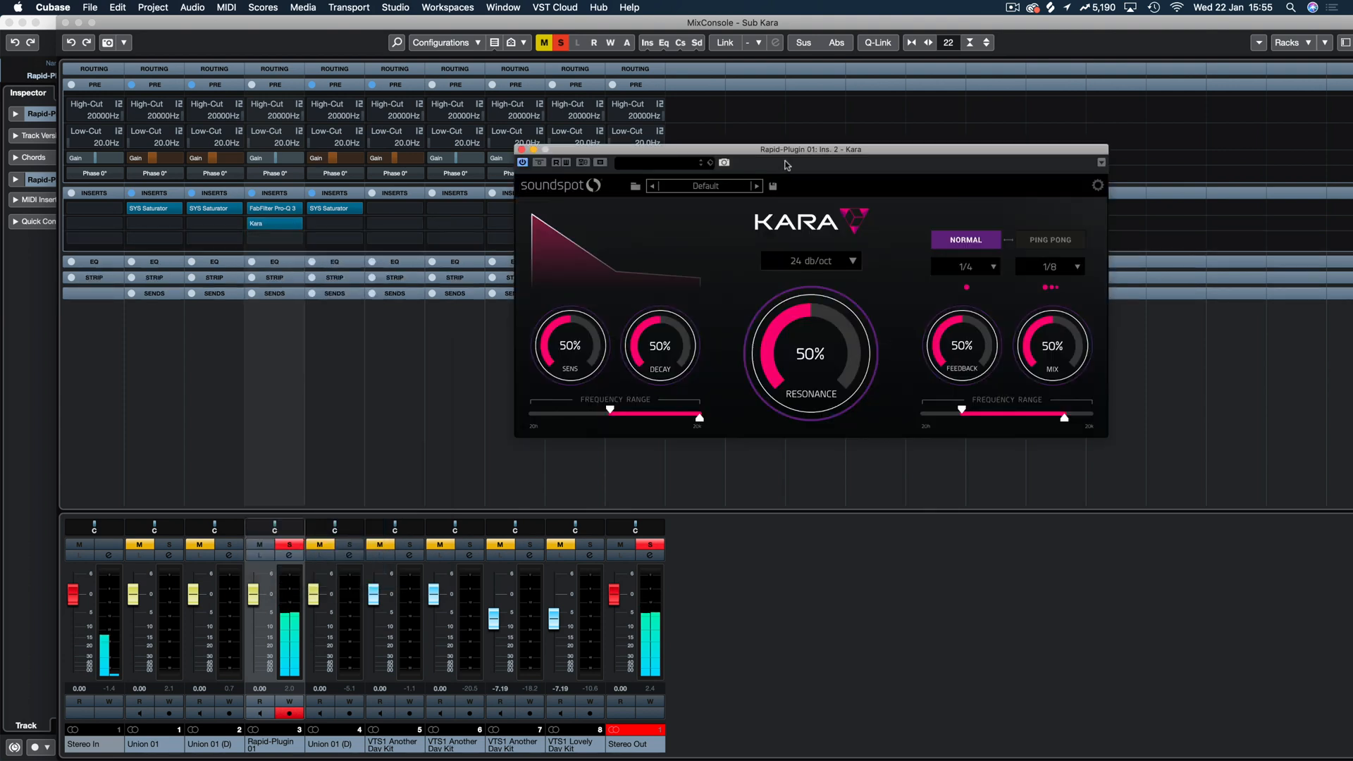
{"action": "left_click_drag", "start_coordinate": [785, 160], "coordinate": [647, 178]}
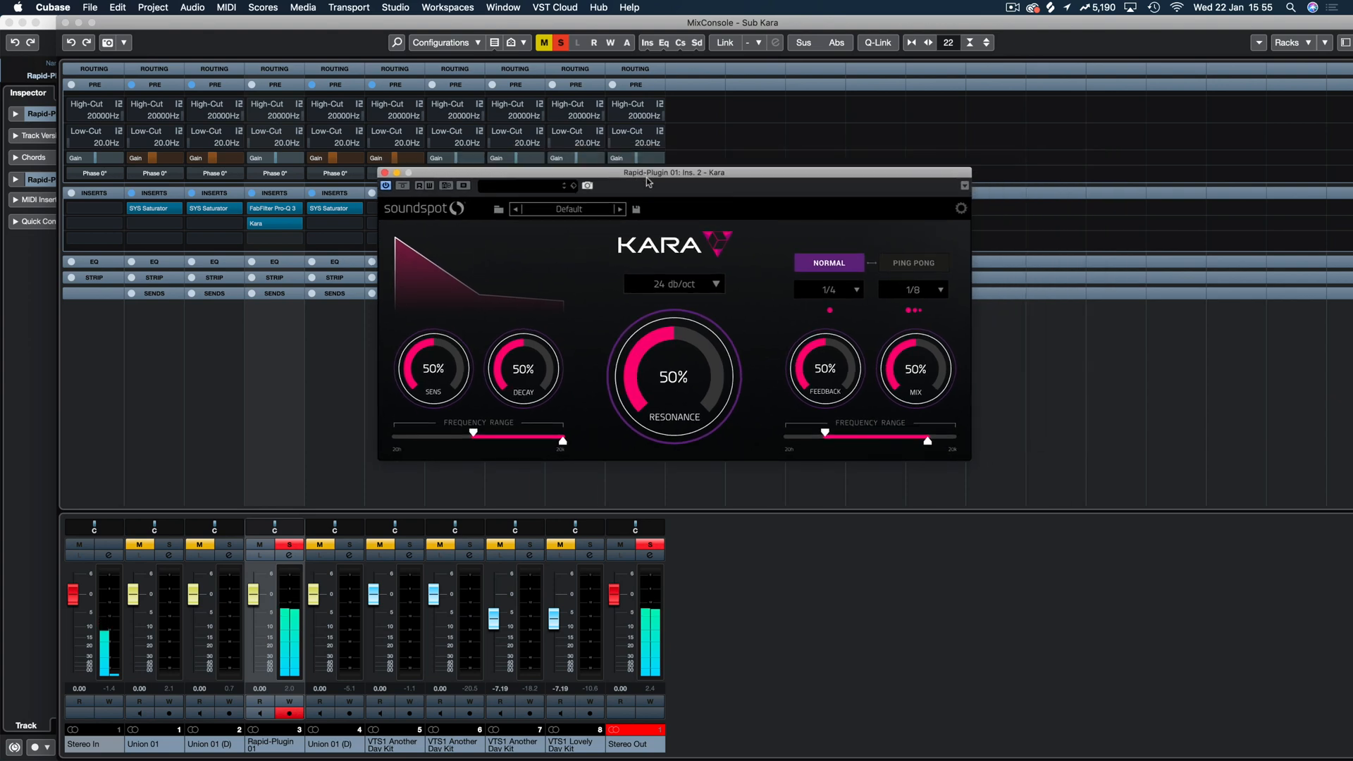
{"action": "left_click", "coordinate": [64, 23]}
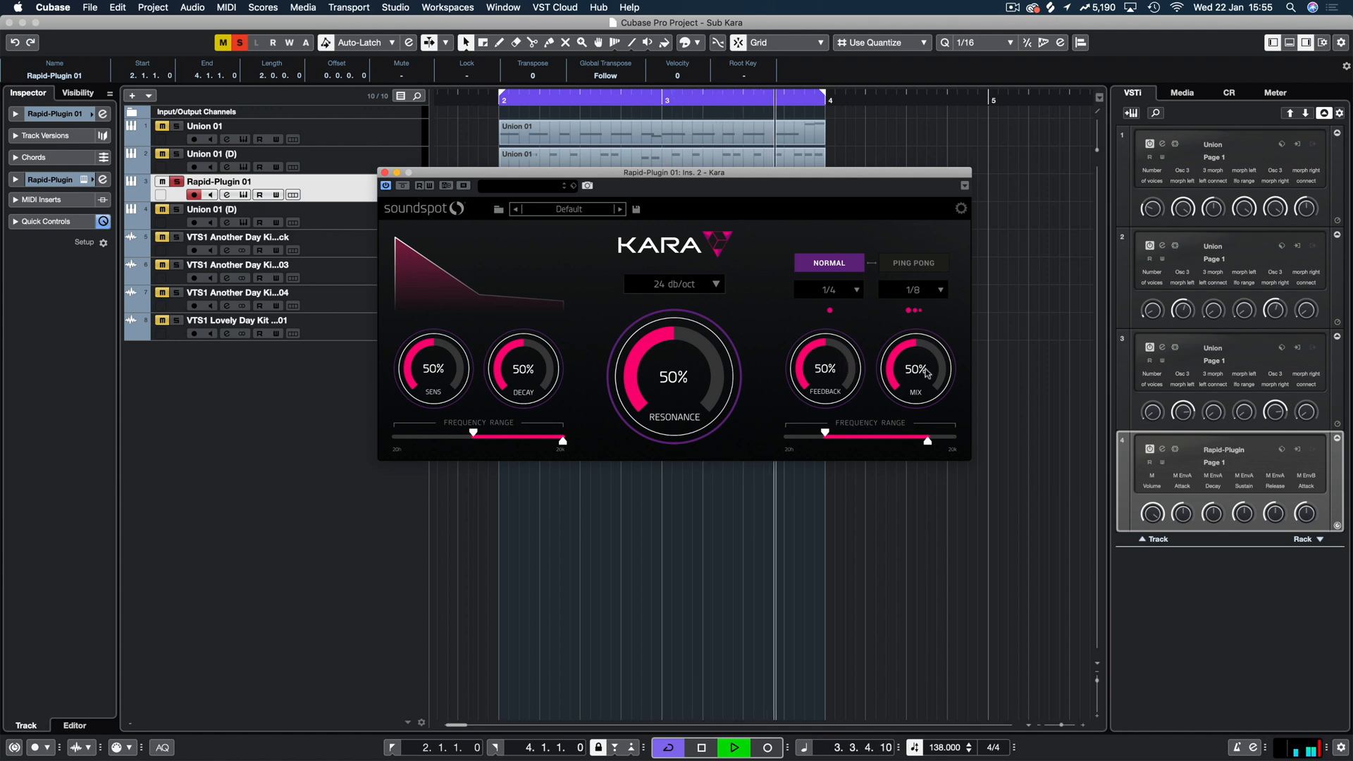
Set Kara's delay Mix to 0% and shift the frequency range below Sens and Decay to a narrower, lower band
{"action": "left_click_drag", "start_coordinate": [922, 373], "coordinate": [868, 623]}
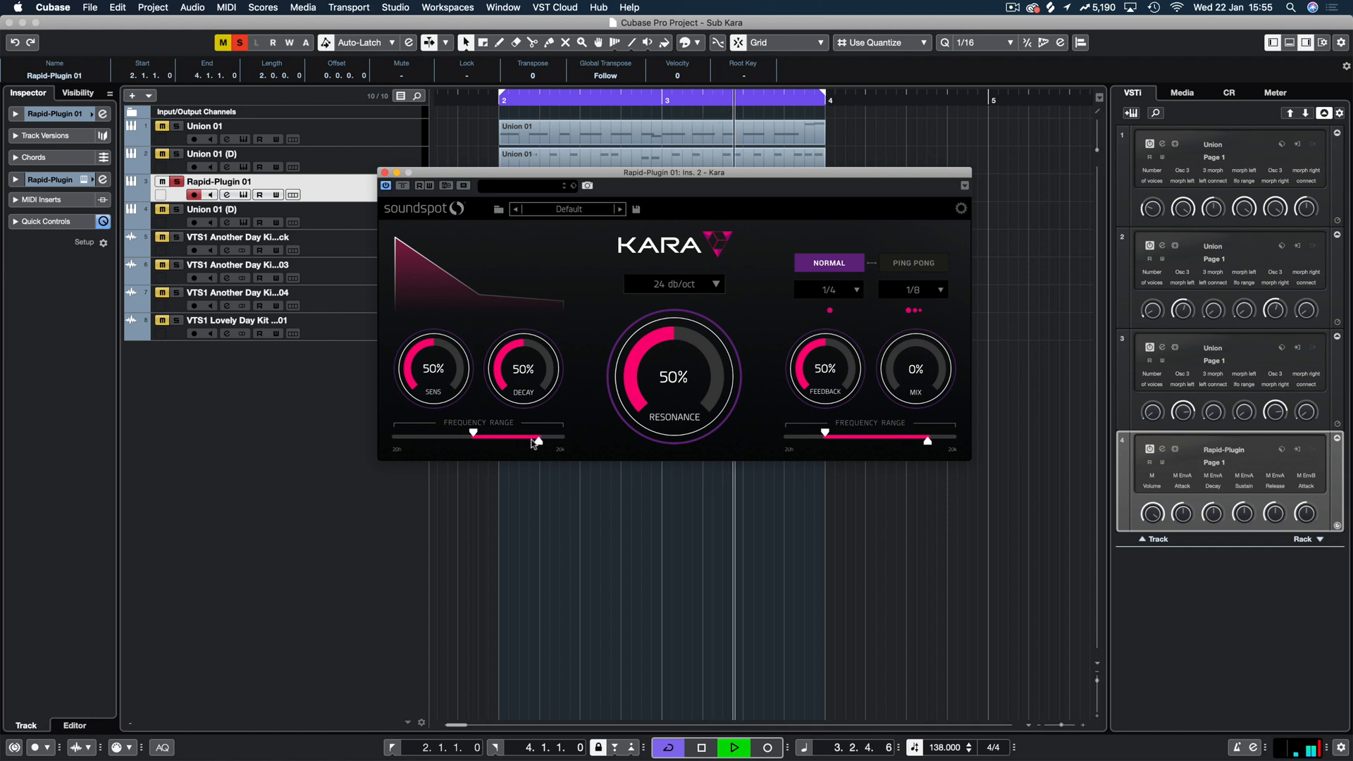
{"action": "left_click_drag", "start_coordinate": [501, 442], "coordinate": [439, 434]}
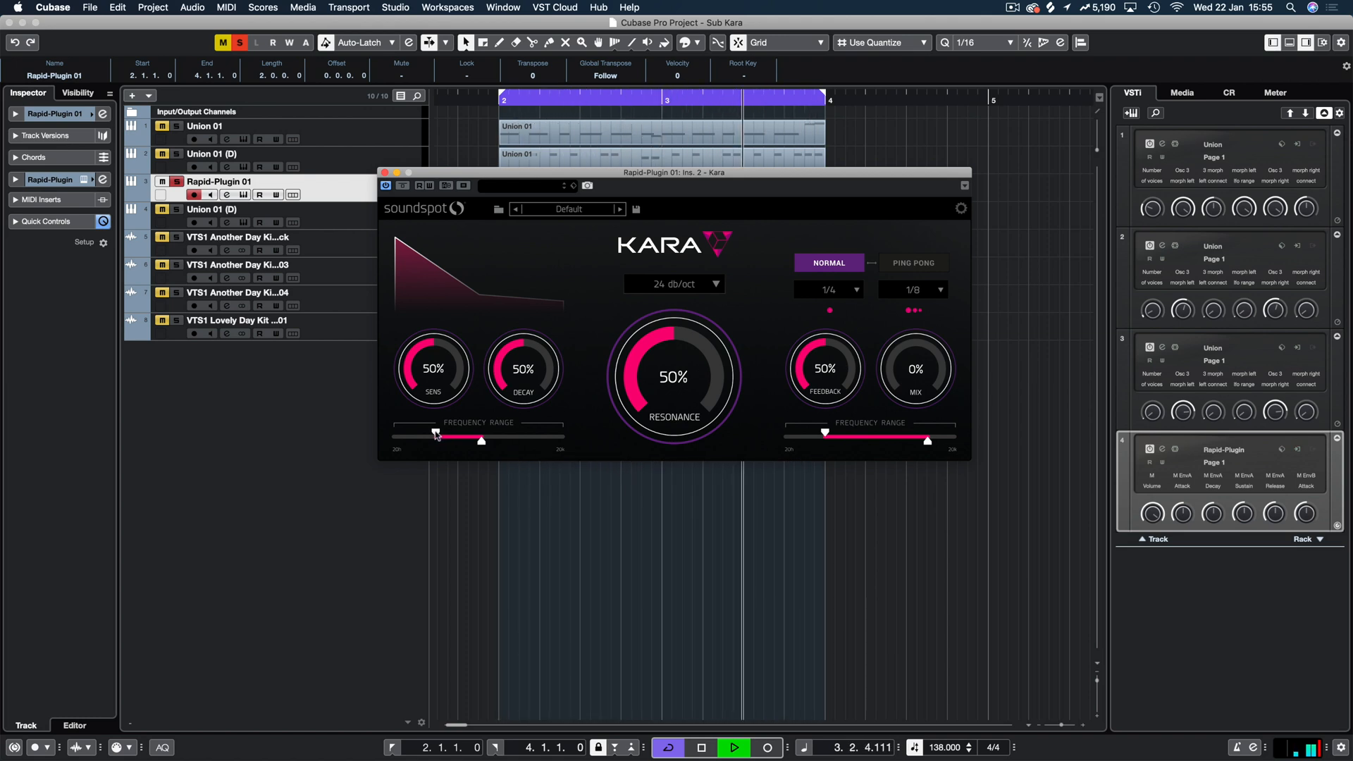
{"action": "left_click_drag", "start_coordinate": [436, 434], "coordinate": [428, 434]}
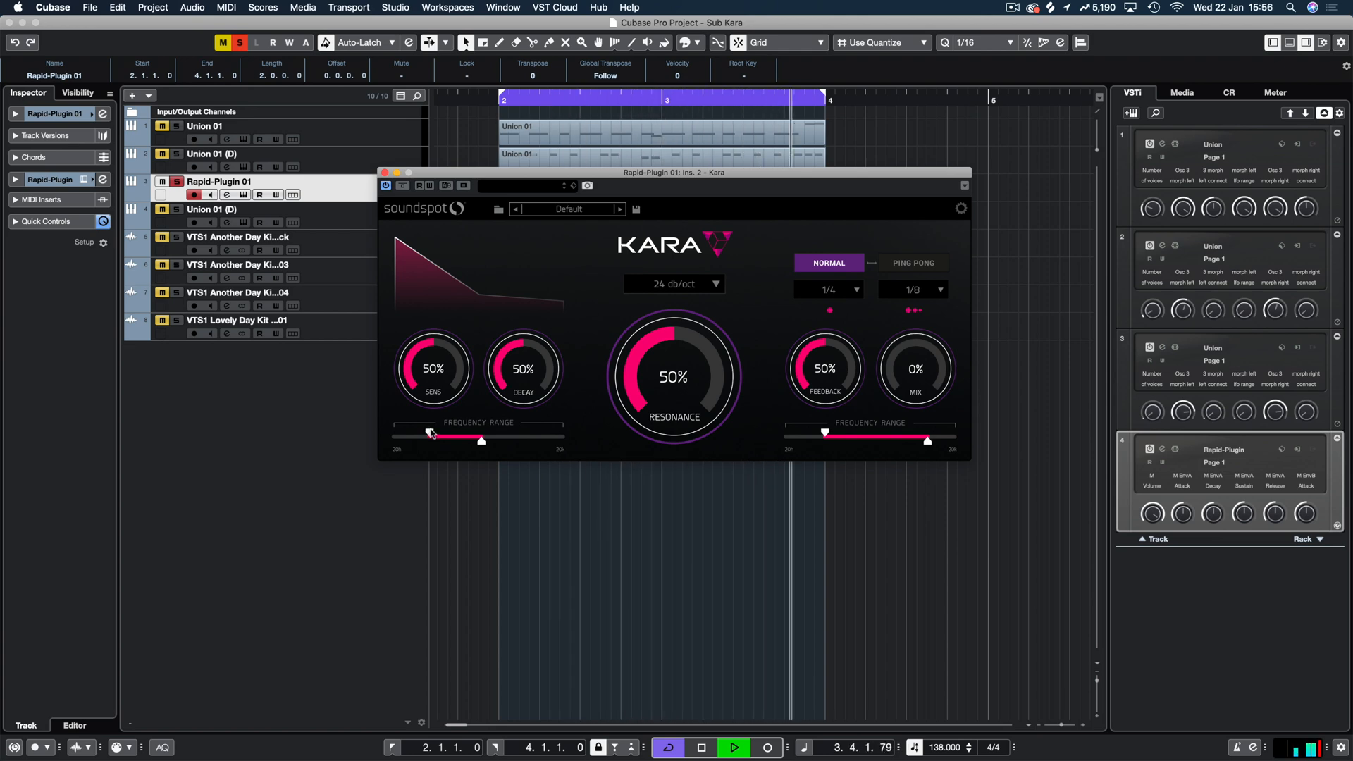
Reopen the Rapid-Plugin 01 channel's Pro-Q 3 from the MixConsole and bring the Kara window in front of it
{"action": "key", "text": "F3"}
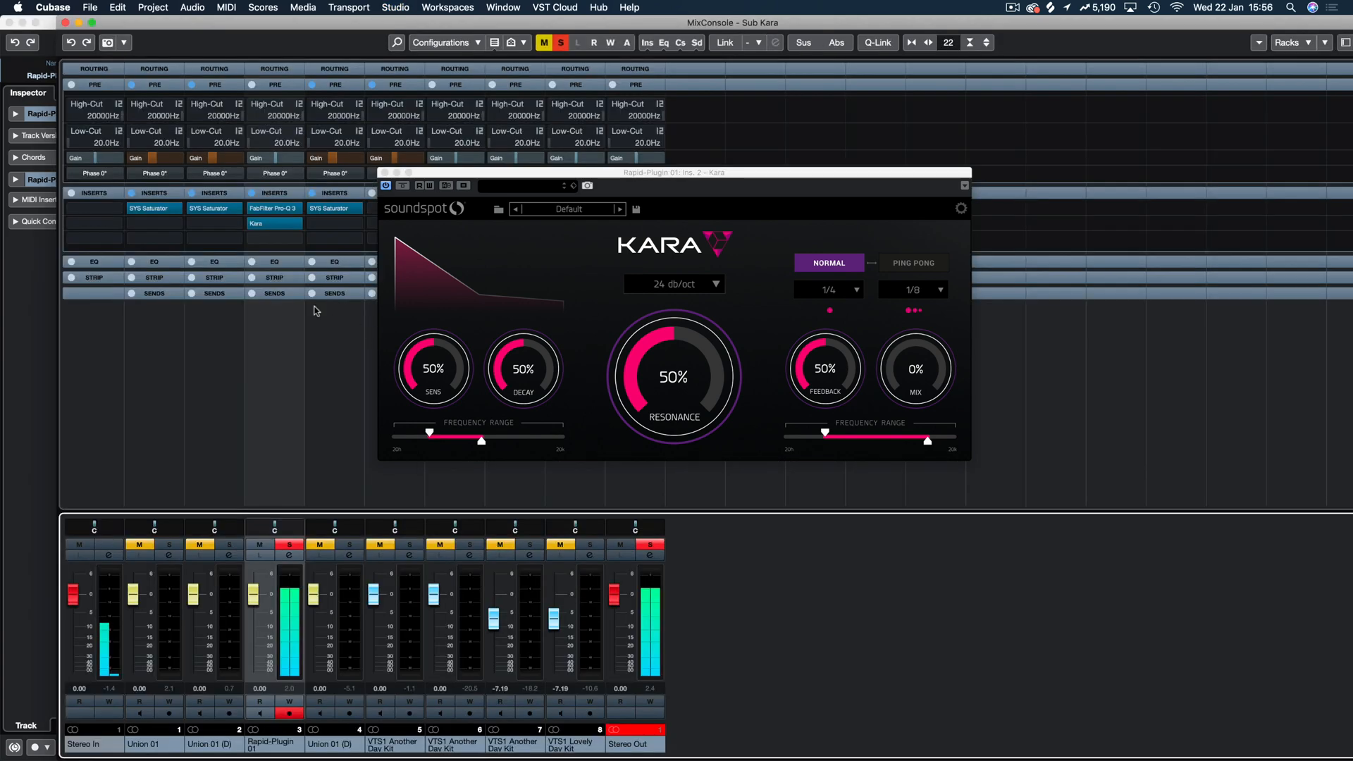
{"action": "left_click", "coordinate": [268, 209]}
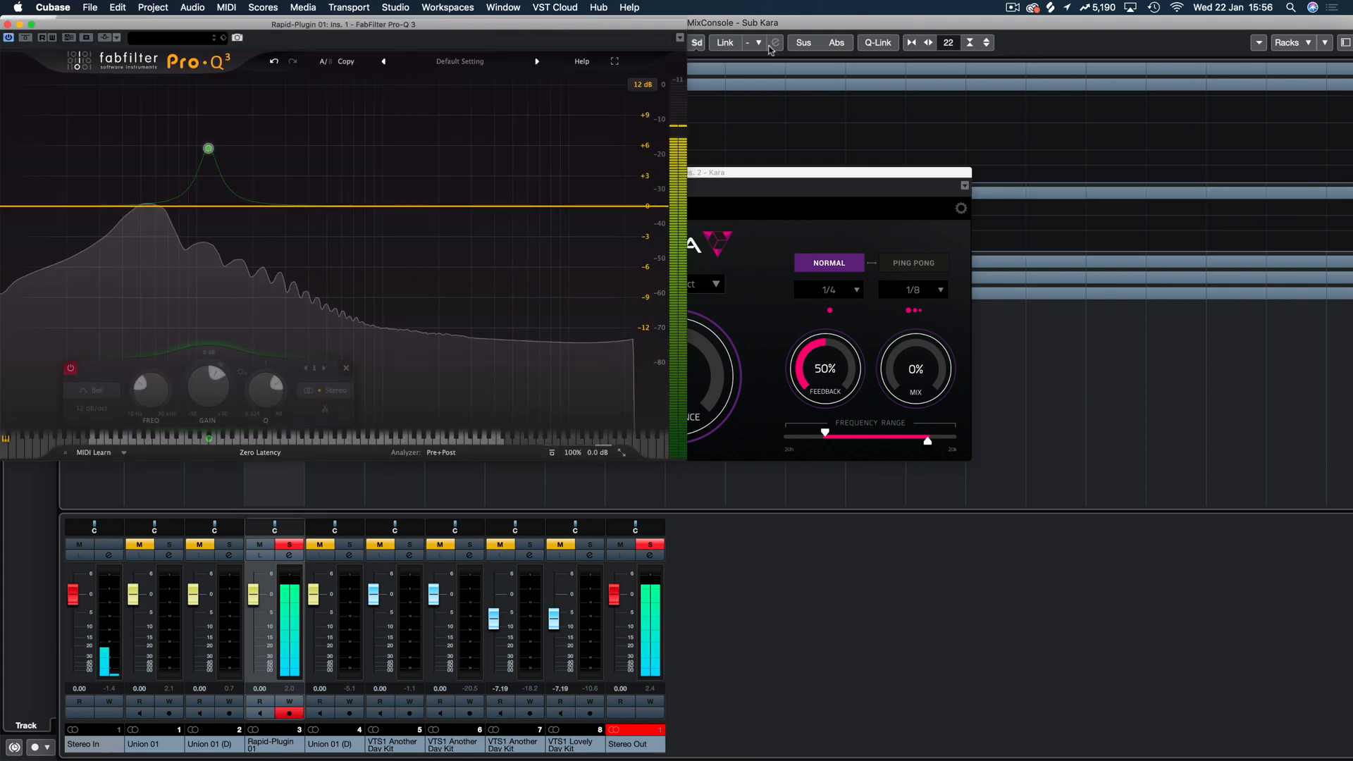
{"action": "left_click_drag", "start_coordinate": [768, 30], "coordinate": [1079, 541]}
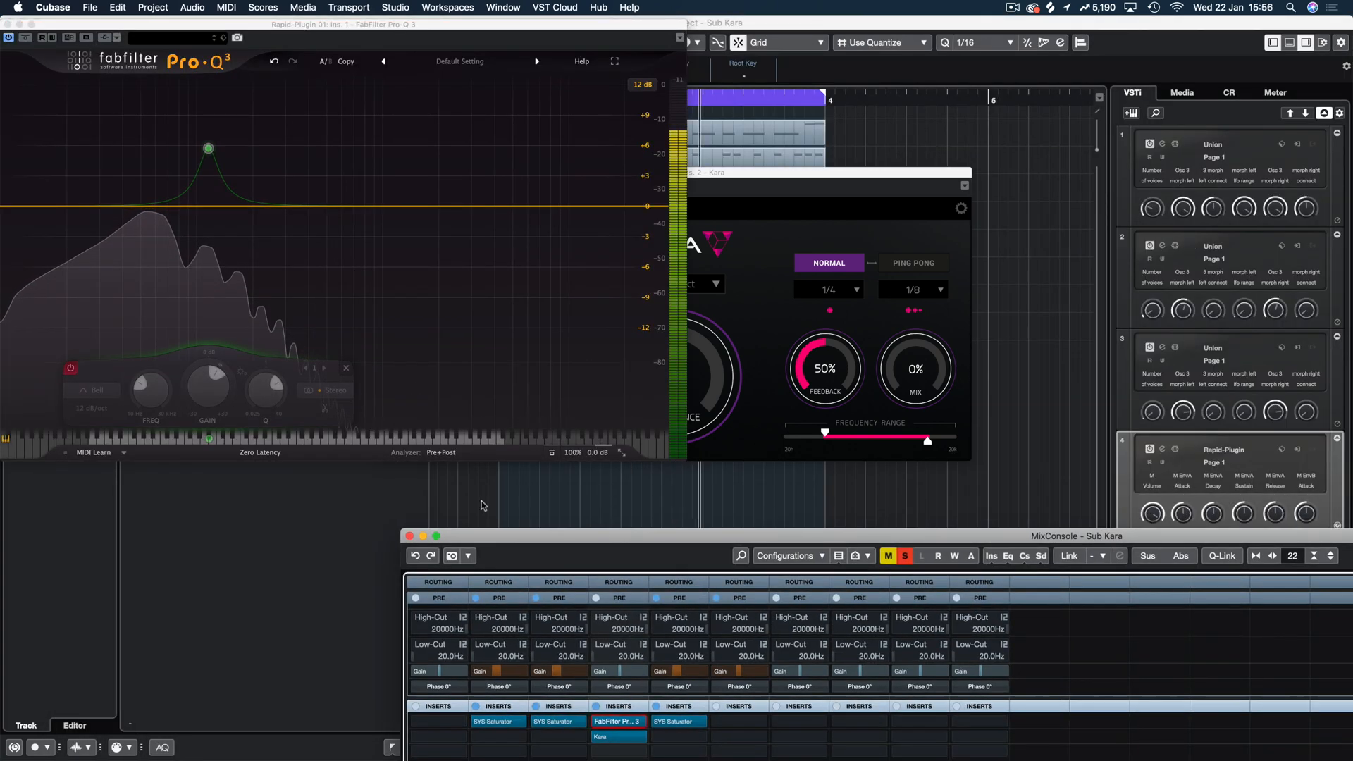
{"action": "left_click", "coordinate": [409, 537]}
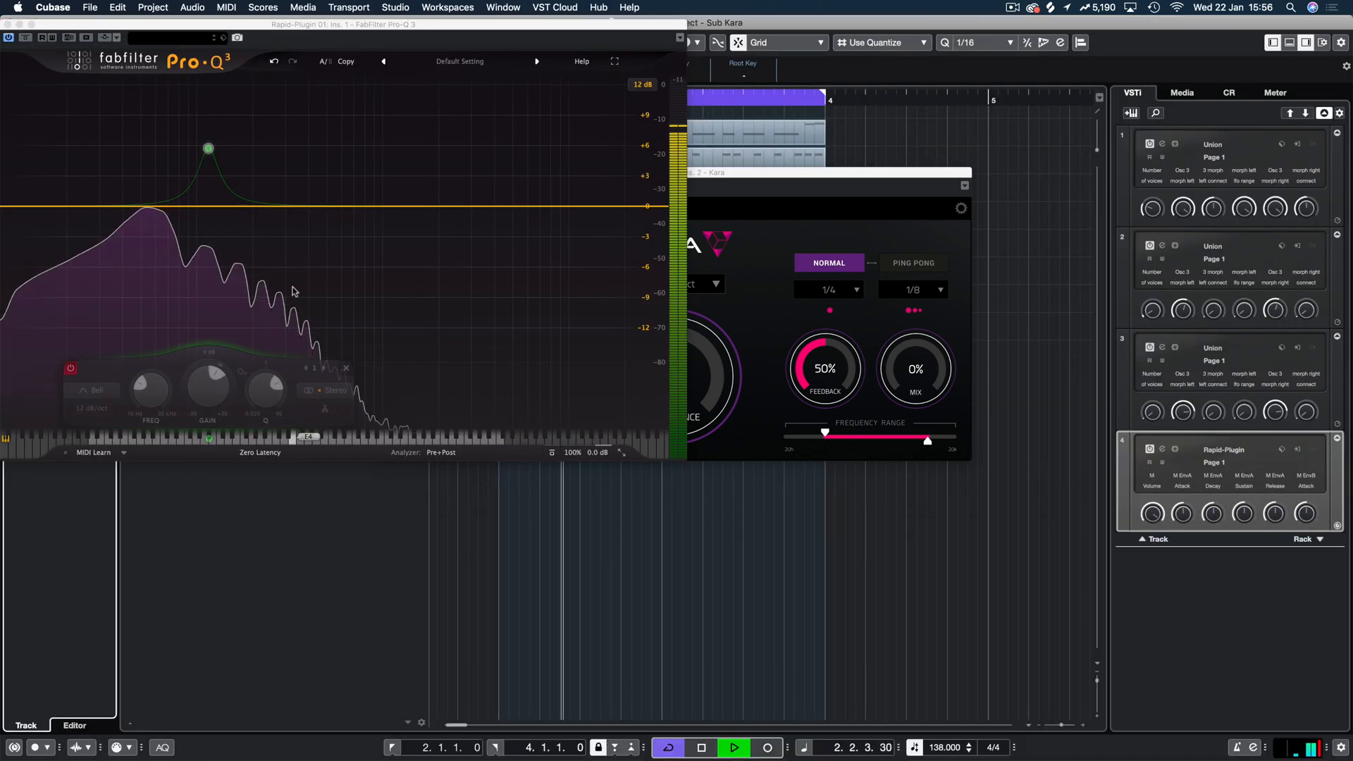
{"action": "left_click", "coordinate": [843, 173]}
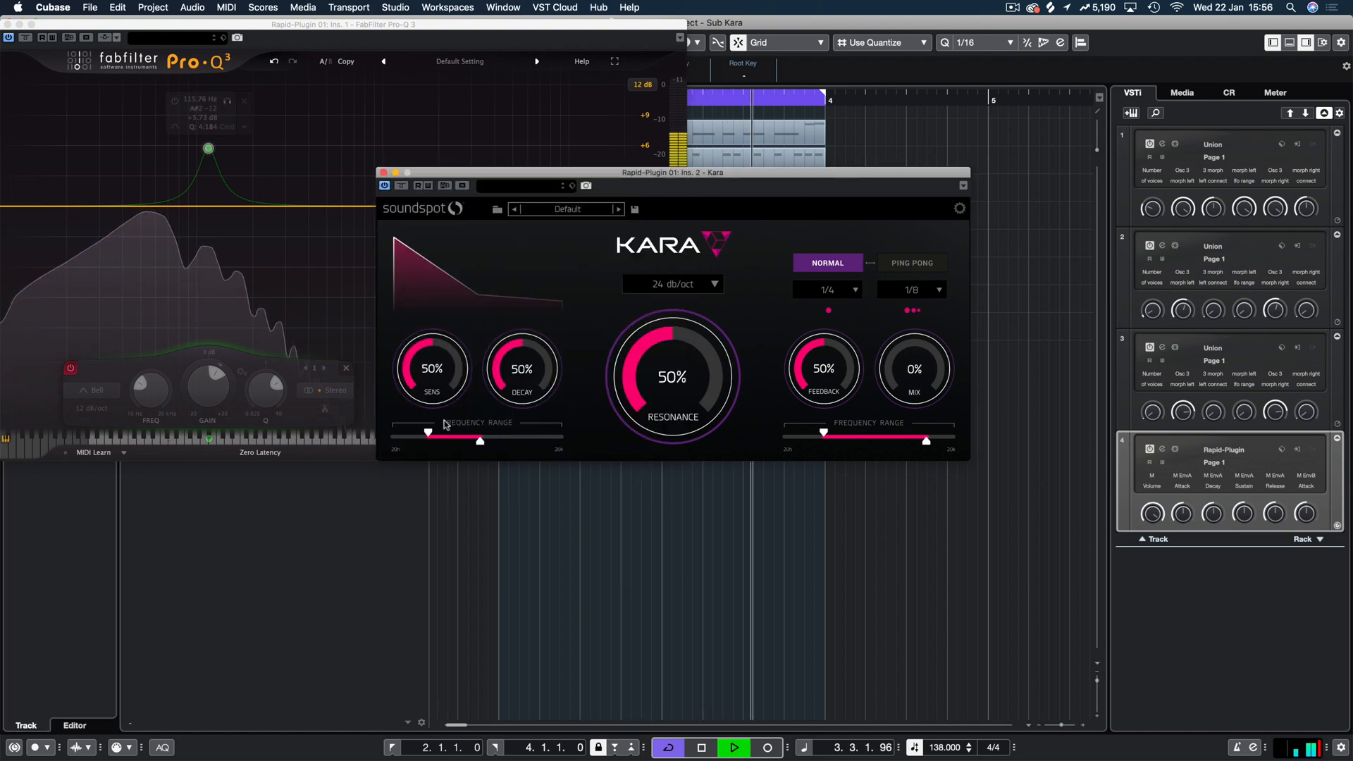
Slightly lower the start of Kara's resonance frequency range and move Pro-Q 3 to the third insert slot, after Kara, on Rapid-Plugin 01
{"action": "mouse_move", "coordinate": [429, 436]}
{"action": "left_mouse_down"}
{"action": "mouse_move", "coordinate": [459, 435]}
{"action": "mouse_move", "coordinate": [423, 435]}
{"action": "left_mouse_up"}
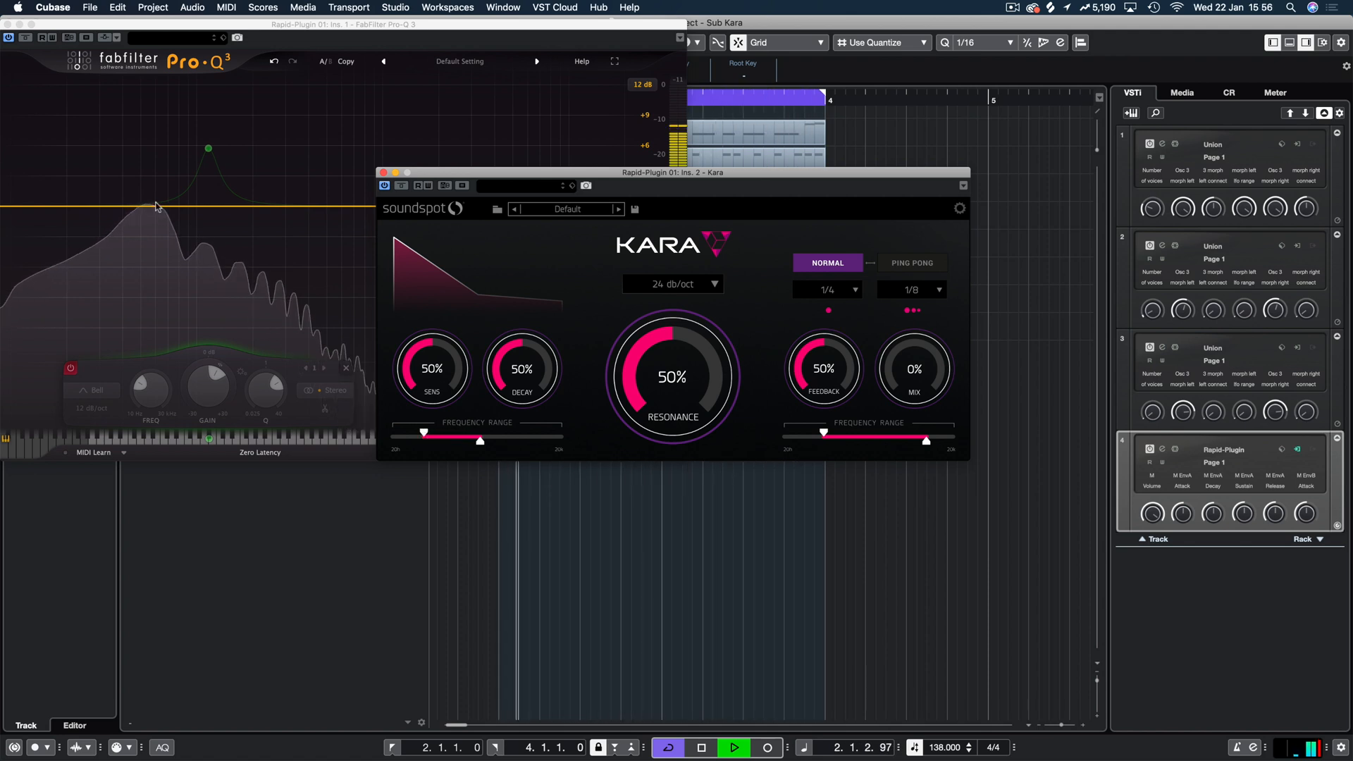
{"action": "left_click", "coordinate": [8, 24]}
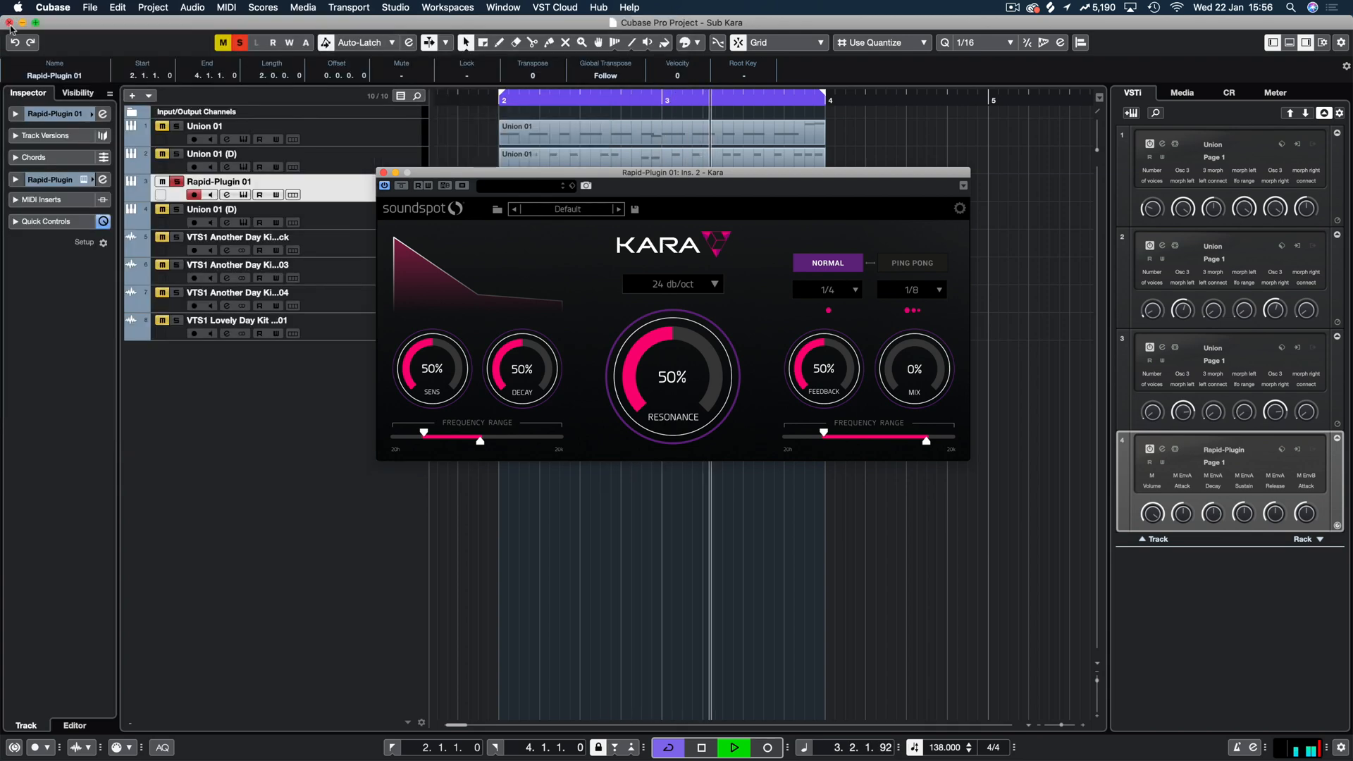
{"action": "key", "text": "F3"}
{"action": "left_click_drag", "start_coordinate": [718, 536], "coordinate": [340, 70]}
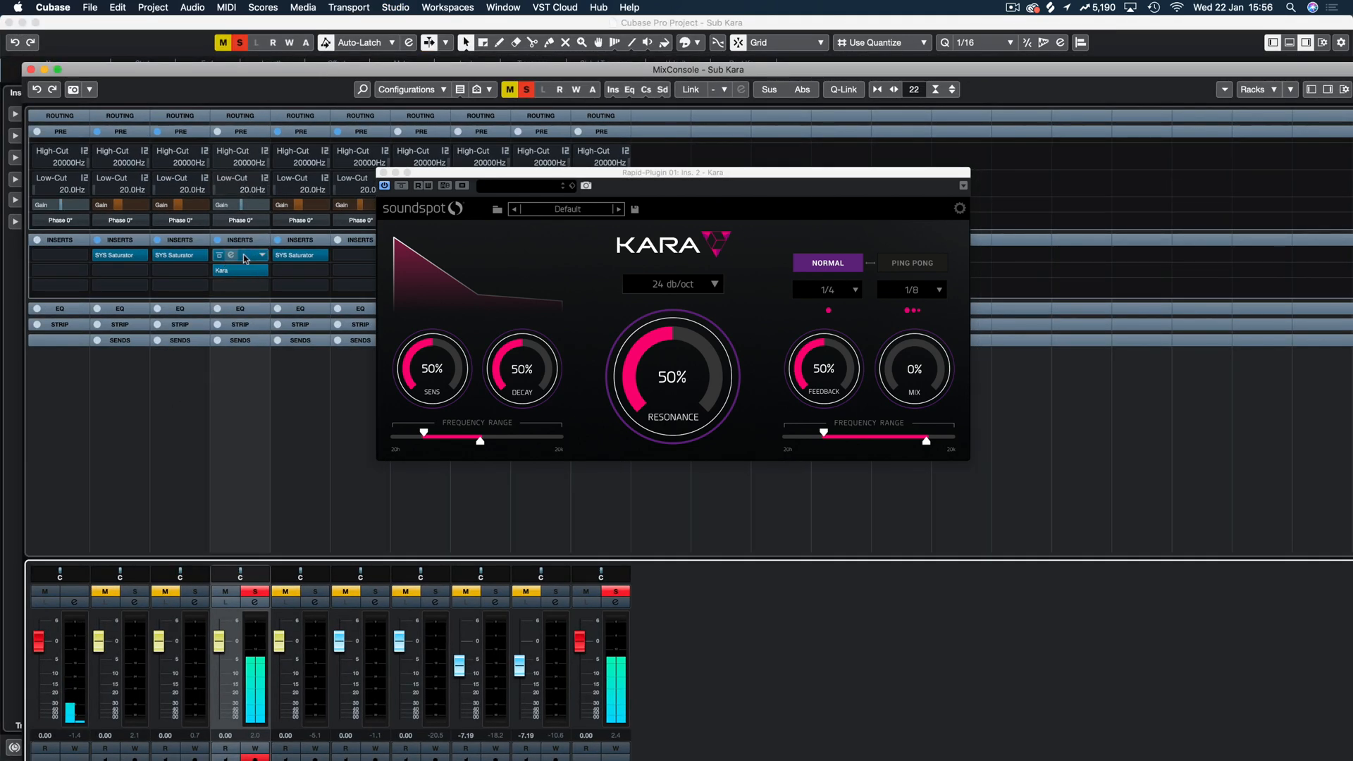
{"action": "left_click_drag", "start_coordinate": [245, 260], "coordinate": [241, 288]}
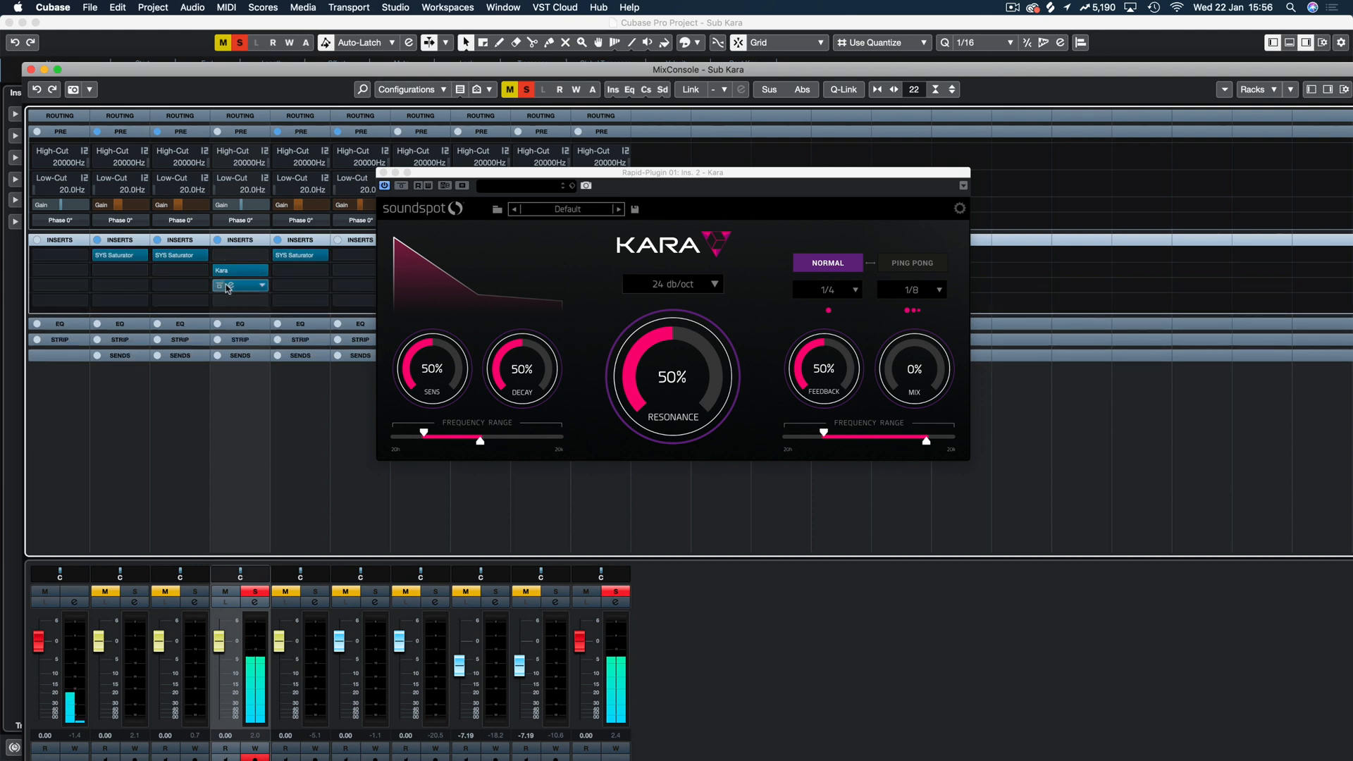
Close the MixConsole, with Rapid-Plugin 01's Pro-Q 3 open again, and delete the boosted bell band from the EQ
{"action": "left_click_drag", "start_coordinate": [763, 70], "coordinate": [1018, 496]}
{"action": "left_click", "coordinate": [284, 497]}
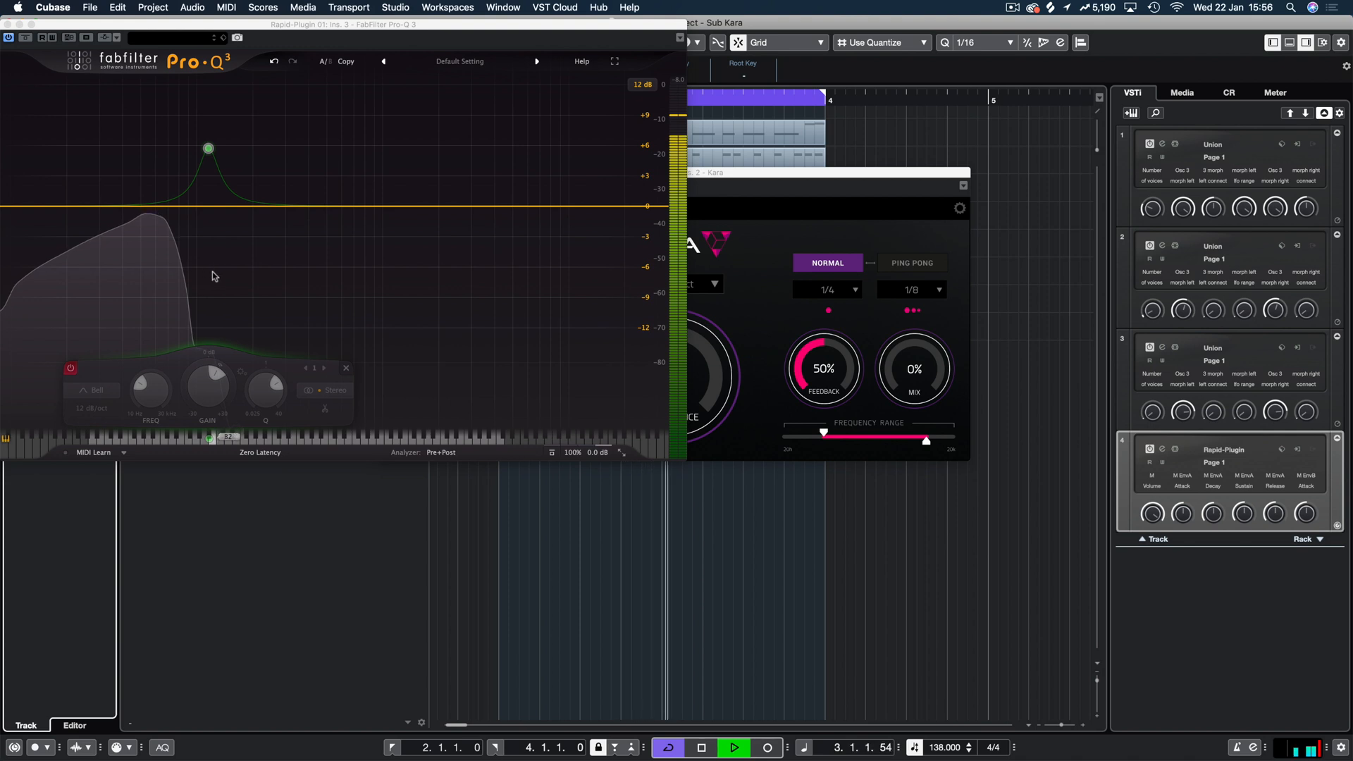
{"action": "left_click", "coordinate": [345, 370]}
{"action": "left_click", "coordinate": [345, 370]}
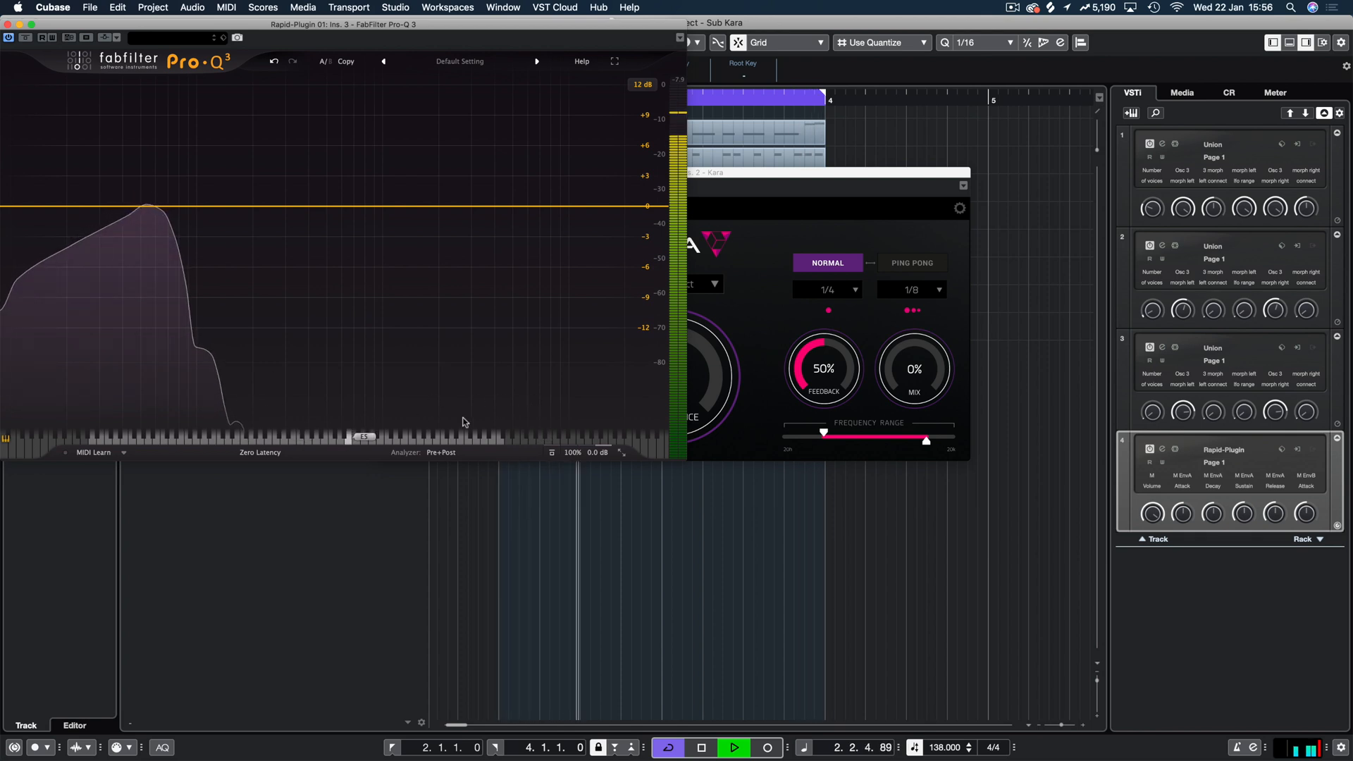
Bring Kara forward, sweep its resonance frequency range limits, and settle on a narrow low band by pulling the upper limit down
{"action": "left_click", "coordinate": [727, 272]}
{"action": "left_click_drag", "start_coordinate": [425, 437], "coordinate": [427, 434]}
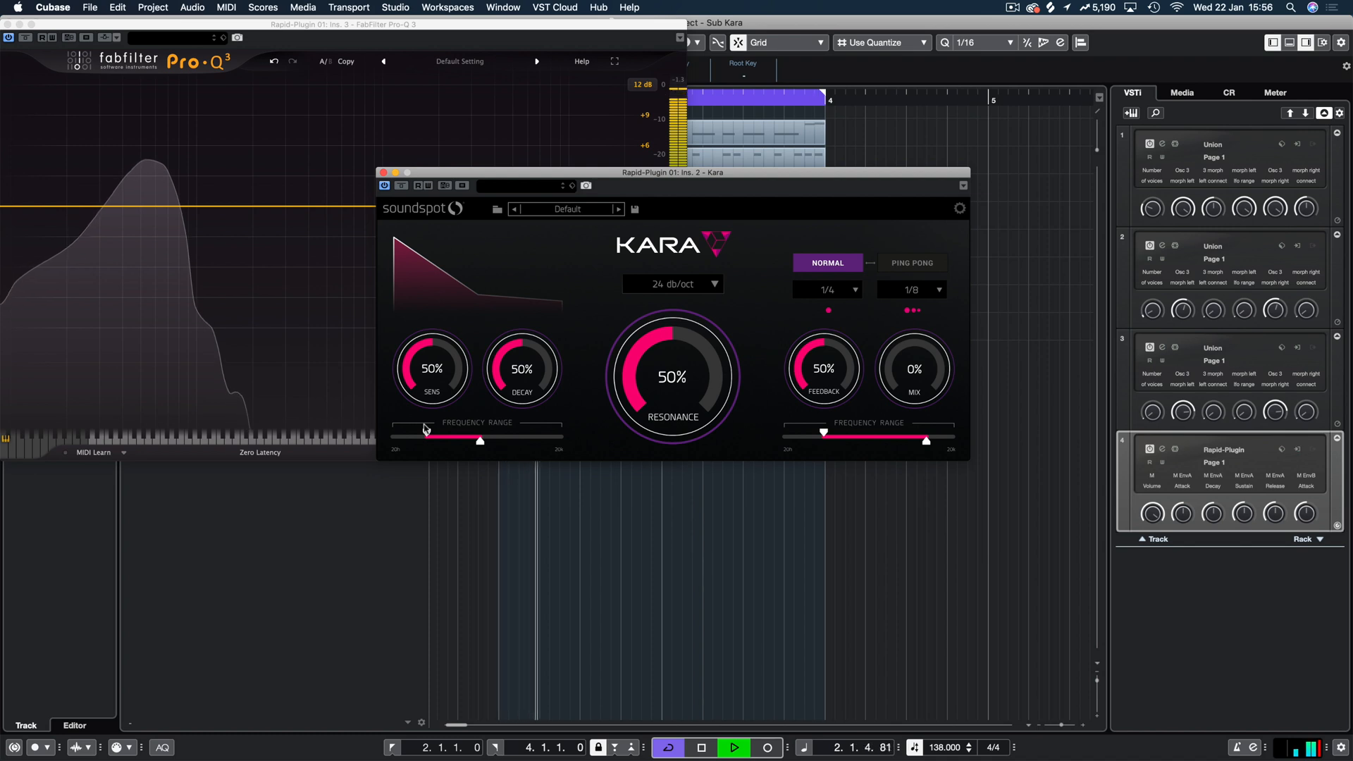
{"action": "left_click_drag", "start_coordinate": [480, 441], "coordinate": [442, 432]}
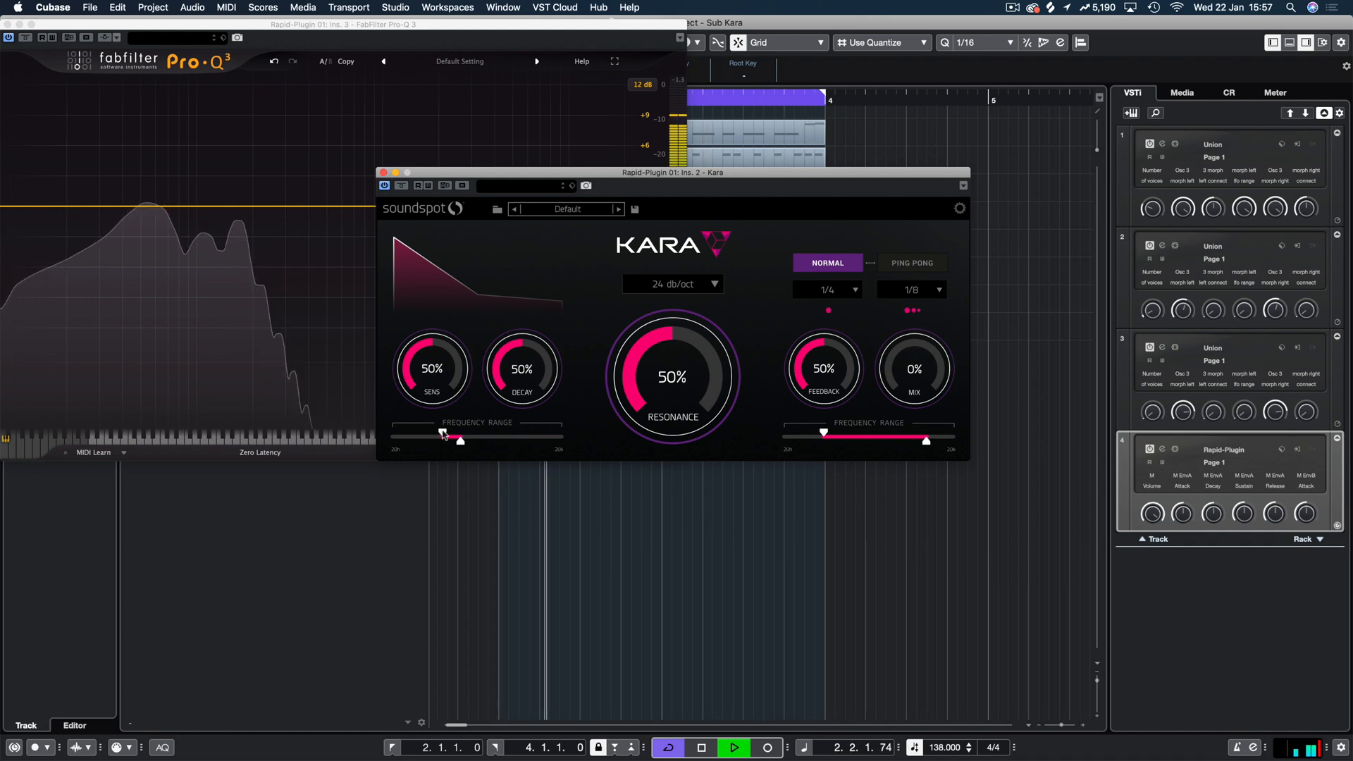
{"action": "left_click_drag", "start_coordinate": [442, 433], "coordinate": [409, 440]}
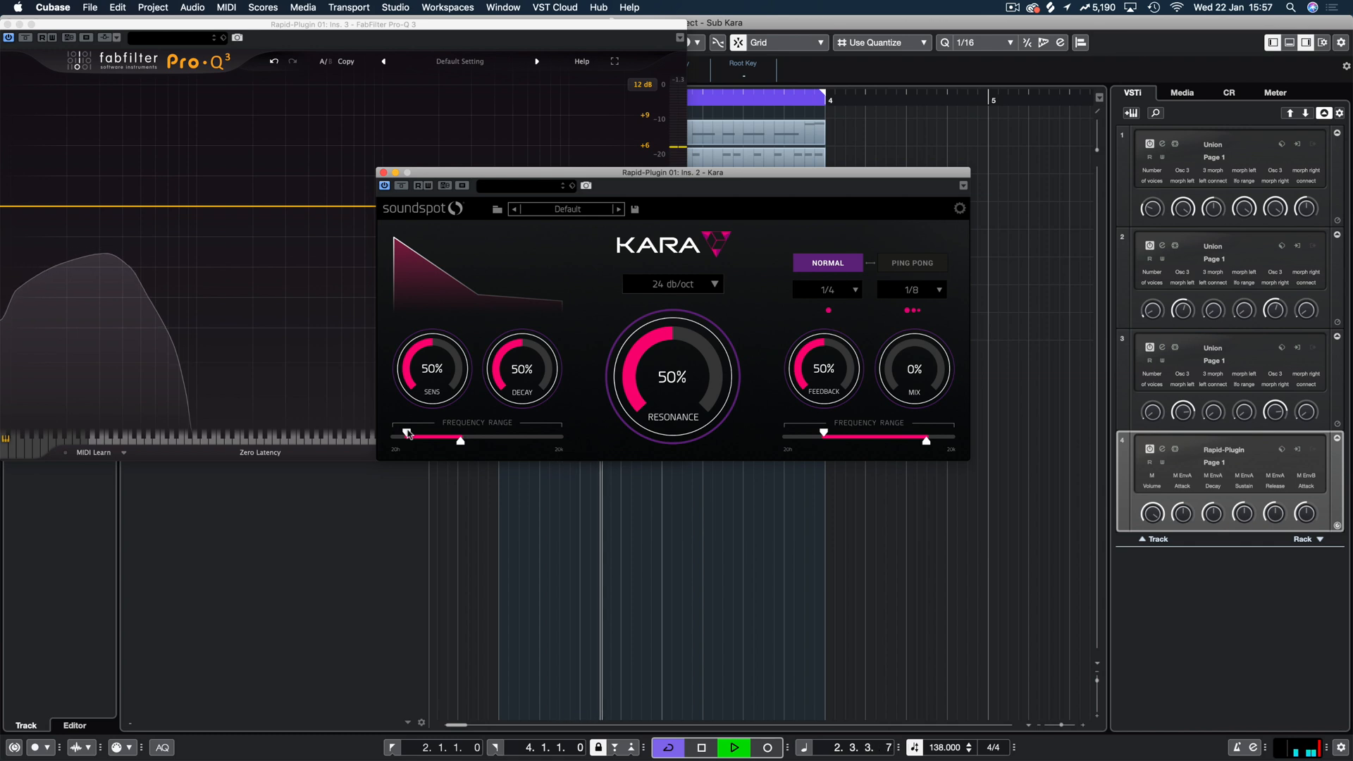
{"action": "left_click_drag", "start_coordinate": [408, 431], "coordinate": [418, 433]}
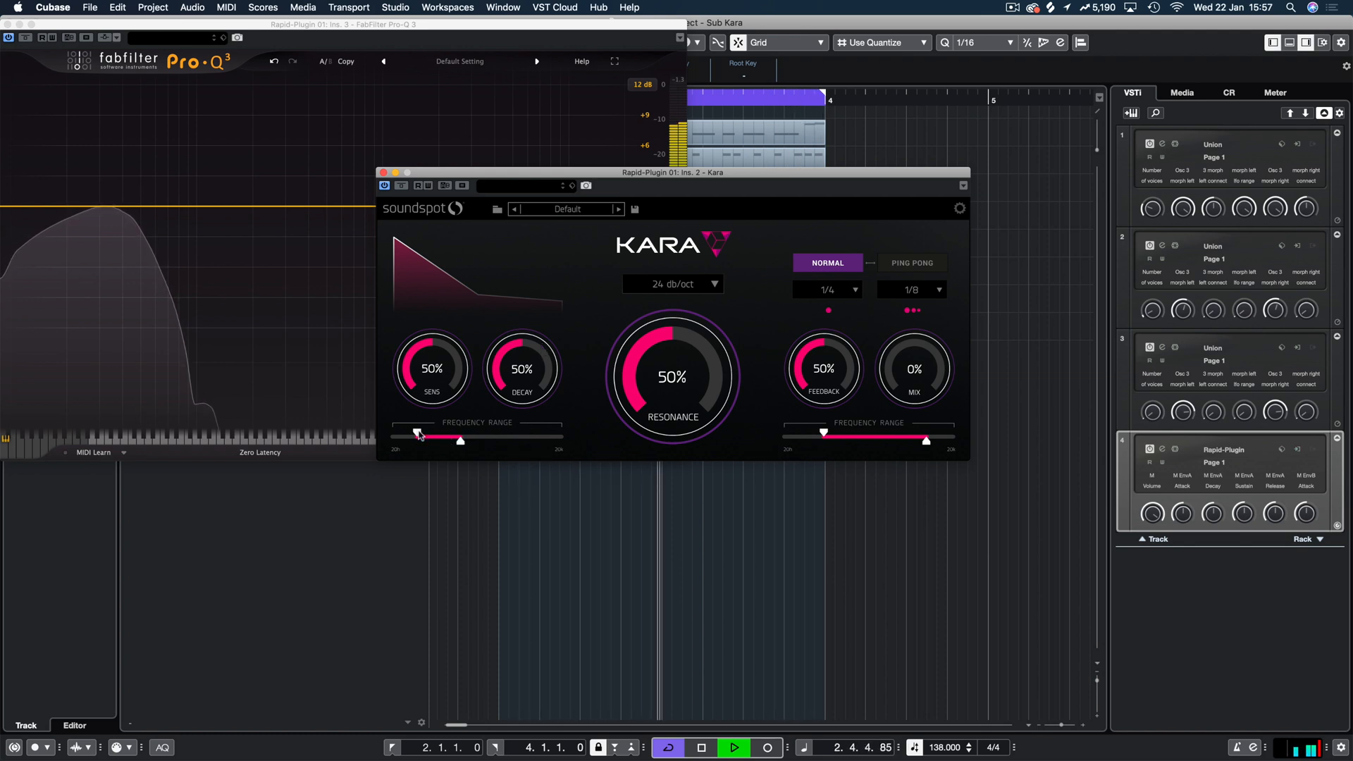
{"action": "left_click_drag", "start_coordinate": [418, 433], "coordinate": [438, 434]}
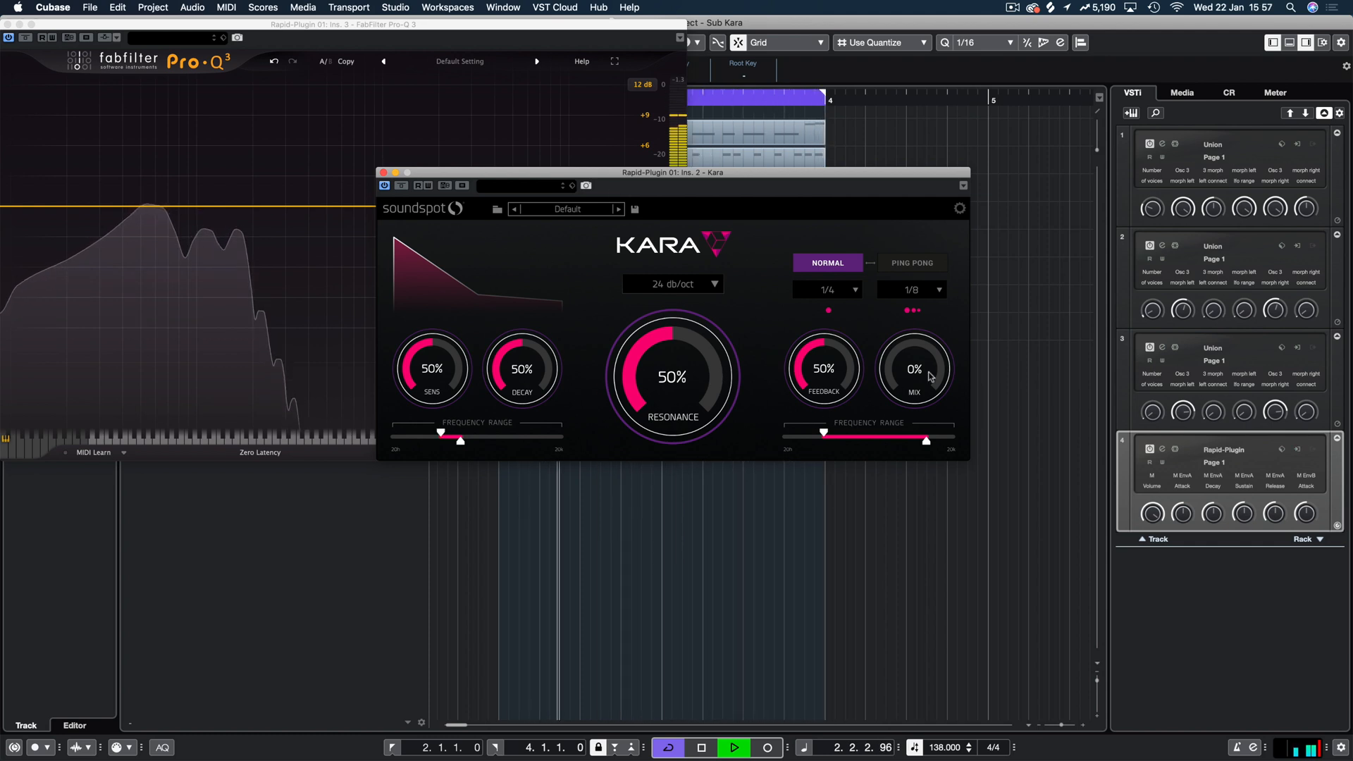
{"action": "left_click_drag", "start_coordinate": [443, 431], "coordinate": [425, 433]}
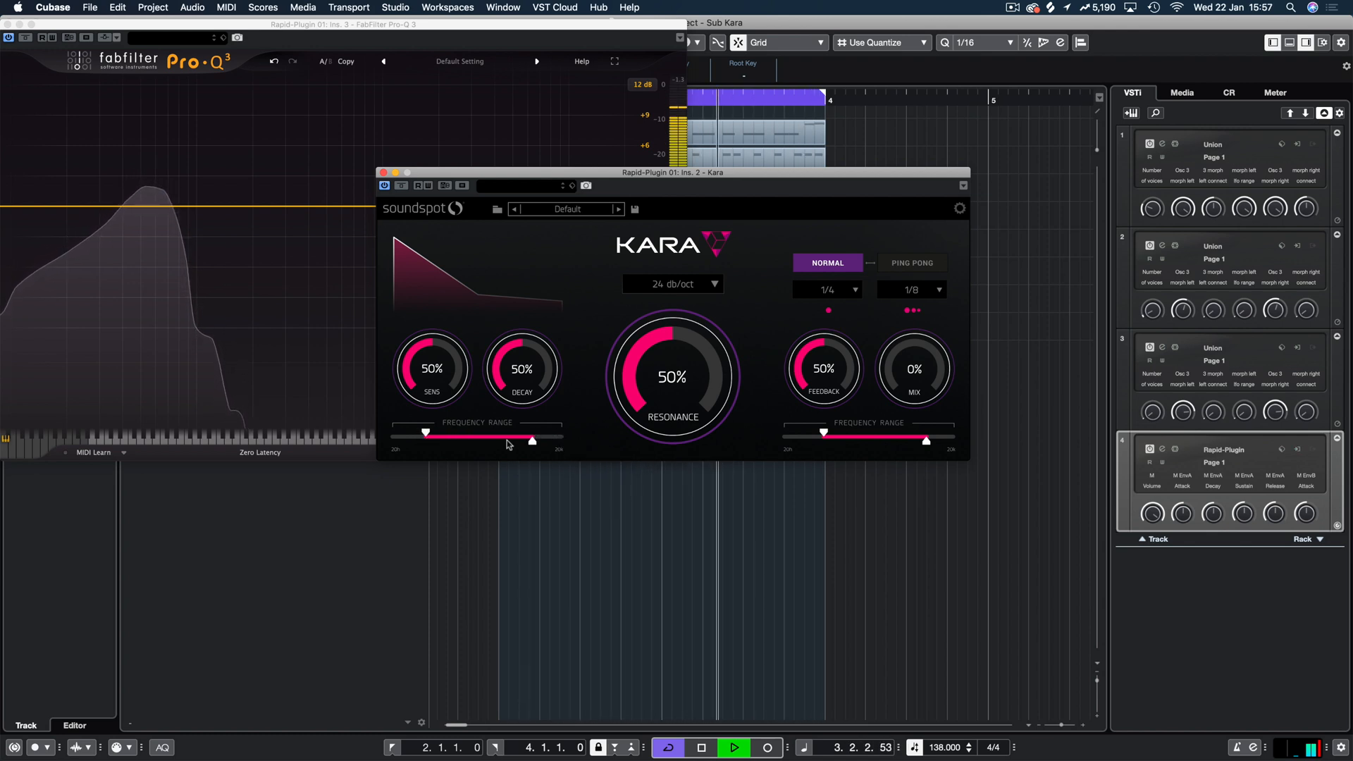
{"action": "left_click_drag", "start_coordinate": [478, 441], "coordinate": [459, 441]}
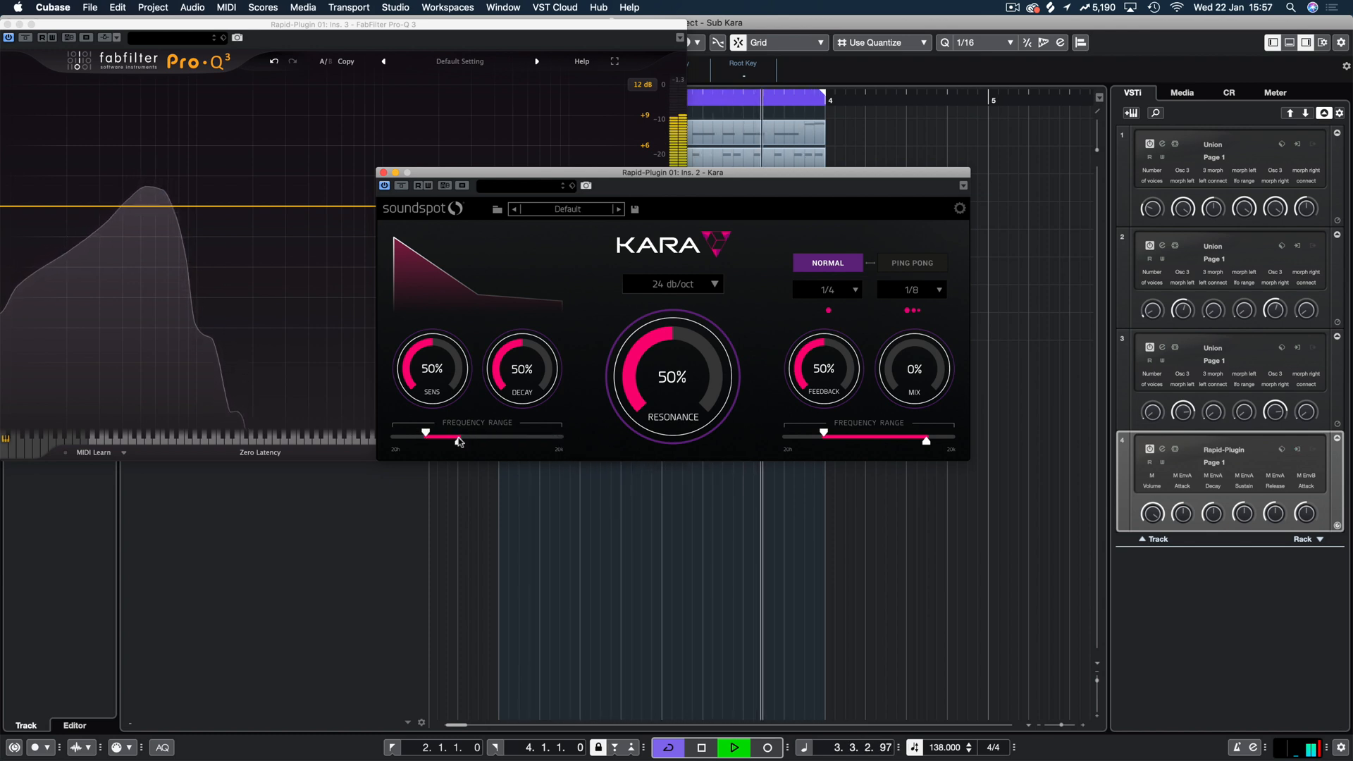
Bypass Kara, move its window clear of the Pro-Q 3 analyzer to compare the harmonics, and reactivate it
{"action": "left_click", "coordinate": [404, 186]}
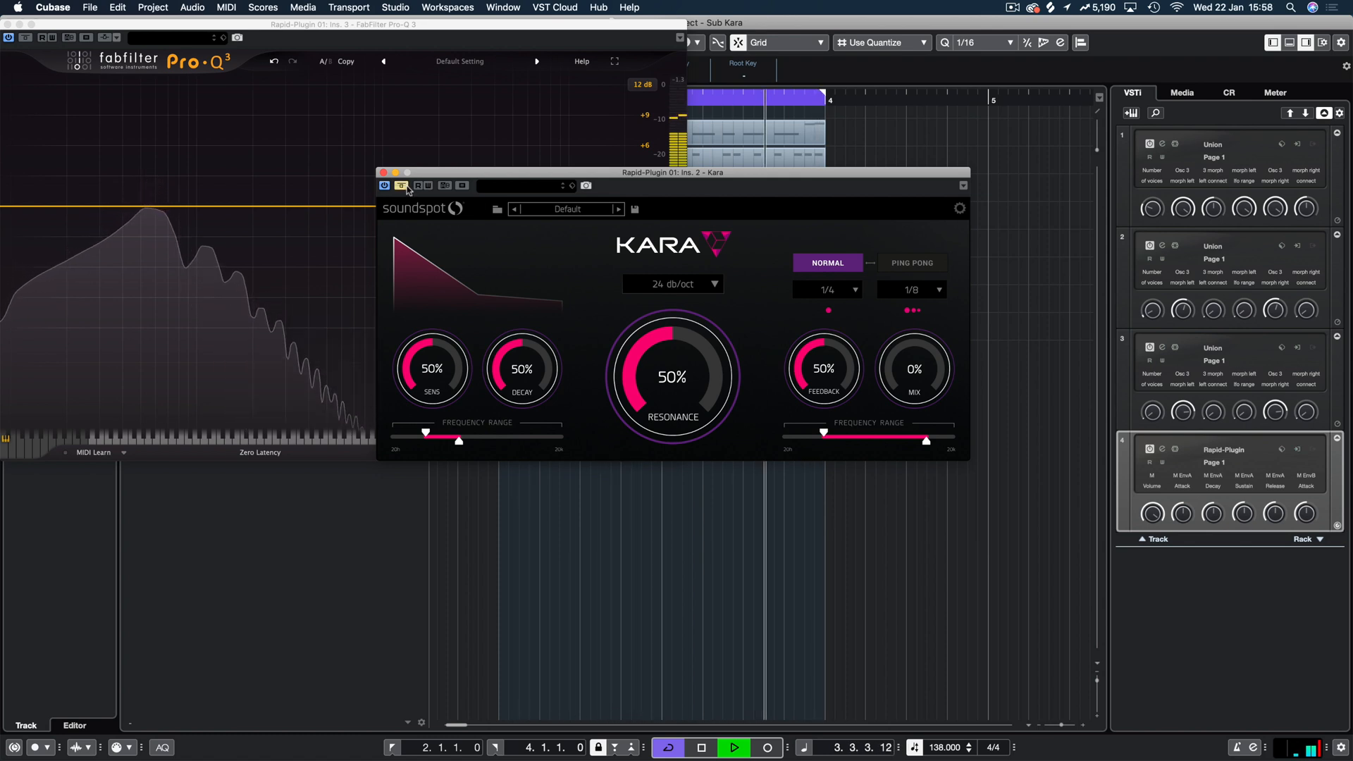
{"action": "left_click_drag", "start_coordinate": [515, 180], "coordinate": [681, 196]}
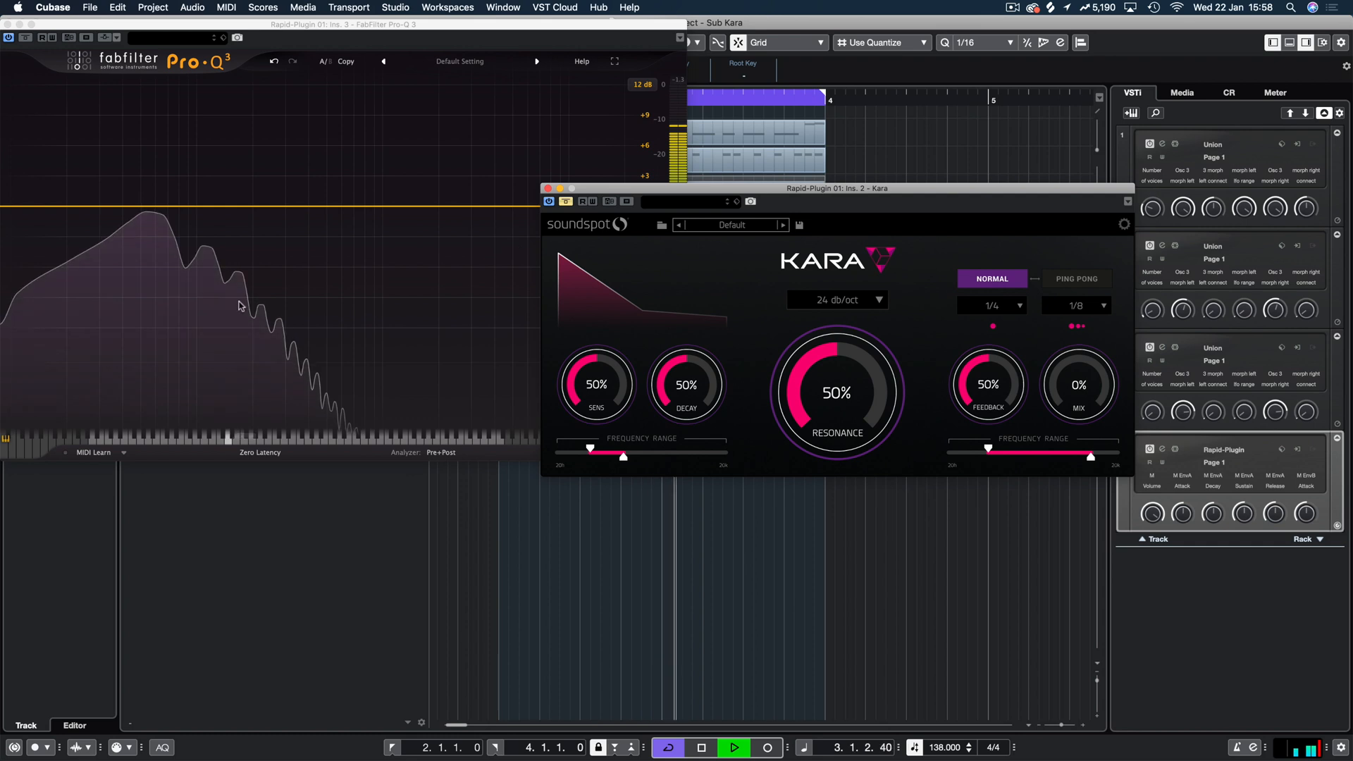
{"action": "left_click", "coordinate": [566, 202]}
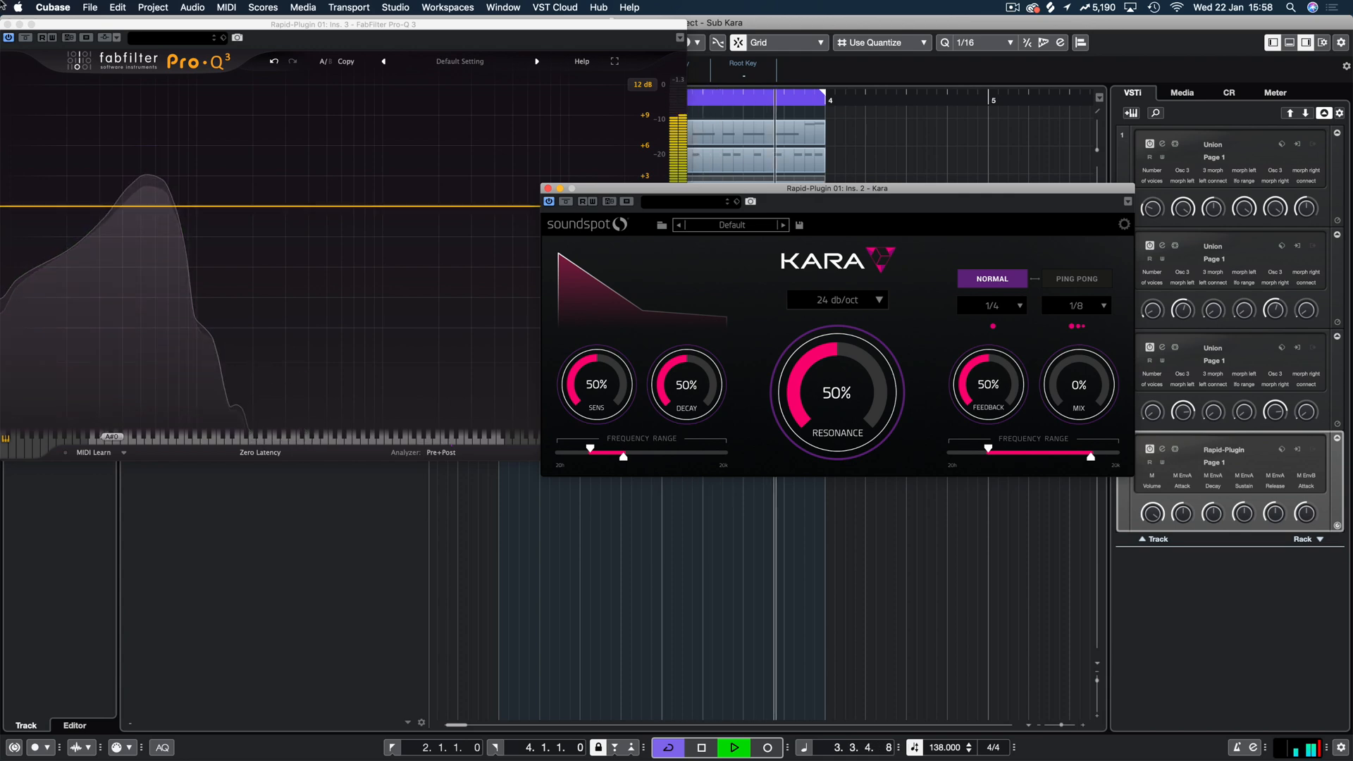
Close Pro-Q 3 and set the Rapid-Plugin 01 channel's pre Gain to -12.0 dB in the MixConsole
{"action": "left_click", "coordinate": [7, 24]}
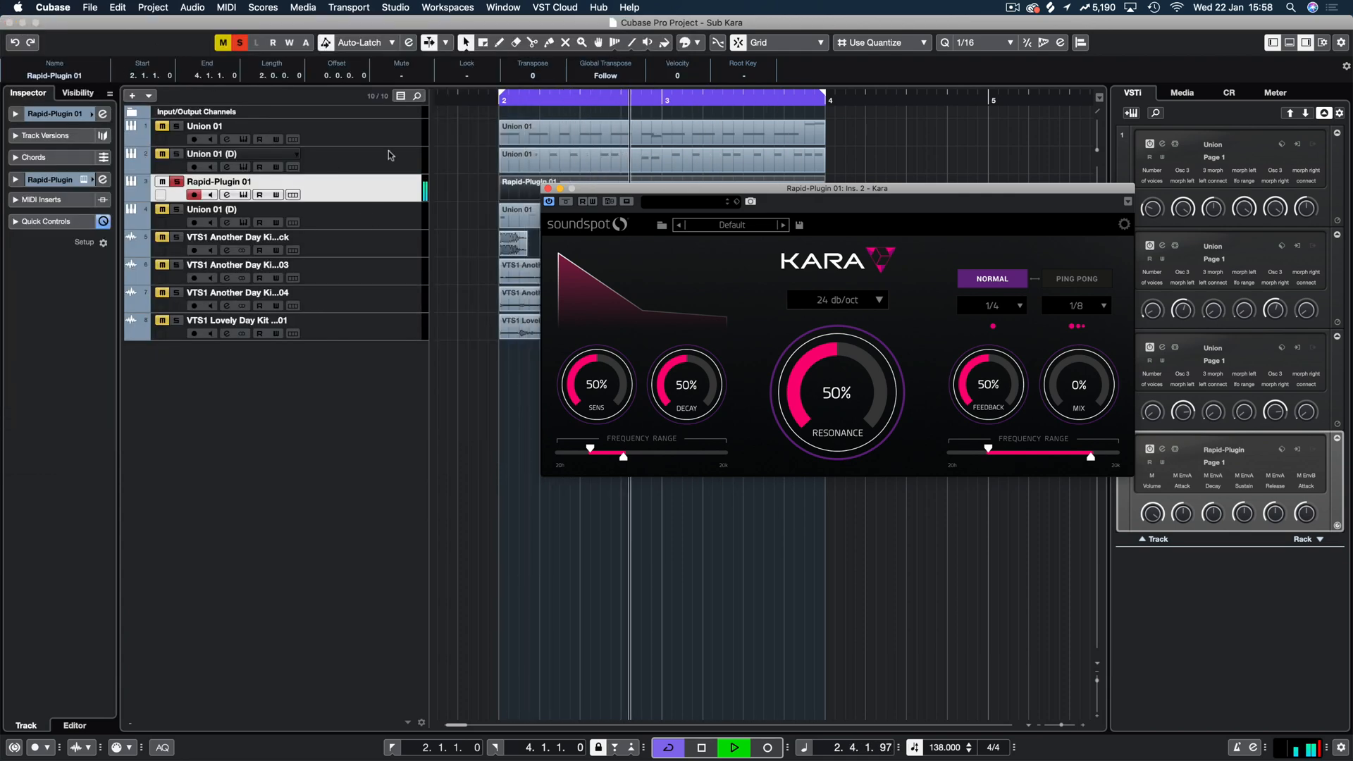
{"action": "key", "text": "F3"}
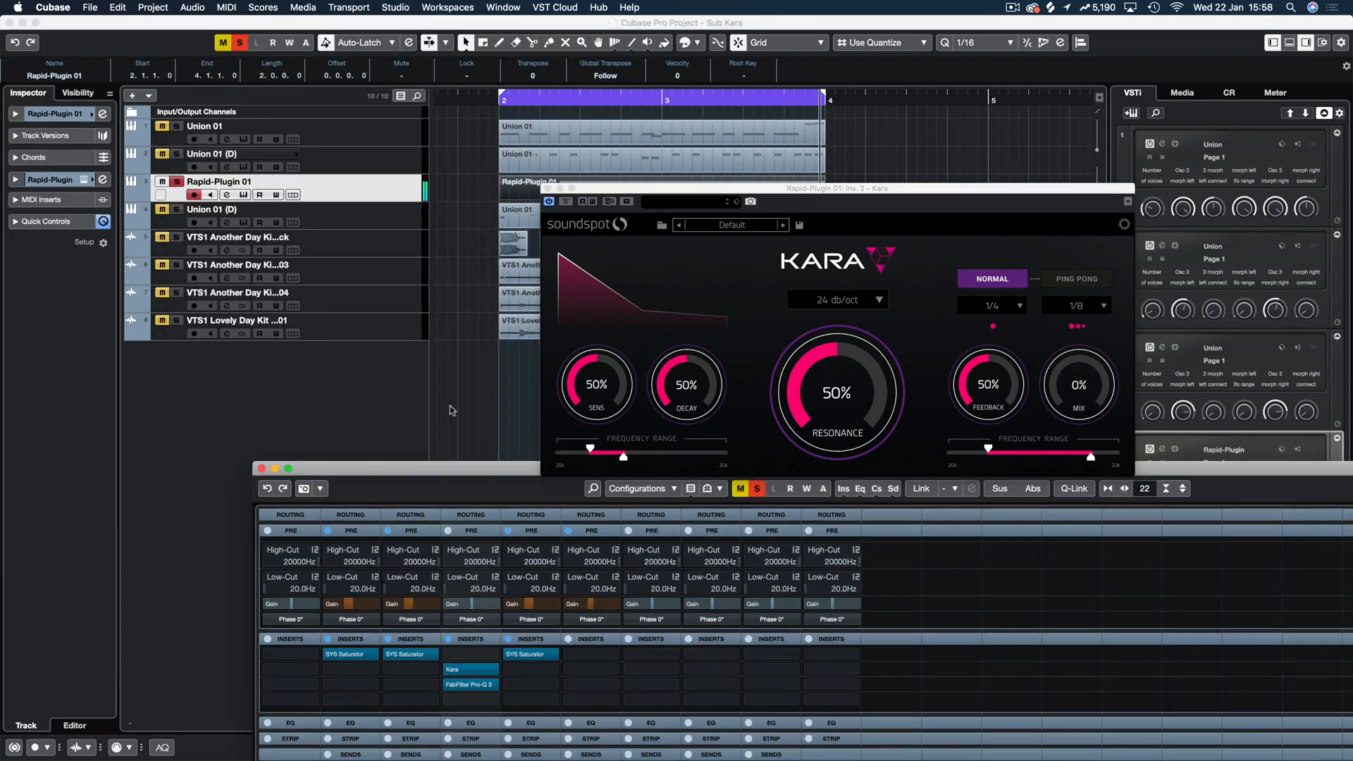
{"action": "double_click", "coordinate": [523, 491]}
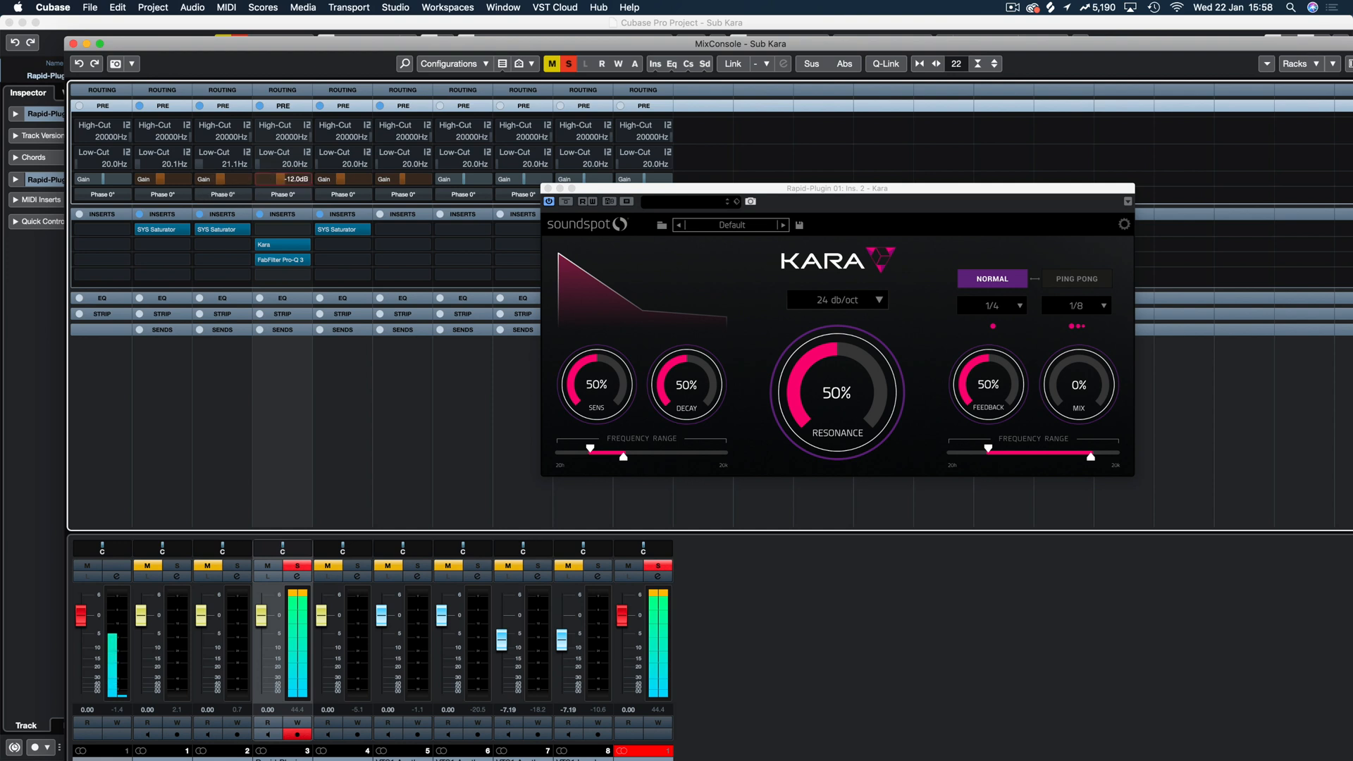
{"action": "left_click", "coordinate": [72, 44]}
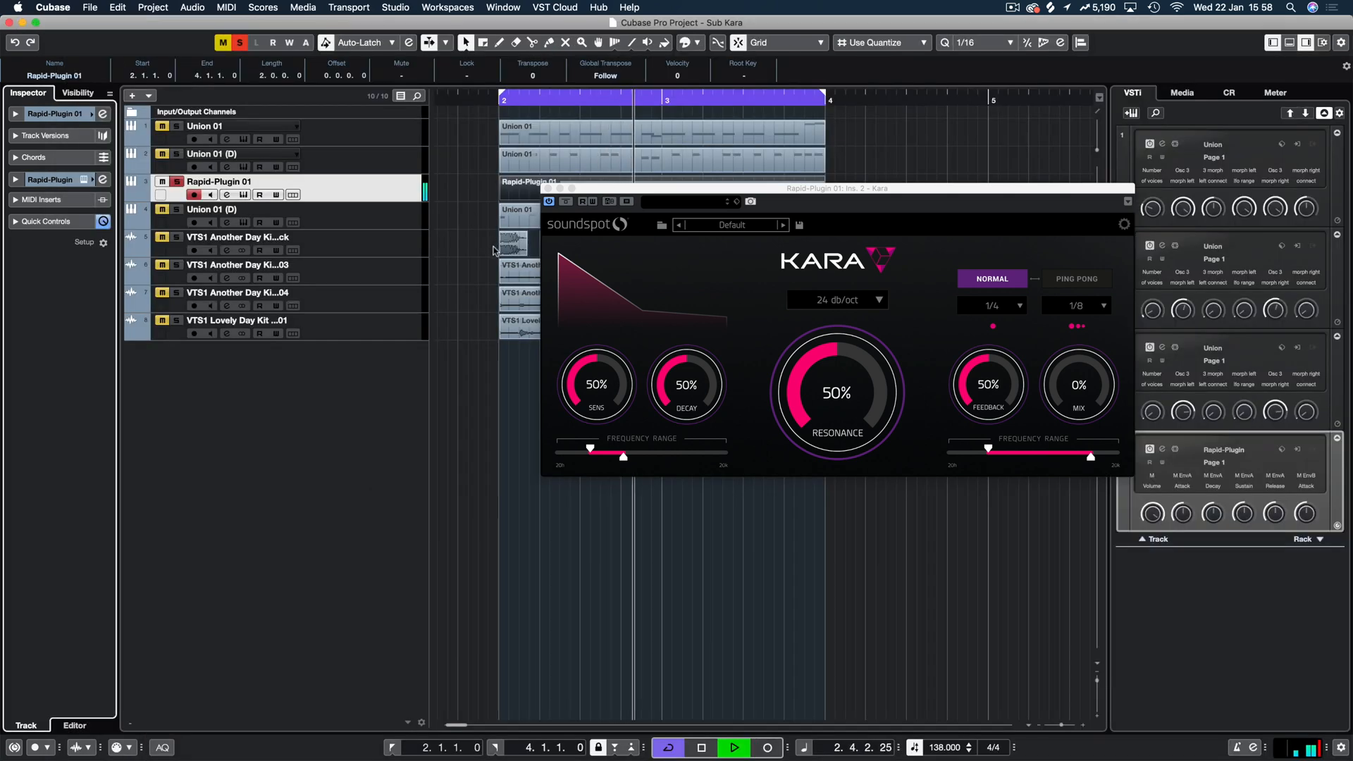
Solo the Union 01 (D) track below Rapid-Plugin 01 and the first Union 01 track, moving Kara off the arrangement
{"action": "left_click", "coordinate": [174, 210]}
{"action": "key", "text": "space"}
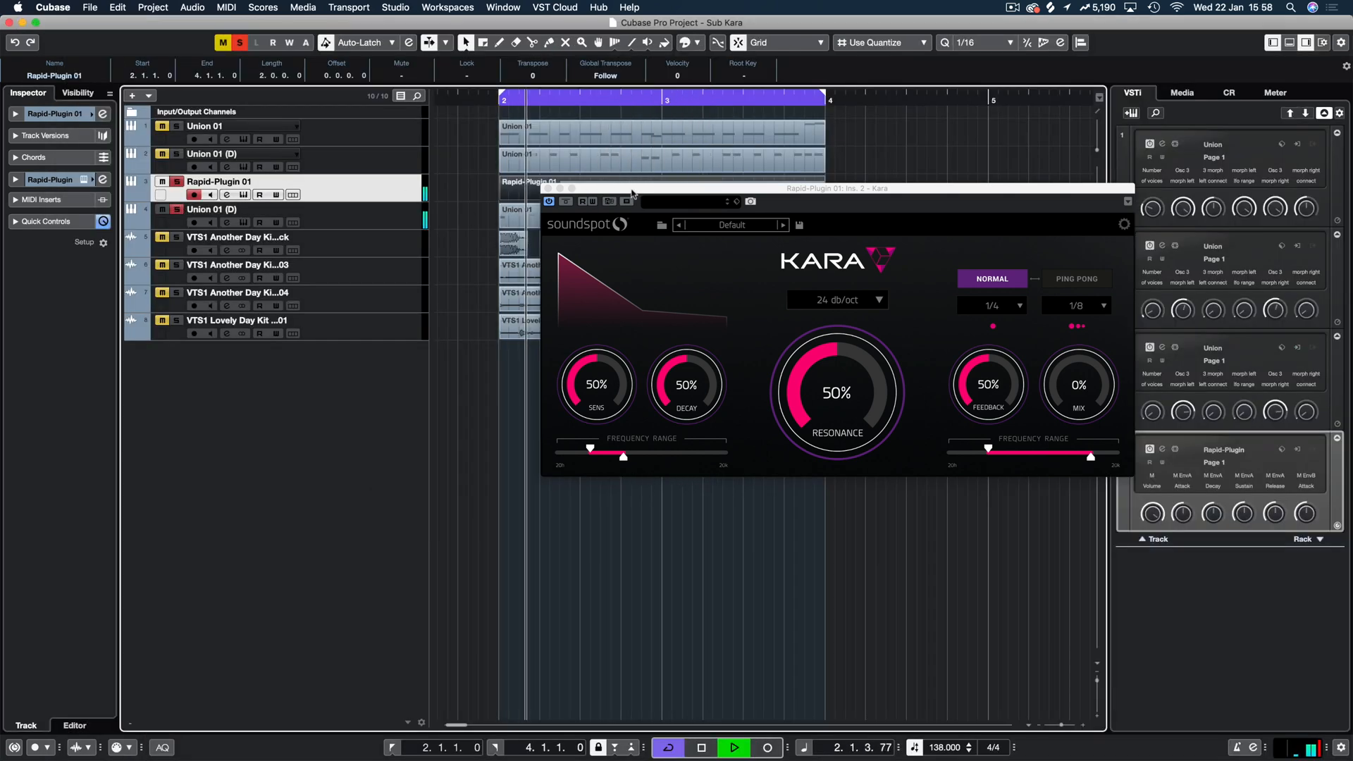
{"action": "left_click_drag", "start_coordinate": [632, 190], "coordinate": [578, 310]}
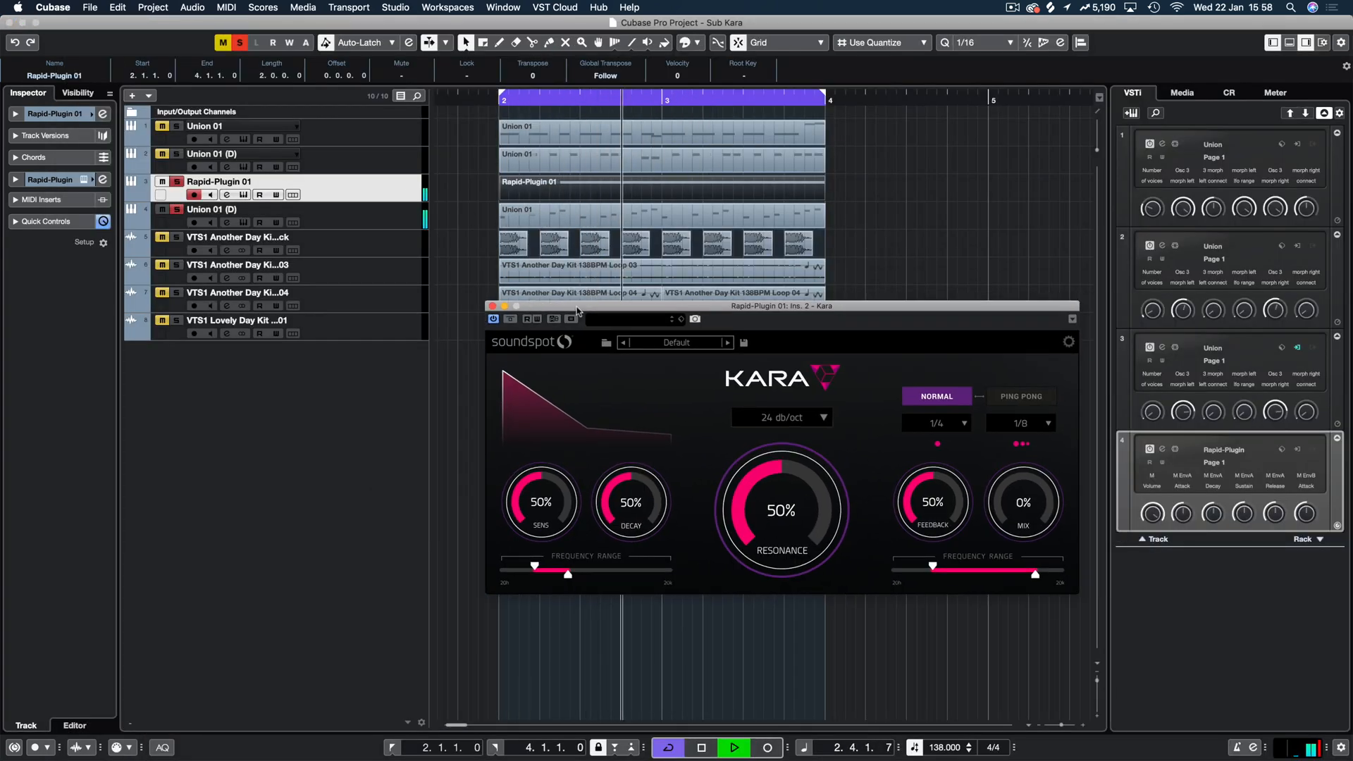
{"action": "left_click", "coordinate": [179, 127]}
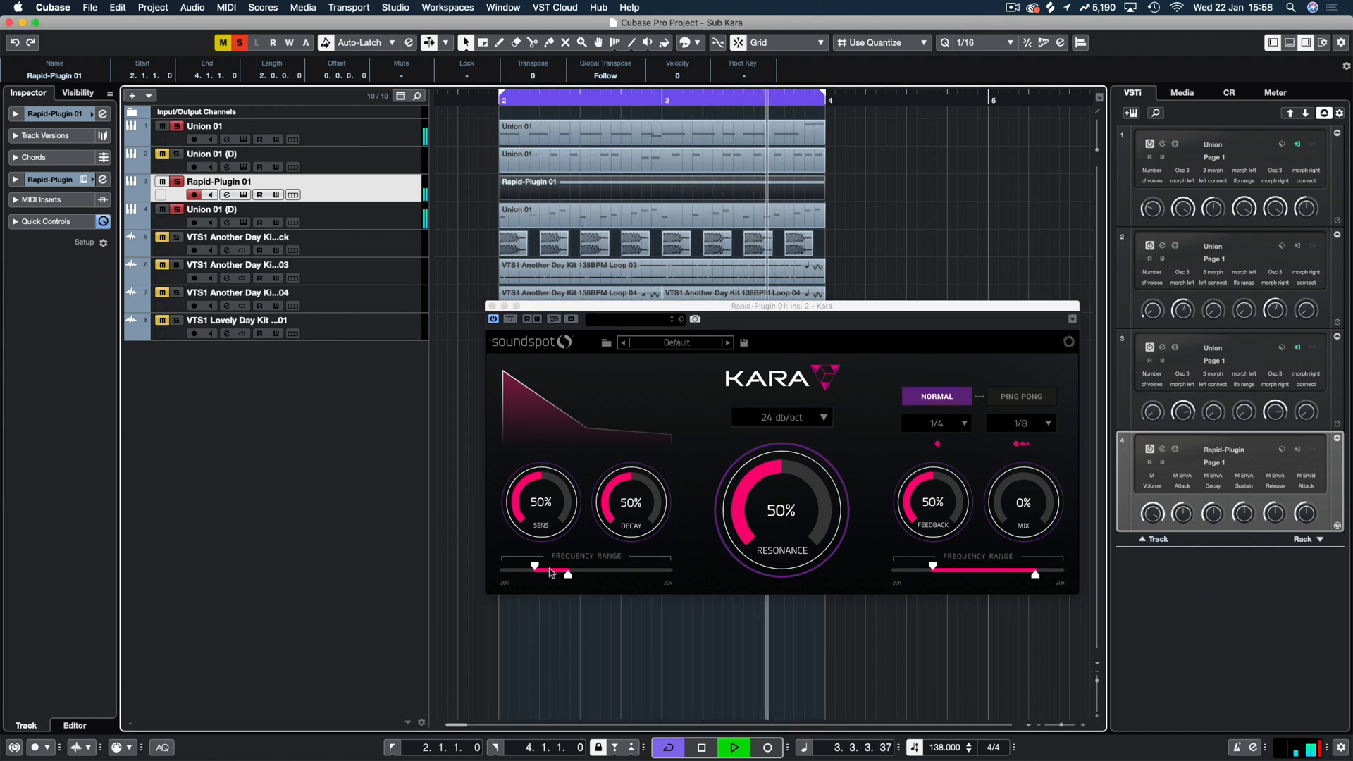
Fine-tune the lower limit of Kara's resonance frequency range against the soloed tracks and close Kara
{"action": "left_click_drag", "start_coordinate": [535, 567], "coordinate": [542, 567]}
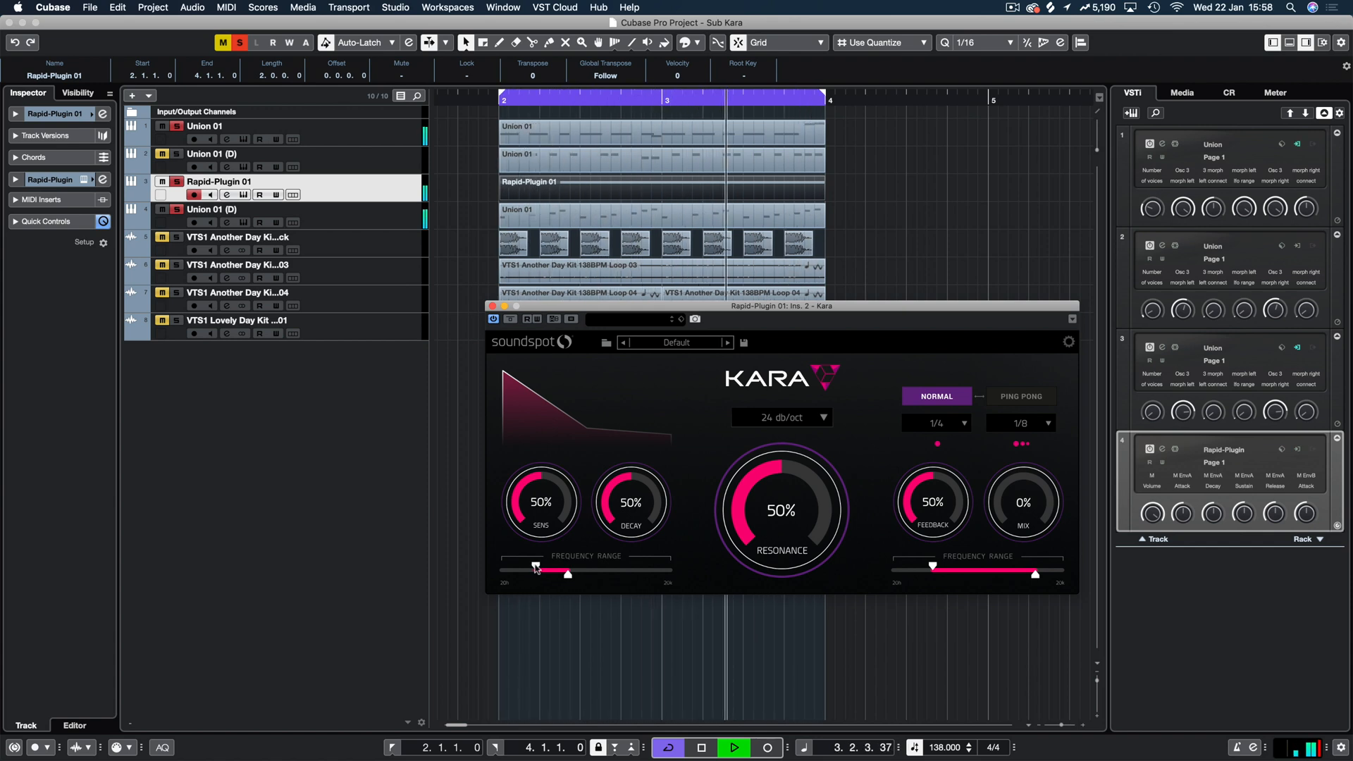
{"action": "left_click", "coordinate": [492, 306]}
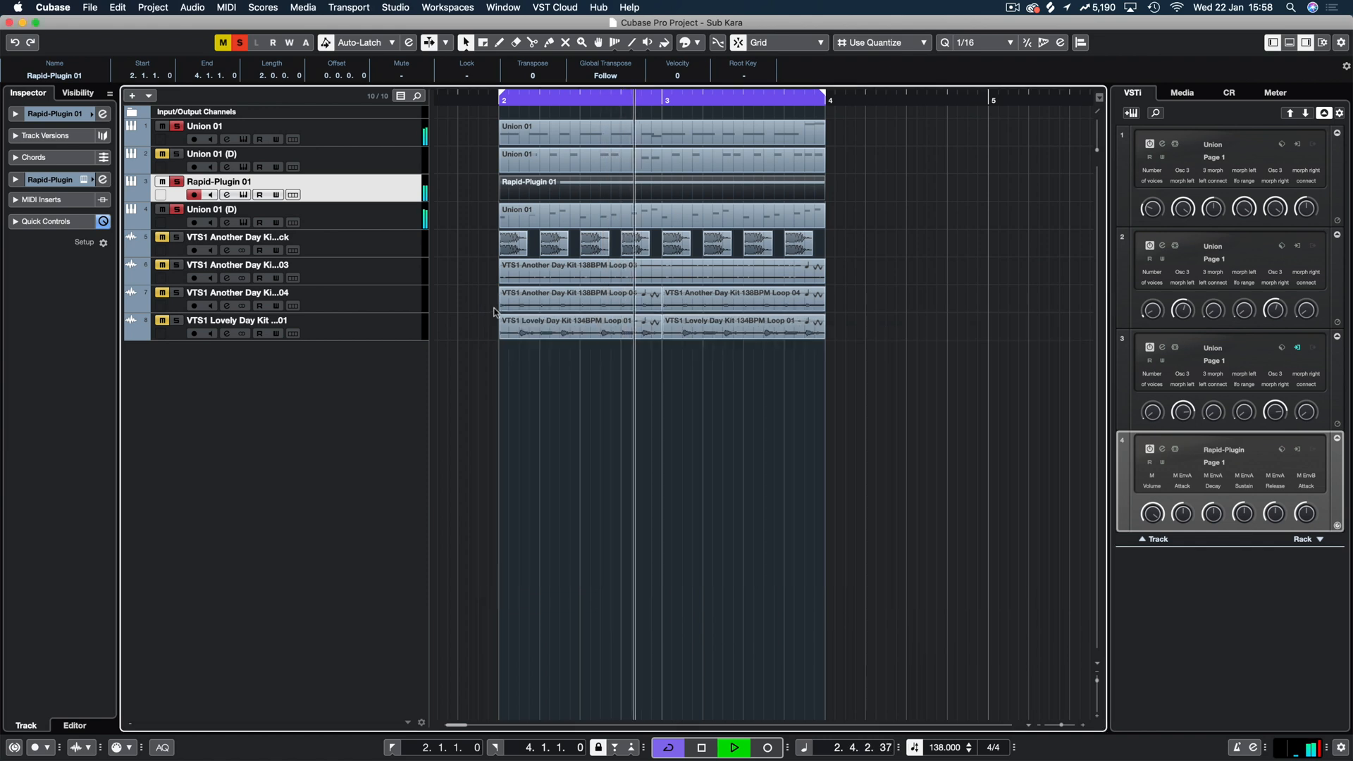
Clear all solos and mute the Union 01 (D) track directly below Rapid-Plugin 01
{"action": "left_click", "coordinate": [240, 43]}
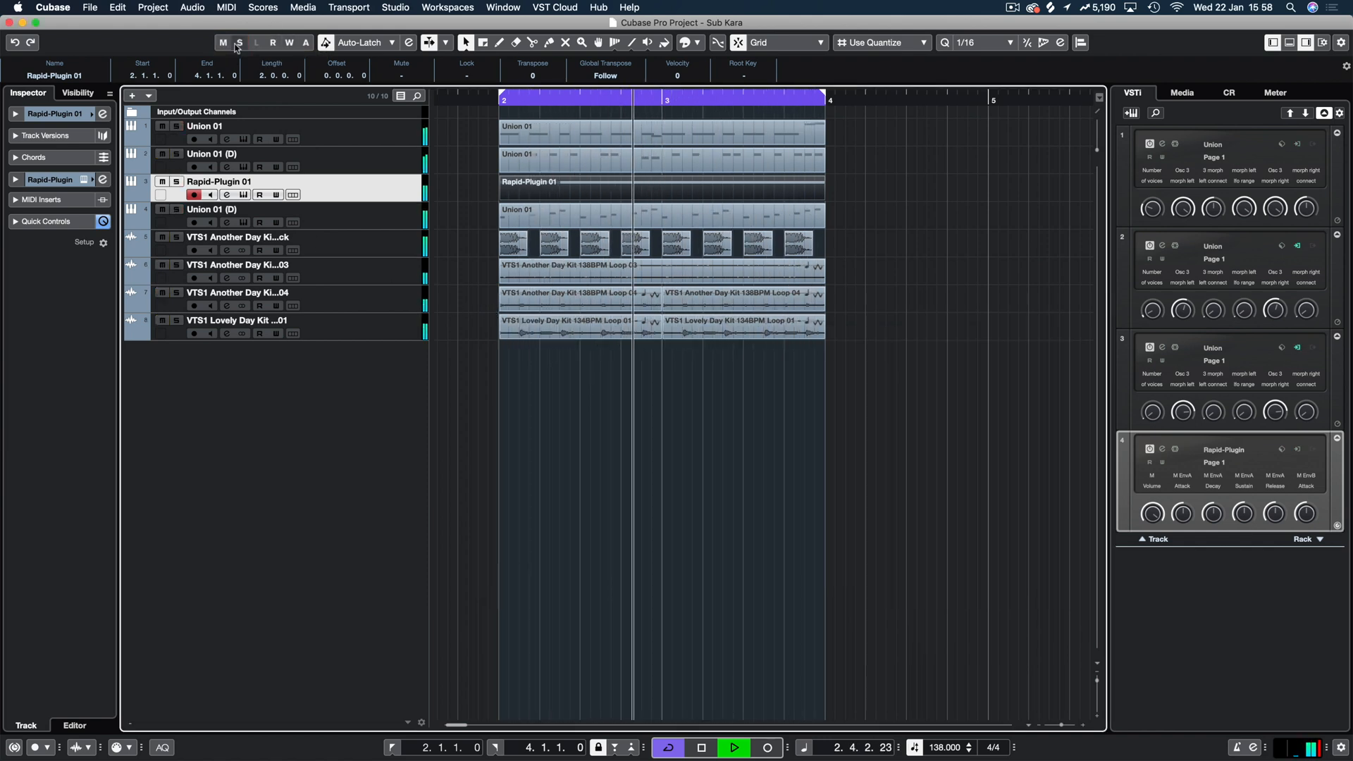
{"action": "left_click", "coordinate": [163, 209]}
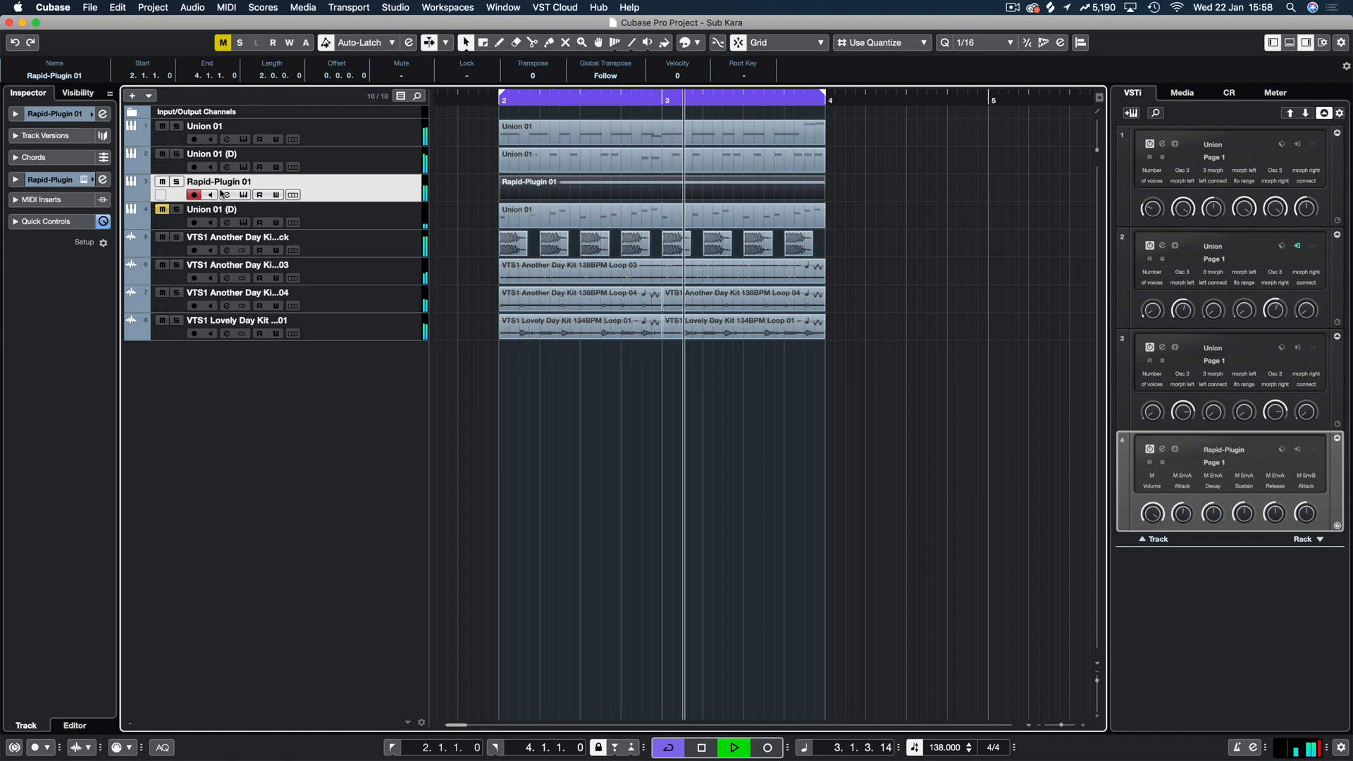
Mute Rapid-Plugin 01 briefly to compare the mix without it, and unmute it again
{"action": "left_click", "coordinate": [163, 183]}
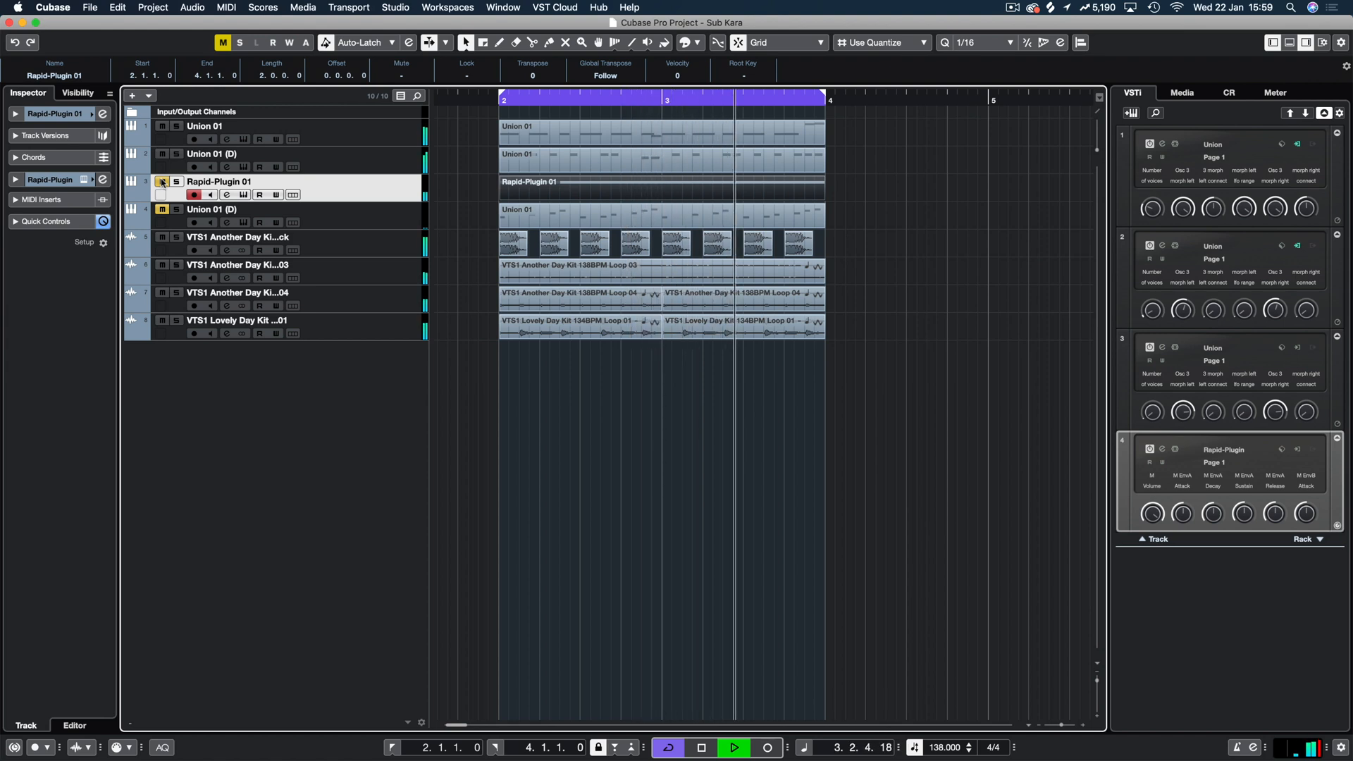
{"action": "left_click", "coordinate": [163, 182]}
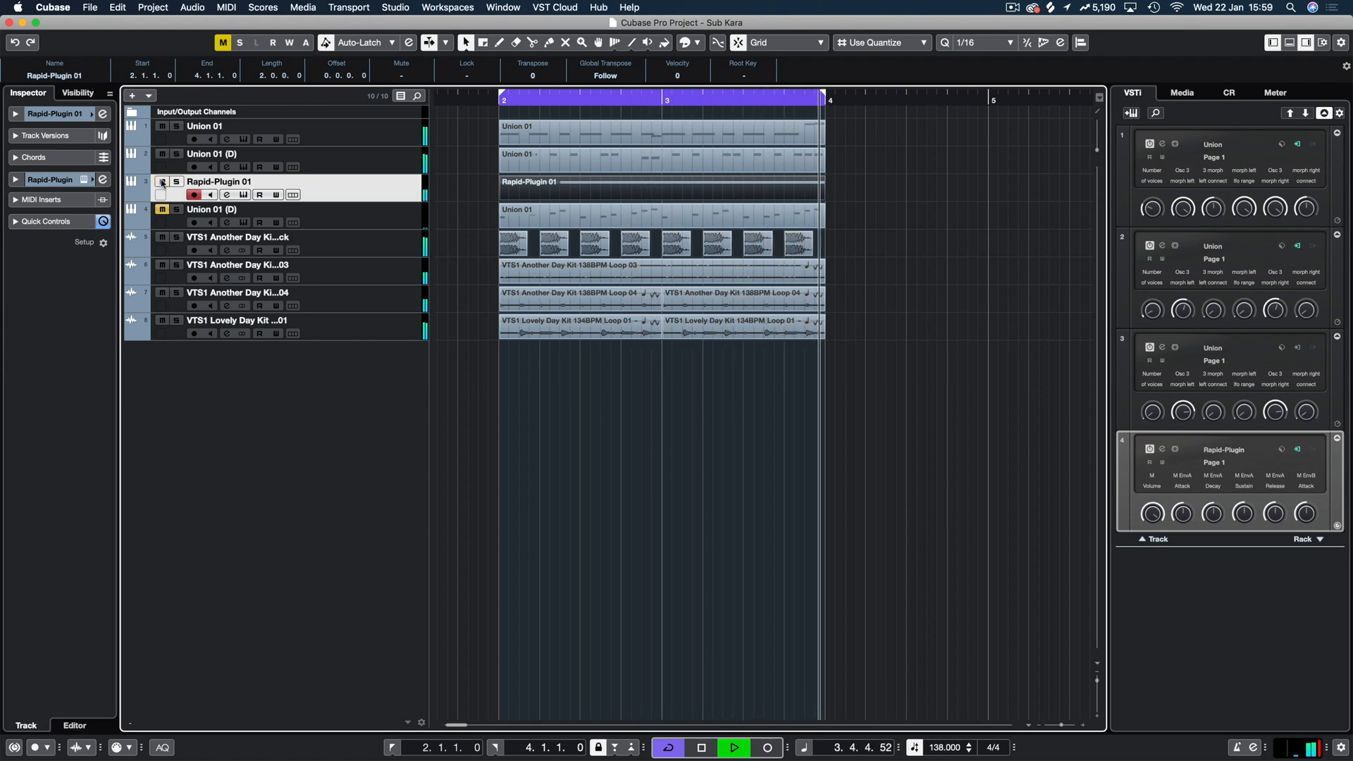
Open the Rapid instrument of Rapid-Plugin 01, load Peak 12dB as its Bass layer insert, and close the instrument
{"action": "left_click", "coordinate": [84, 180]}
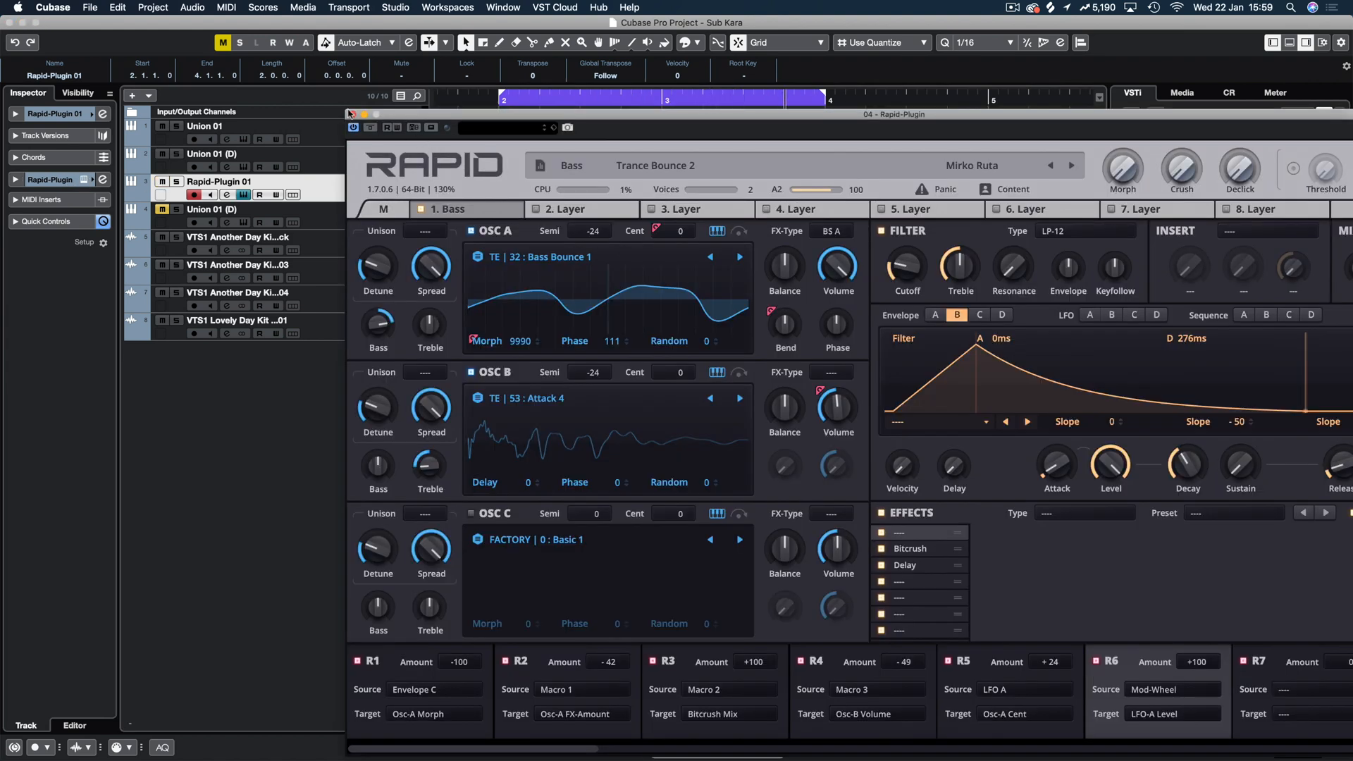
{"action": "left_click_drag", "start_coordinate": [411, 119], "coordinate": [223, 62]}
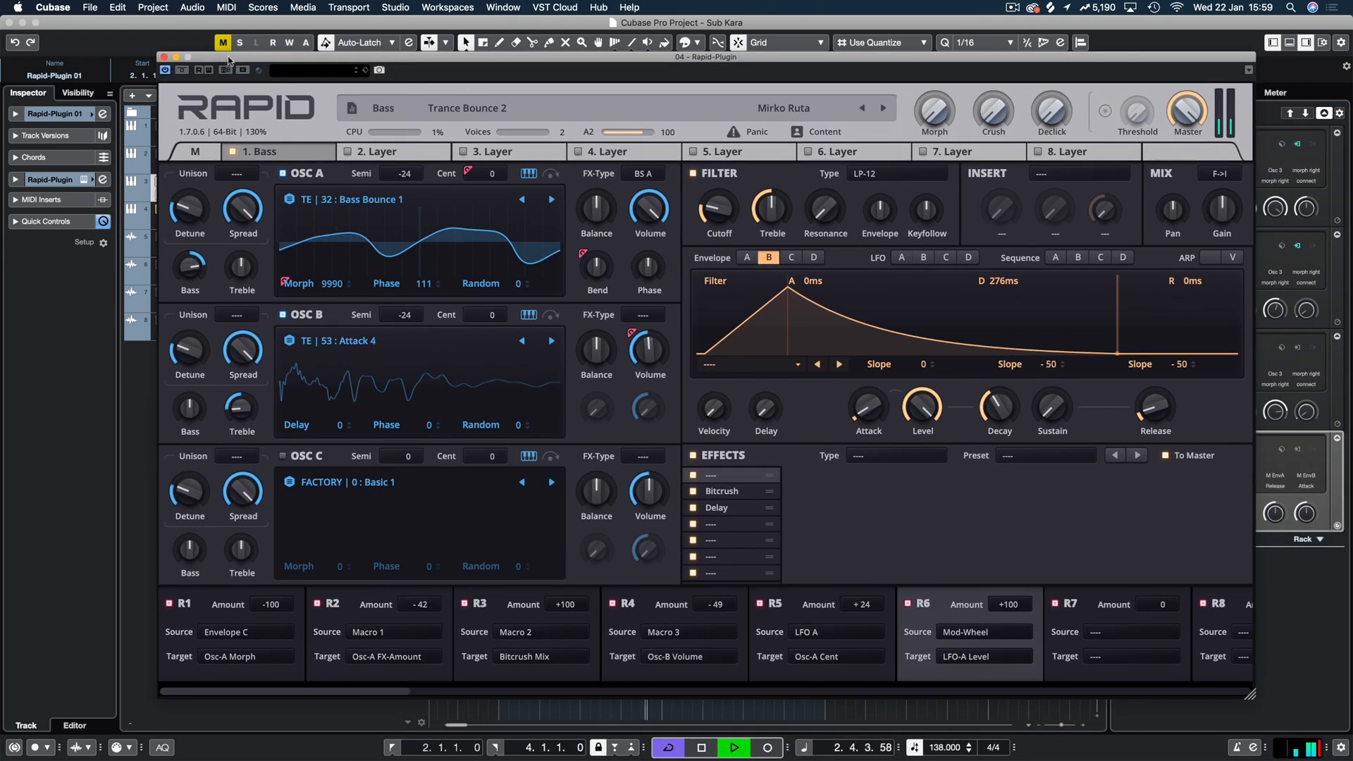
{"action": "left_click", "coordinate": [1071, 175]}
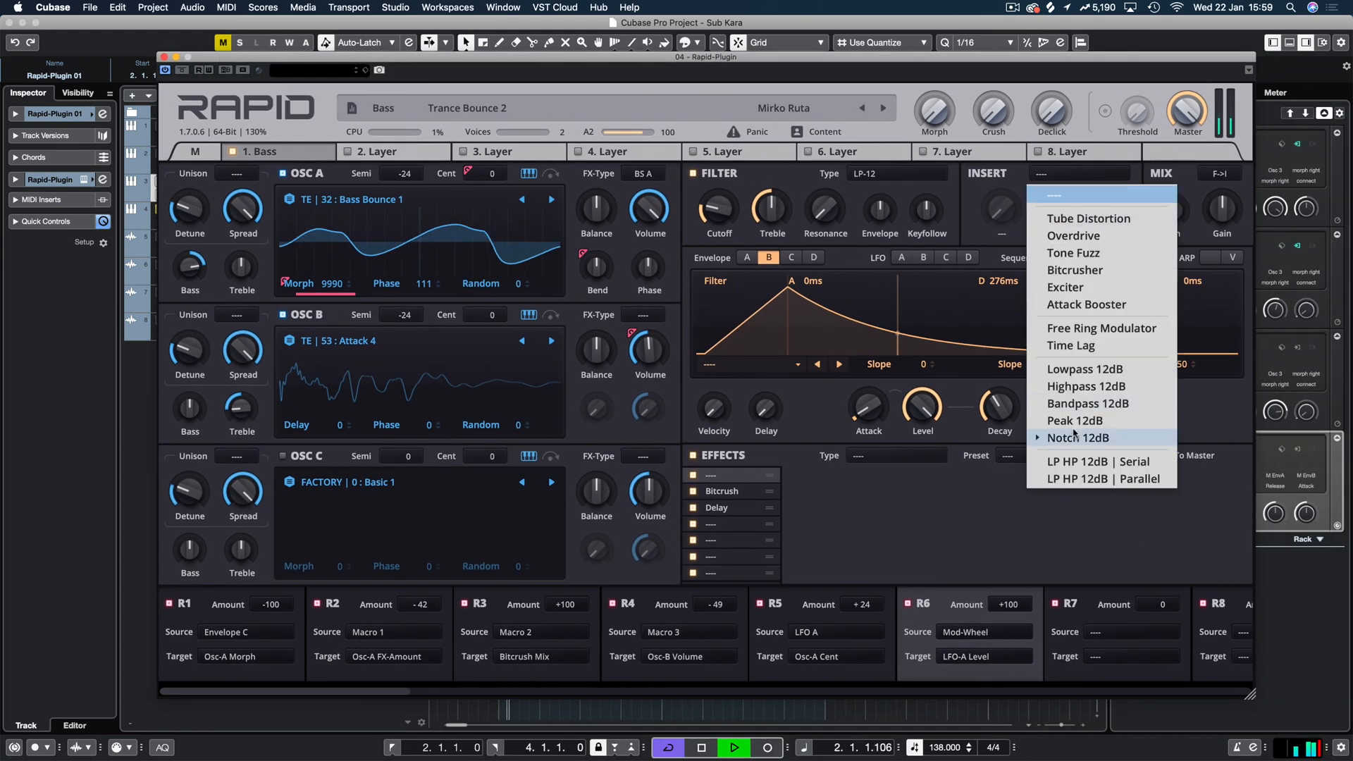
{"action": "left_click", "coordinate": [1057, 420]}
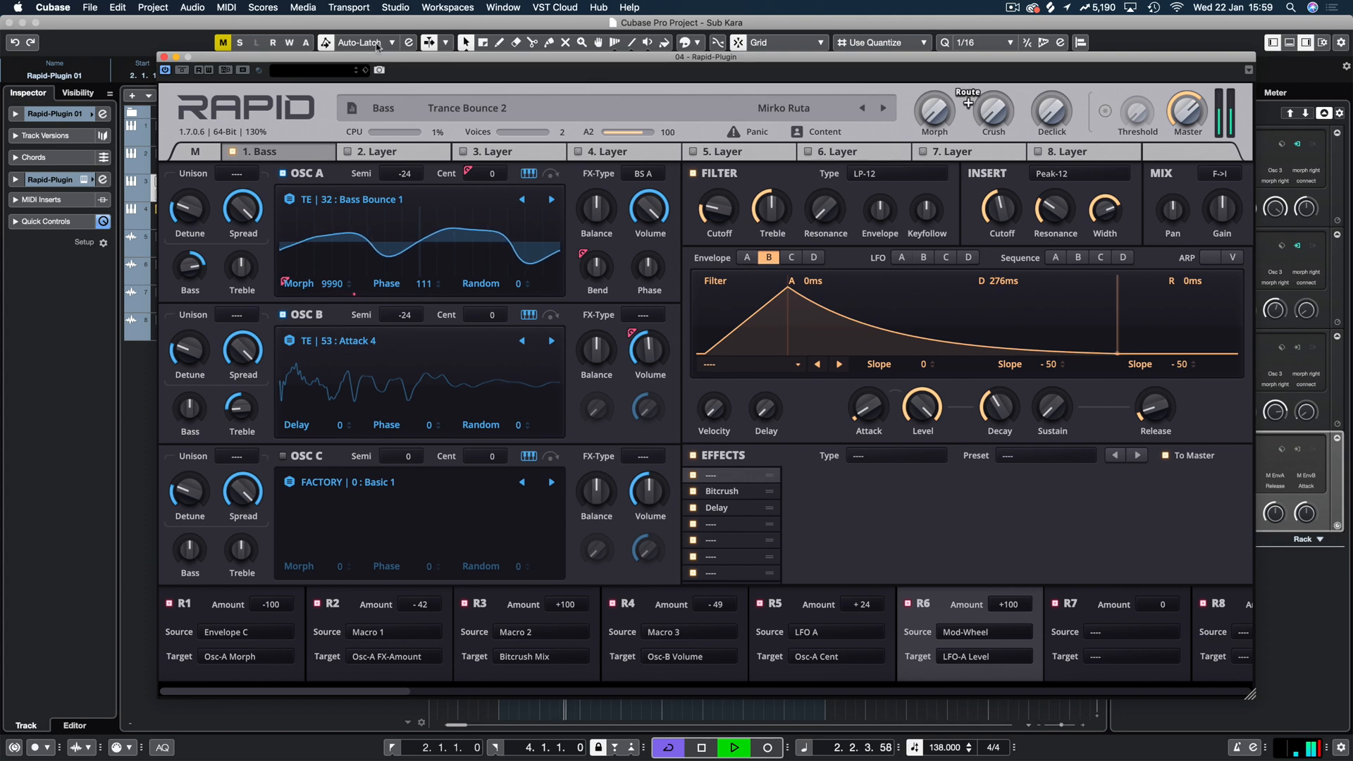
{"action": "left_click", "coordinate": [164, 57]}
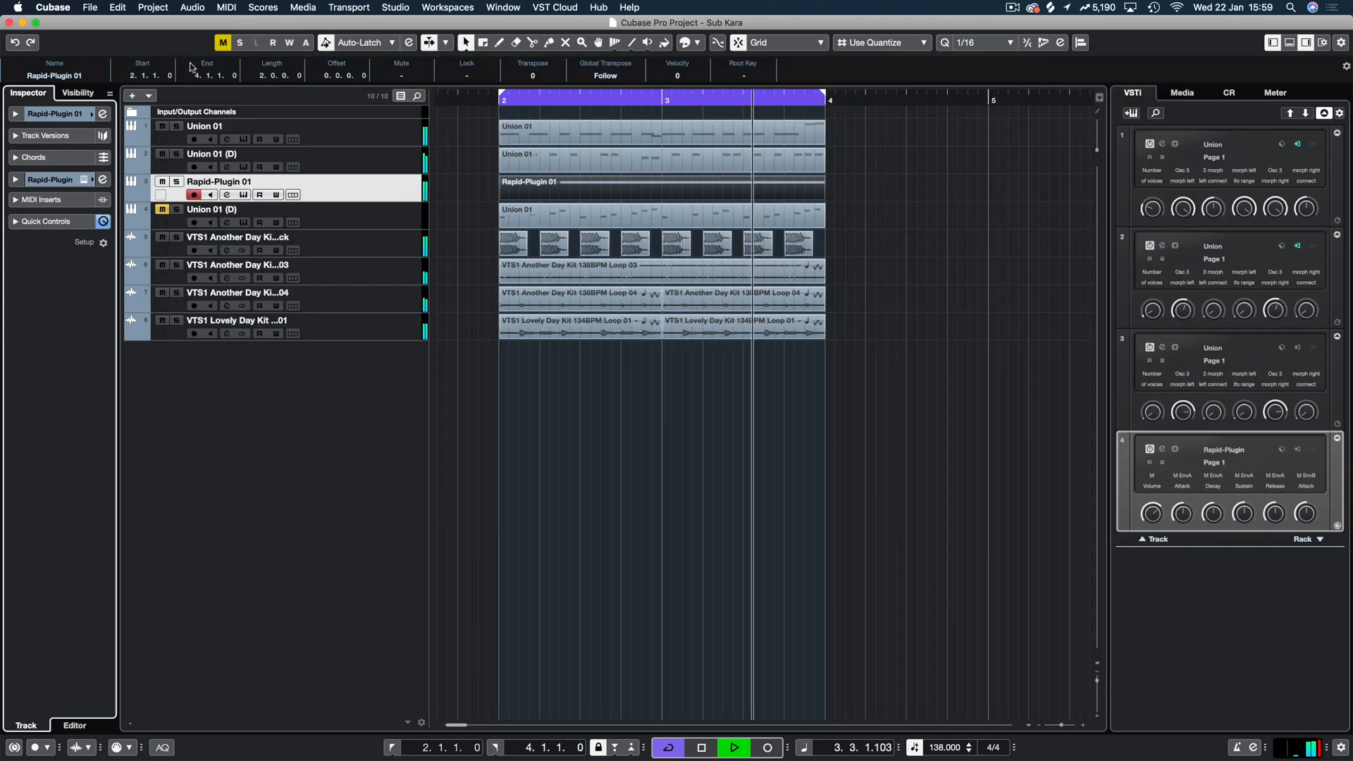
Add Evade as an insert after FabFilter Pro-Q 3 on the Rapid-Plugin 01 mixer channel
{"action": "key", "text": "F3"}
{"action": "left_click", "coordinate": [344, 275]}
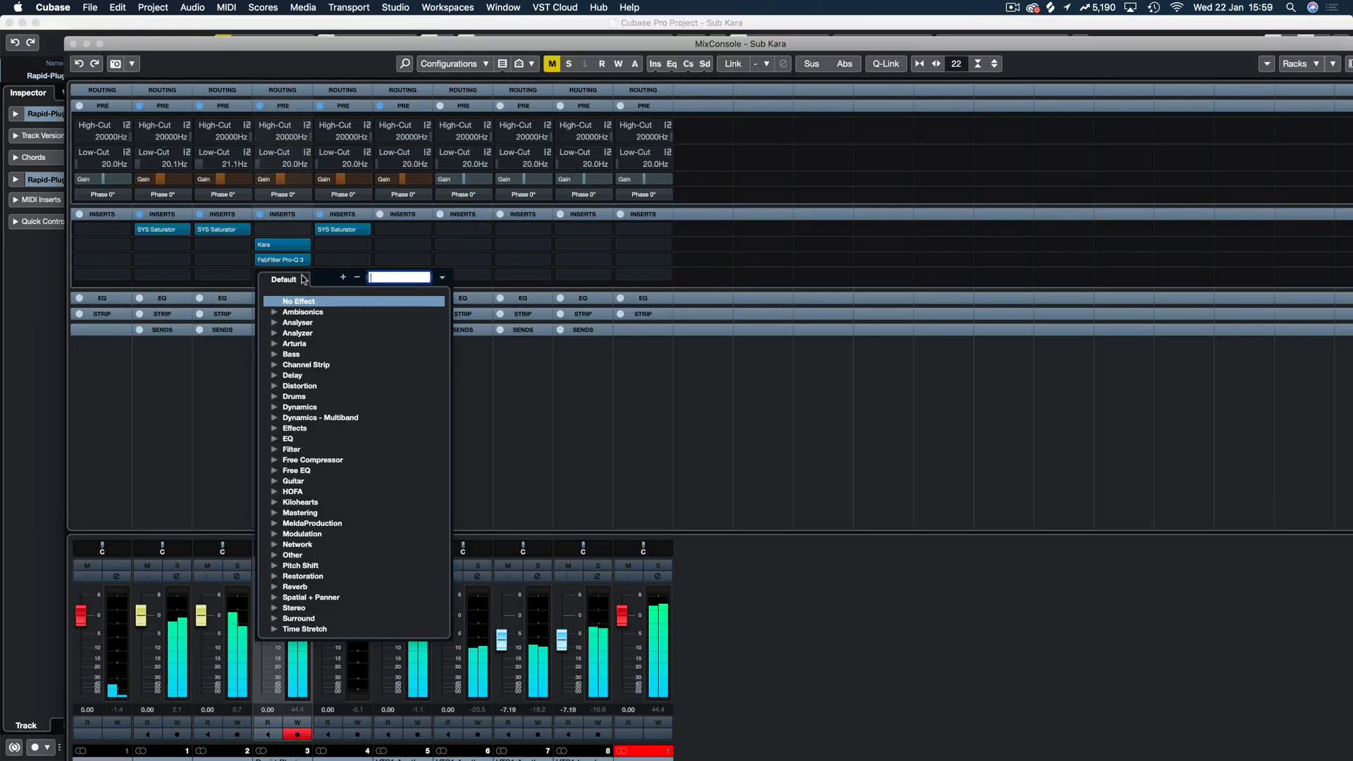
{"action": "type", "text": "evade"}
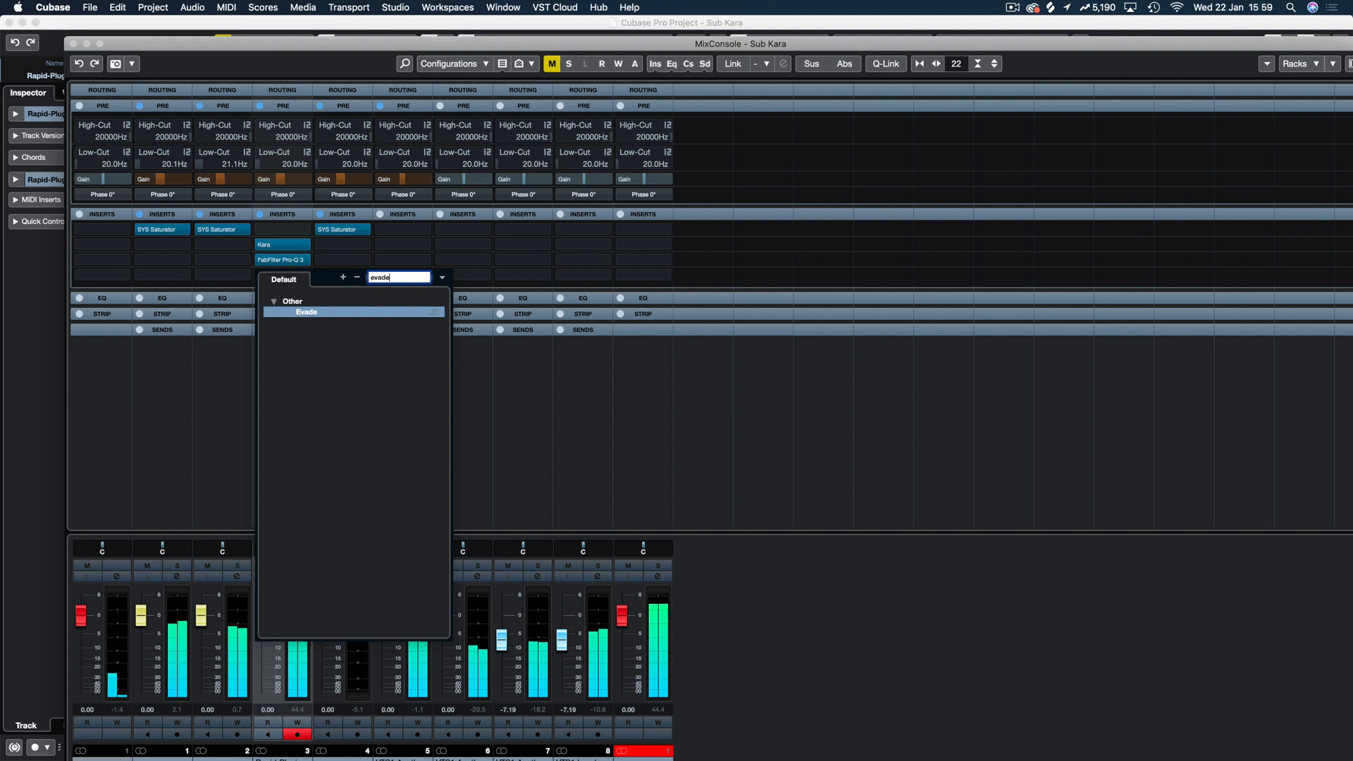
{"action": "left_click", "coordinate": [303, 311]}
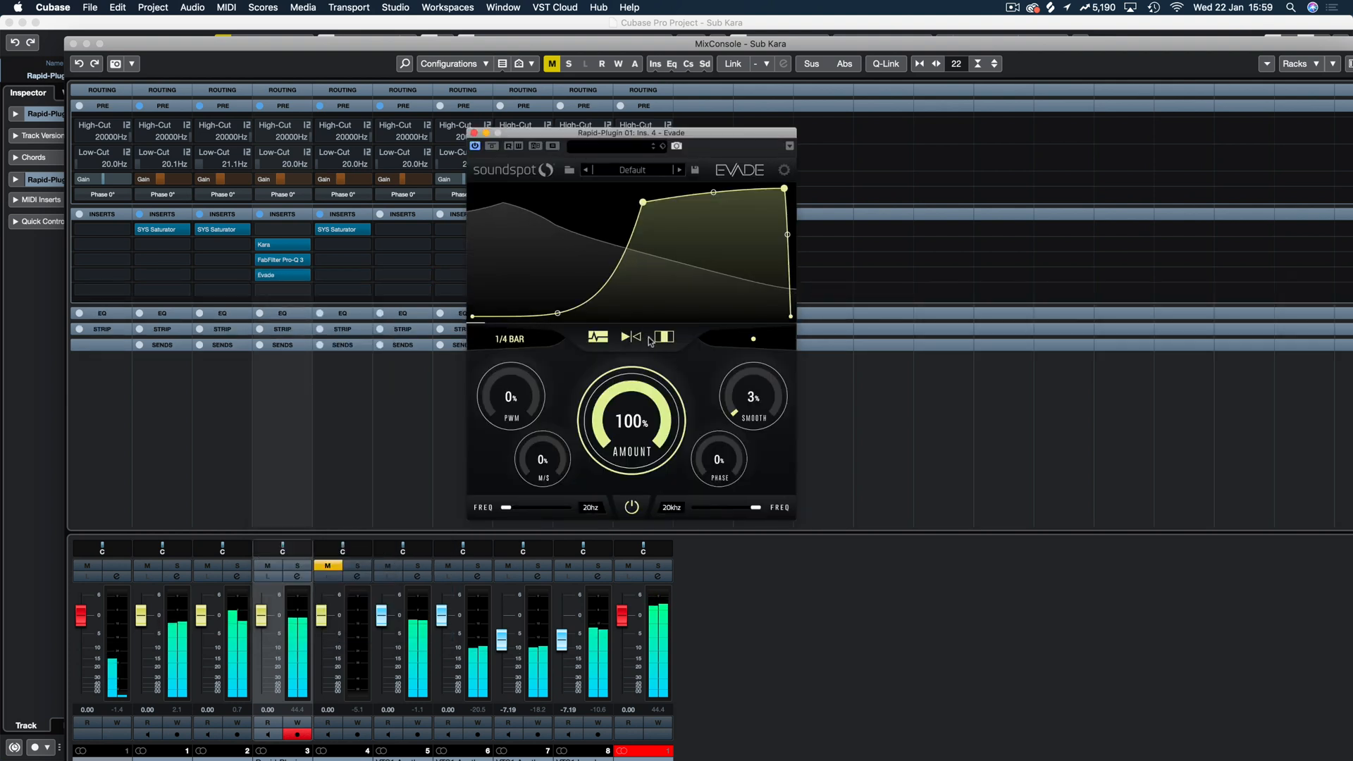
Reduce Evade's amount, pull the upper-left point of its volume curve down and slightly earlier, and close the plug-in
{"action": "left_click_drag", "start_coordinate": [623, 423], "coordinate": [620, 480]}
{"action": "left_click_drag", "start_coordinate": [643, 202], "coordinate": [621, 252]}
{"action": "left_click", "coordinate": [475, 132]}
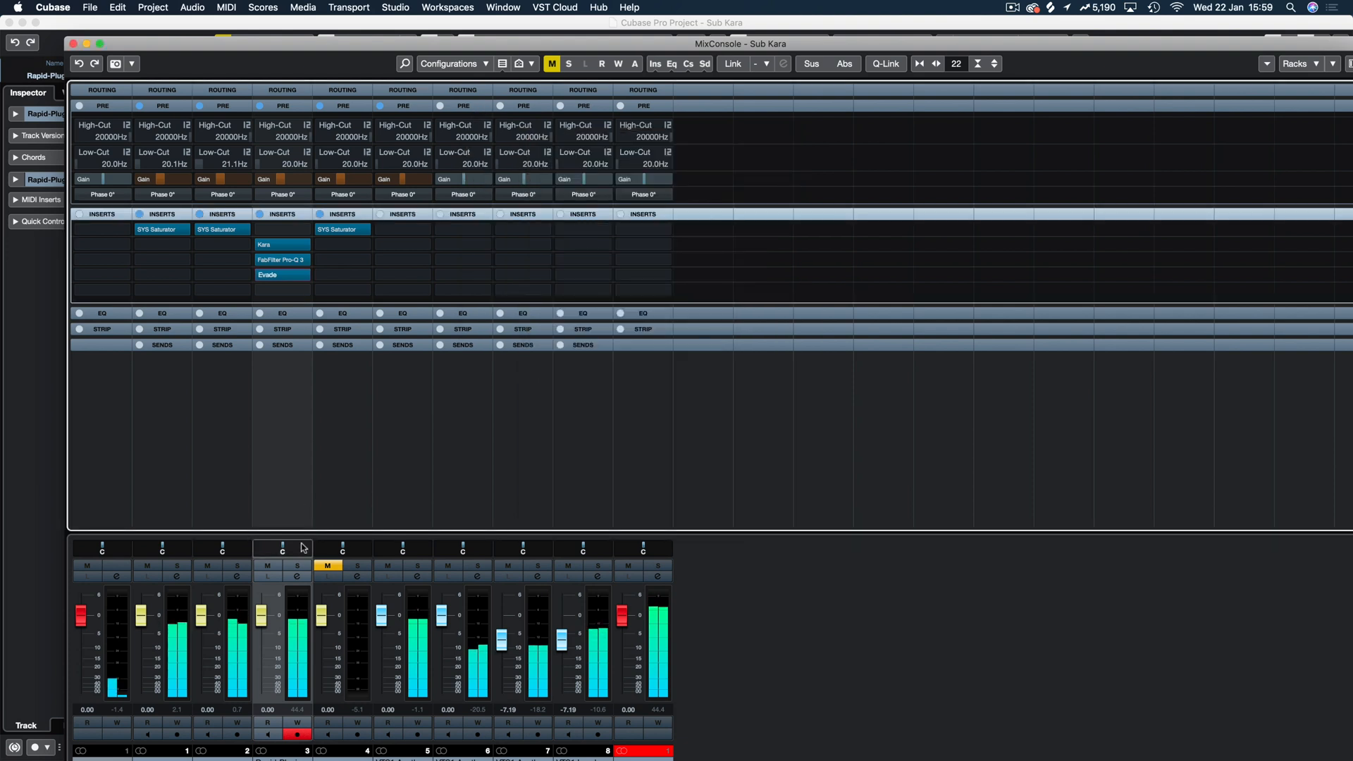
Solo the Rapid-Plugin 01 channel briefly to hear it alone, clear the solo, and close the mixer
{"action": "left_click", "coordinate": [296, 566]}
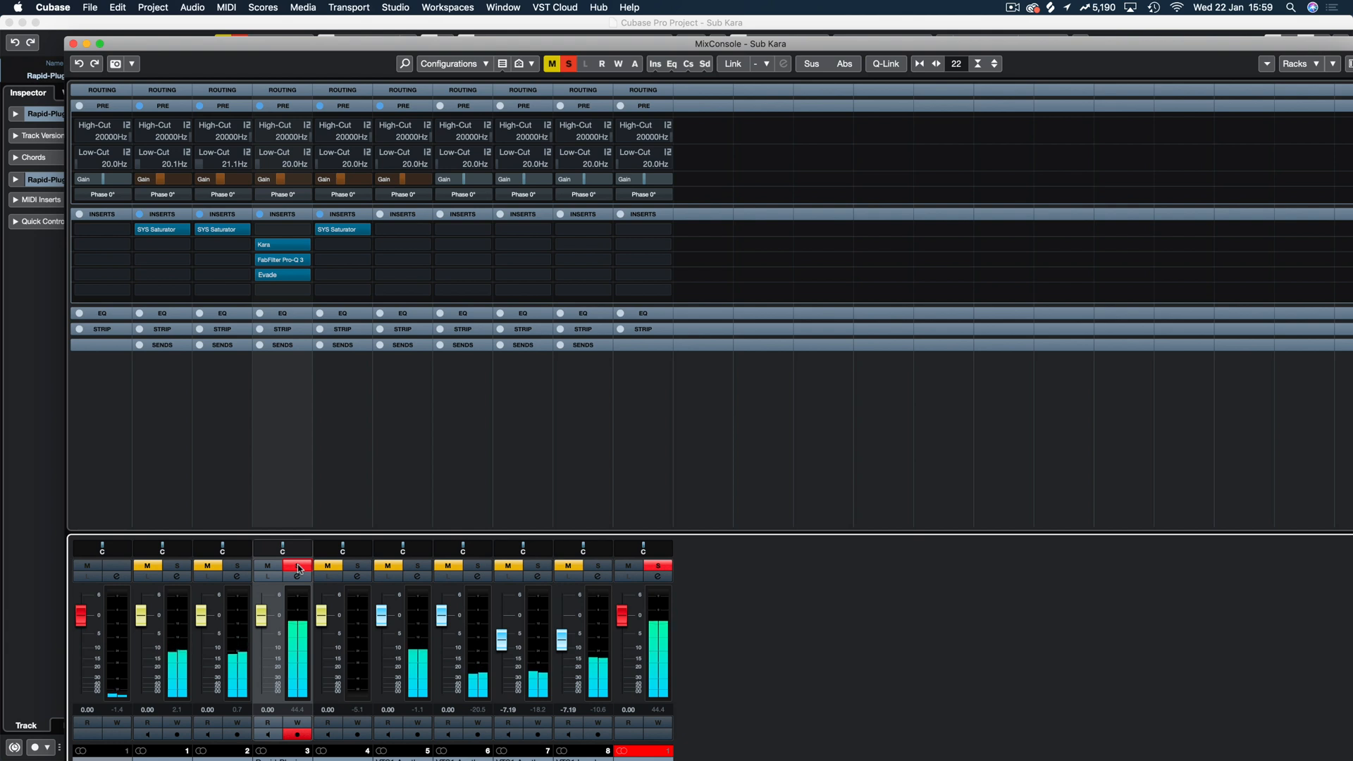
{"action": "left_click", "coordinate": [298, 567]}
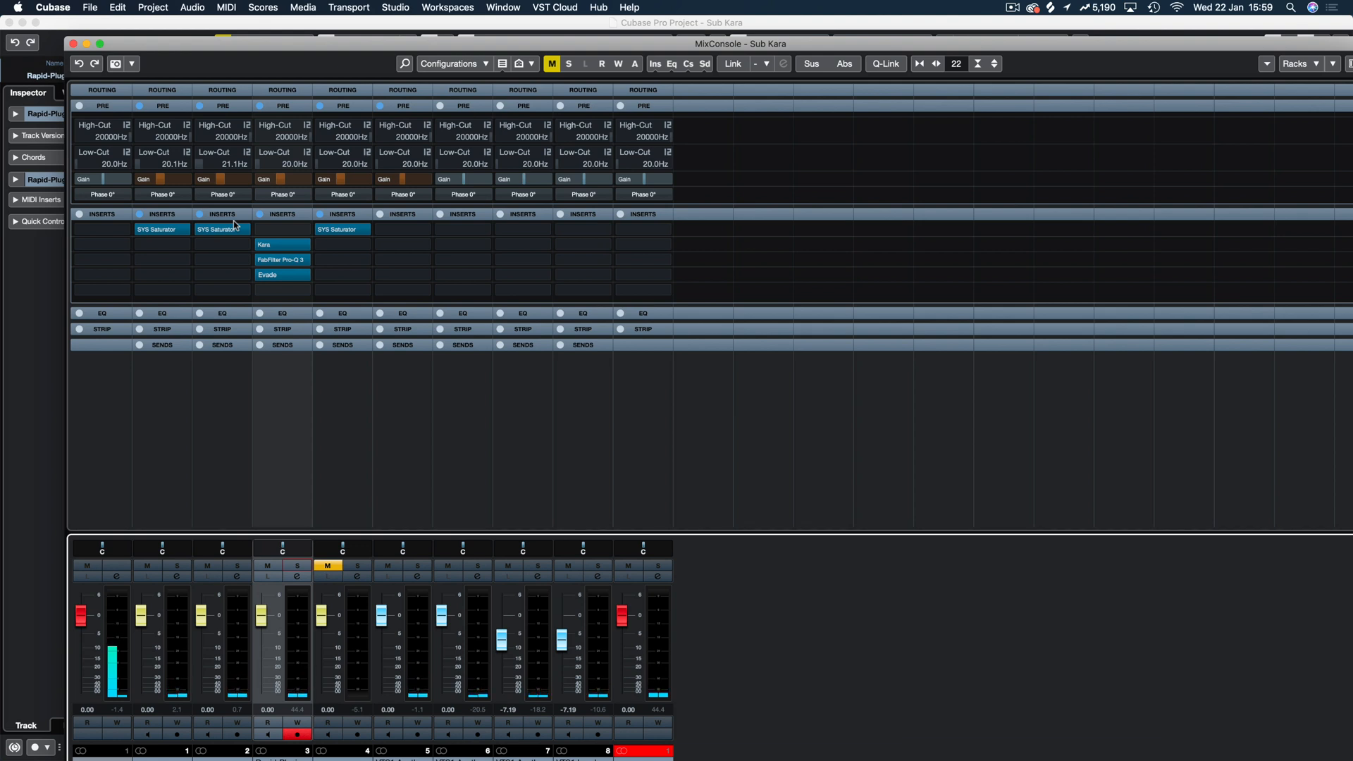
{"action": "left_click", "coordinate": [73, 43]}
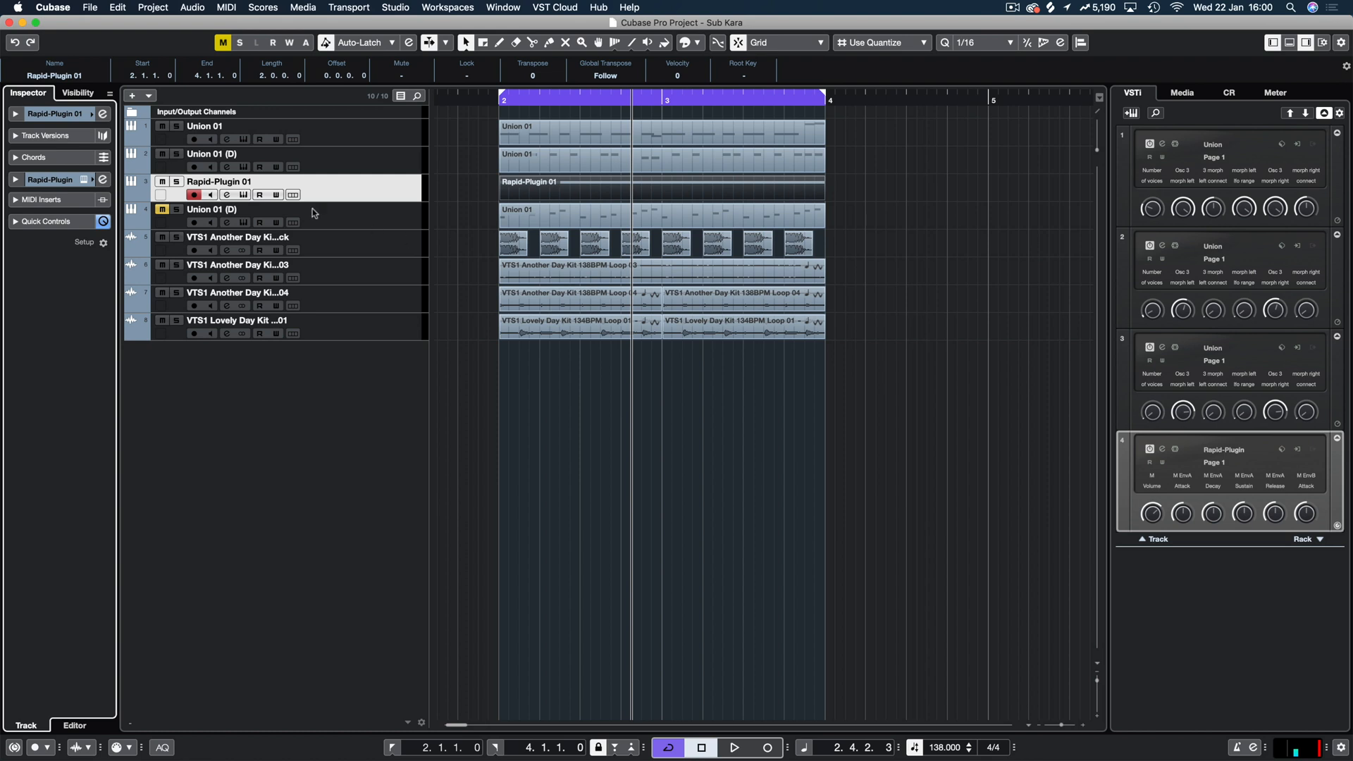
Open the Rapid instrument of Rapid-Plugin 01, examine the Bass layer's volume envelope A, and close the instrument
{"action": "left_click", "coordinate": [85, 181]}
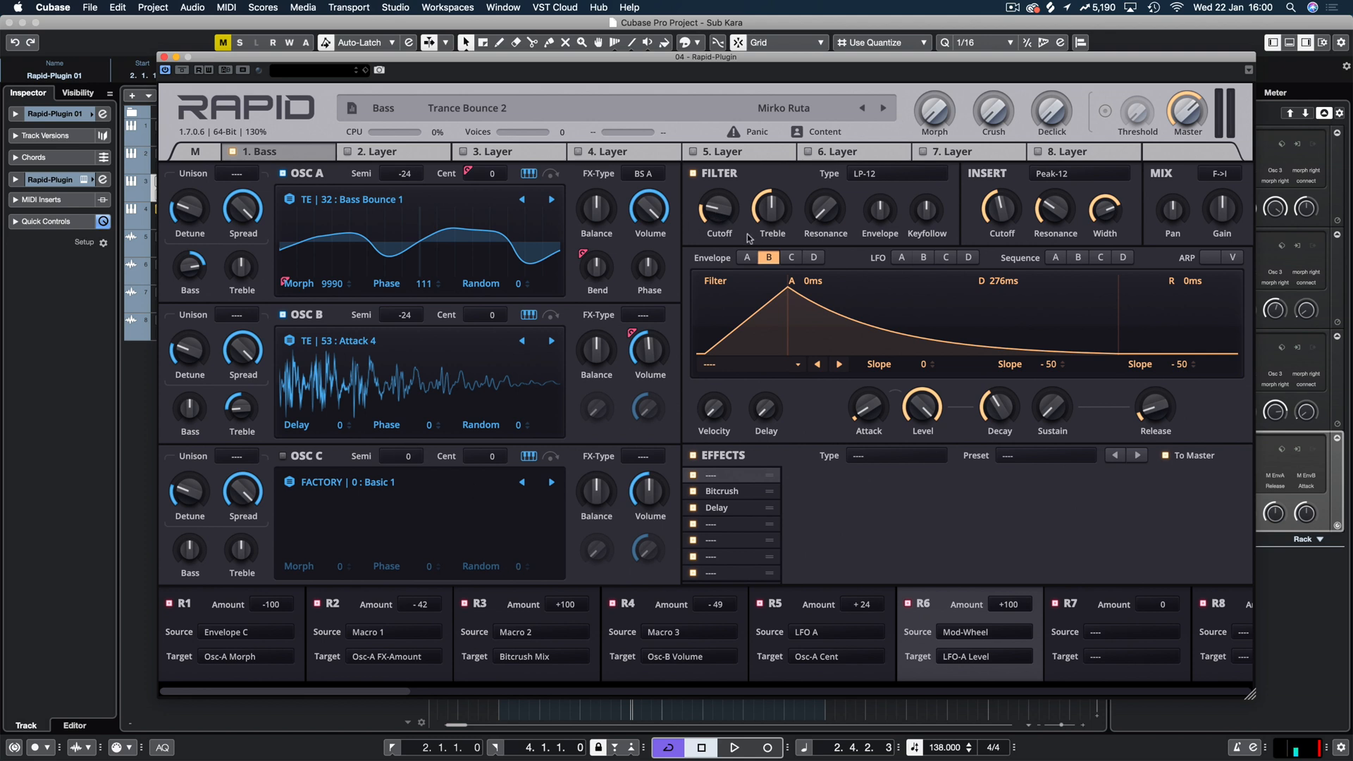
{"action": "left_click", "coordinate": [747, 257]}
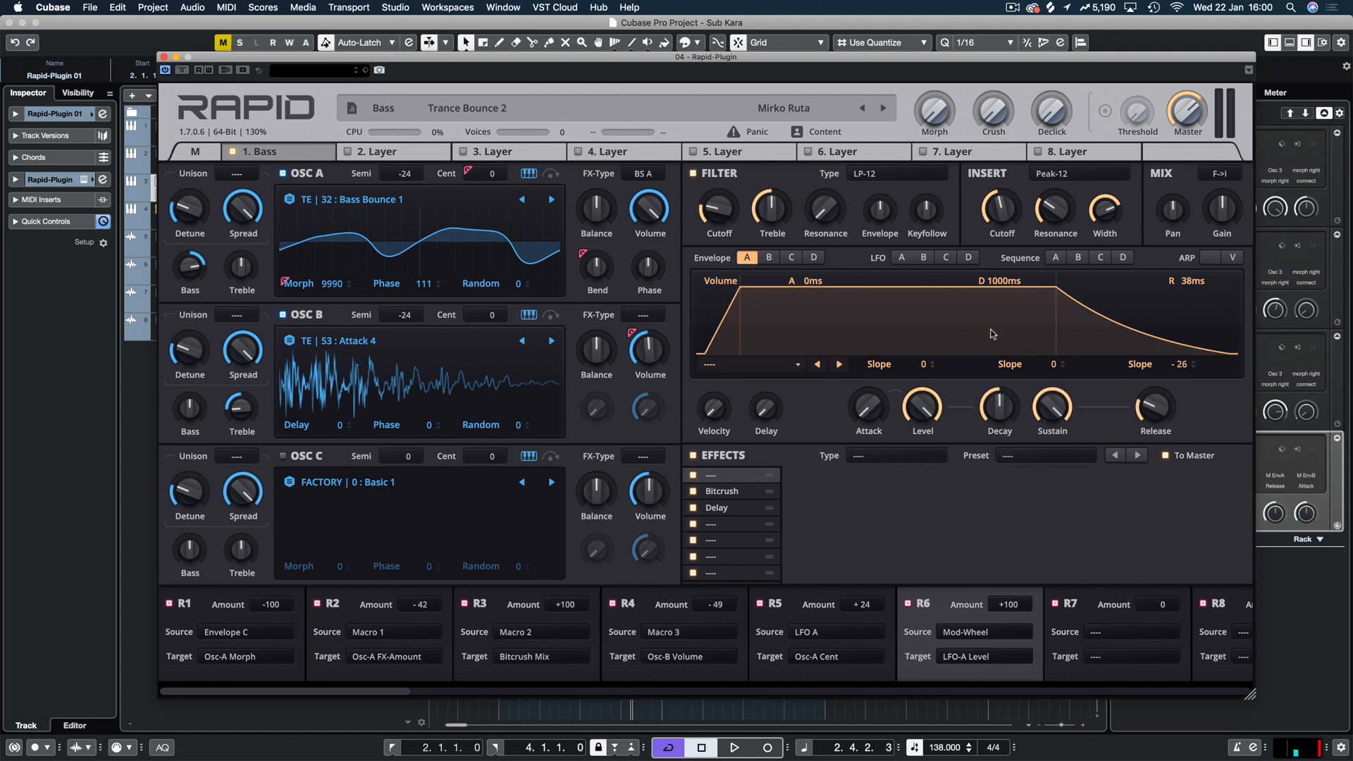
{"action": "left_click", "coordinate": [165, 56]}
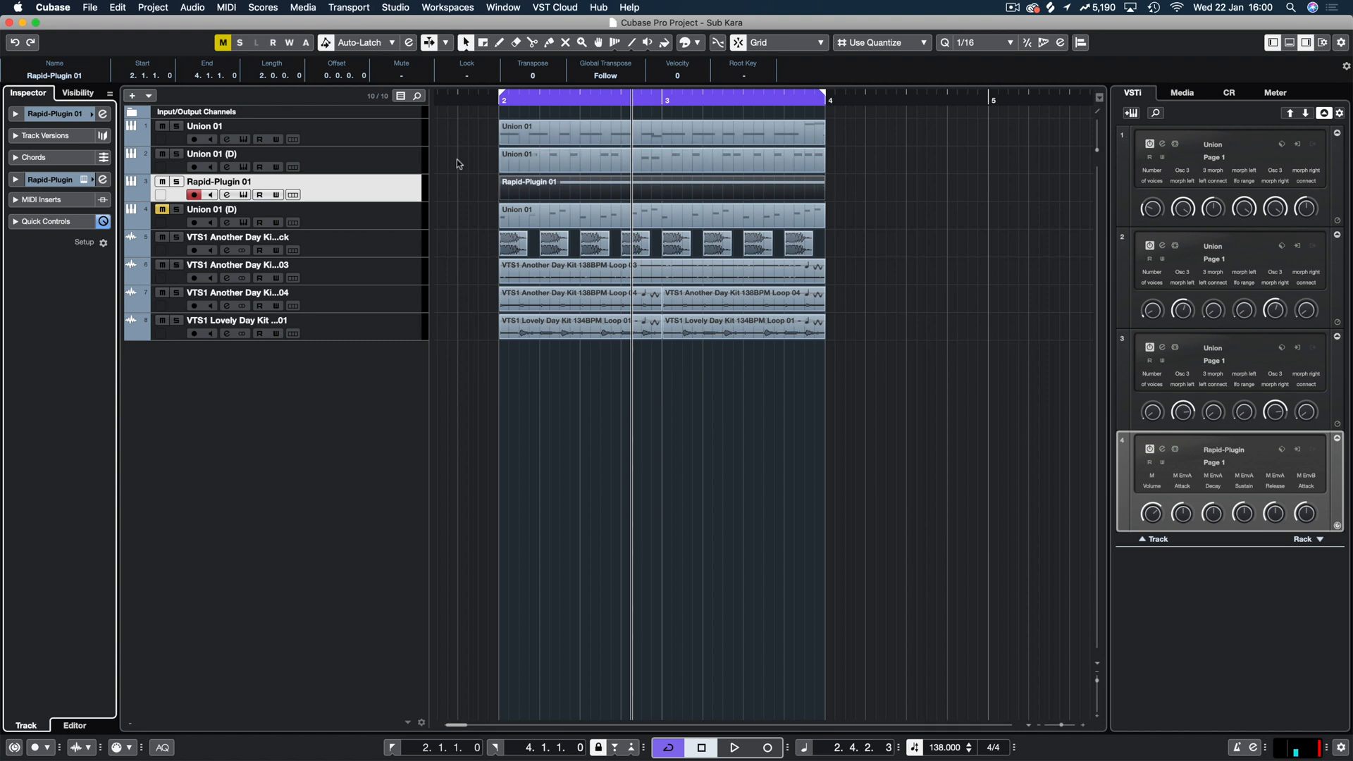
Add a bell band at about 82 Hz with +3.5 dB gain in Rapid-Plugin 01's Pro-Q 3, bypass the band, and close the EQ
{"action": "key", "text": "F3"}
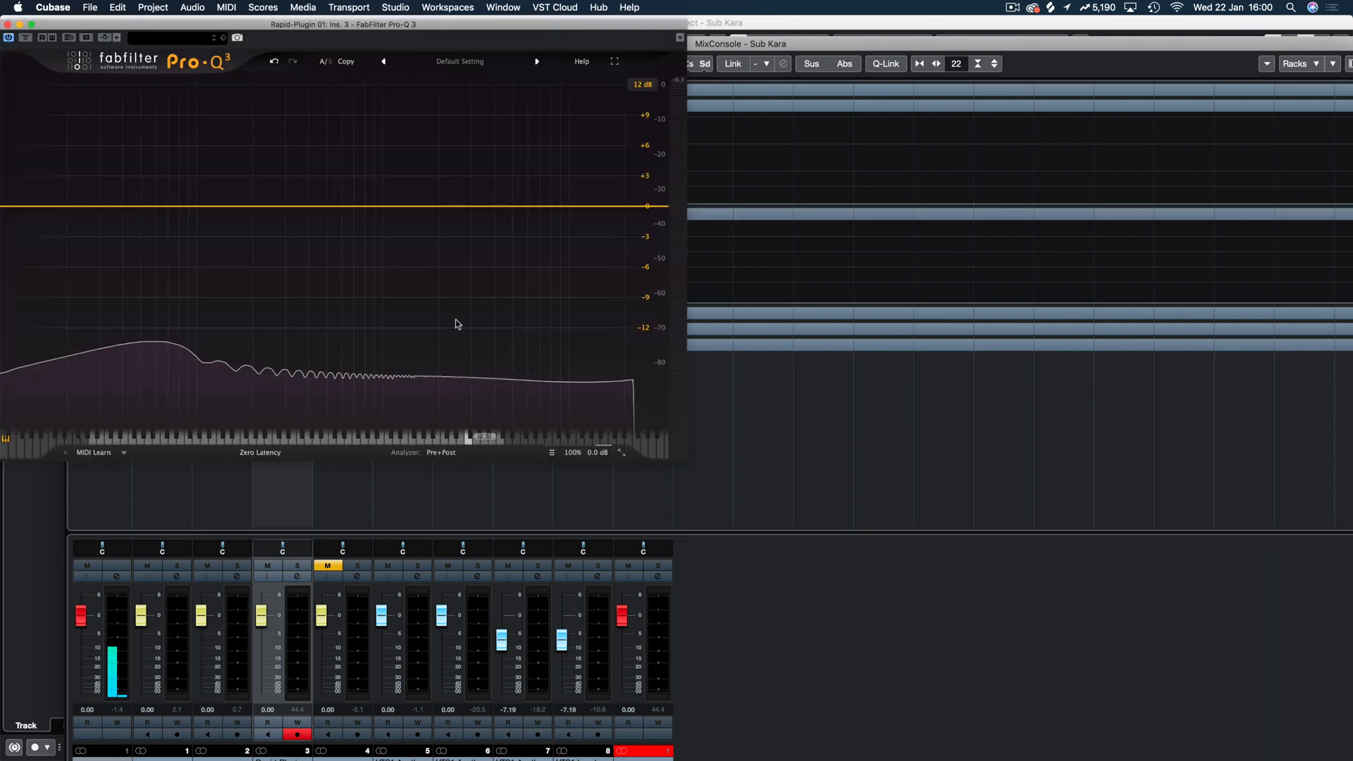
{"action": "left_click_drag", "start_coordinate": [181, 203], "coordinate": [181, 171]}
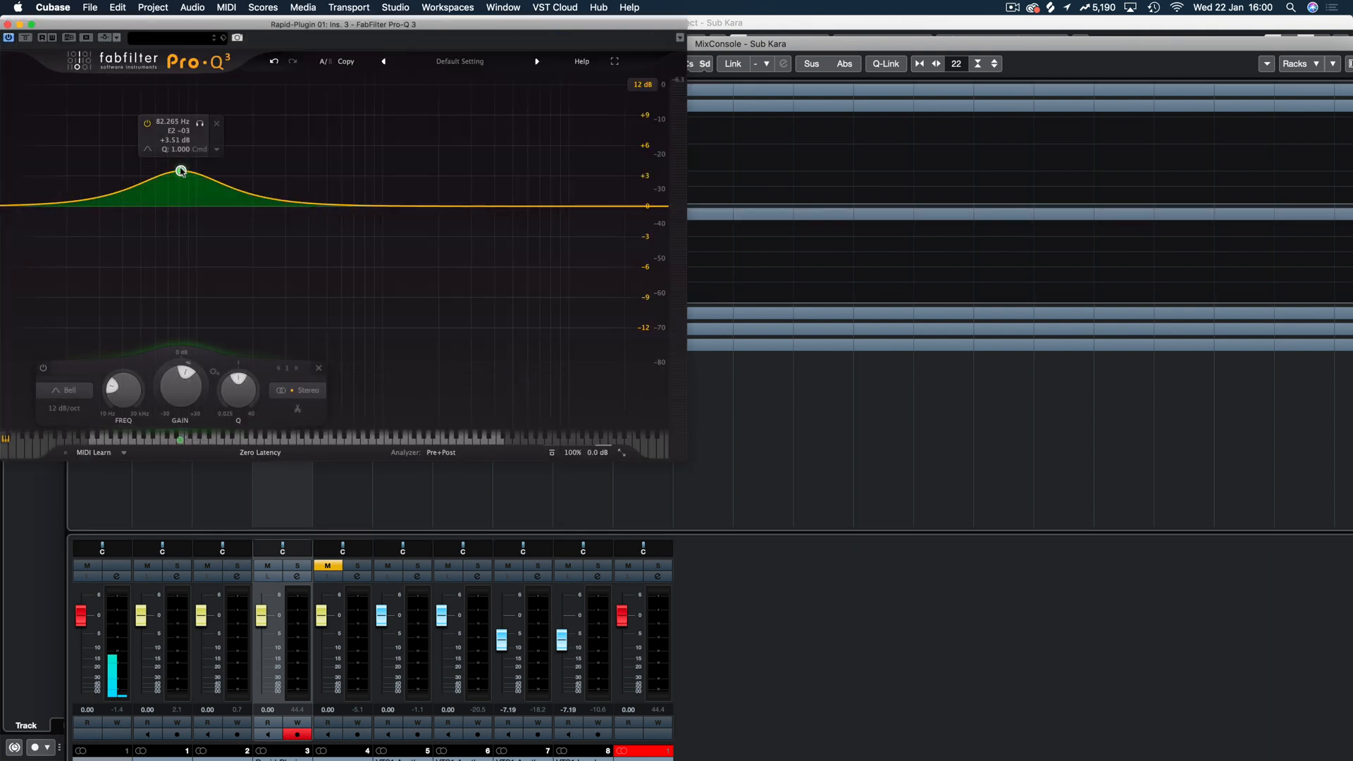
{"action": "left_click", "coordinate": [215, 125]}
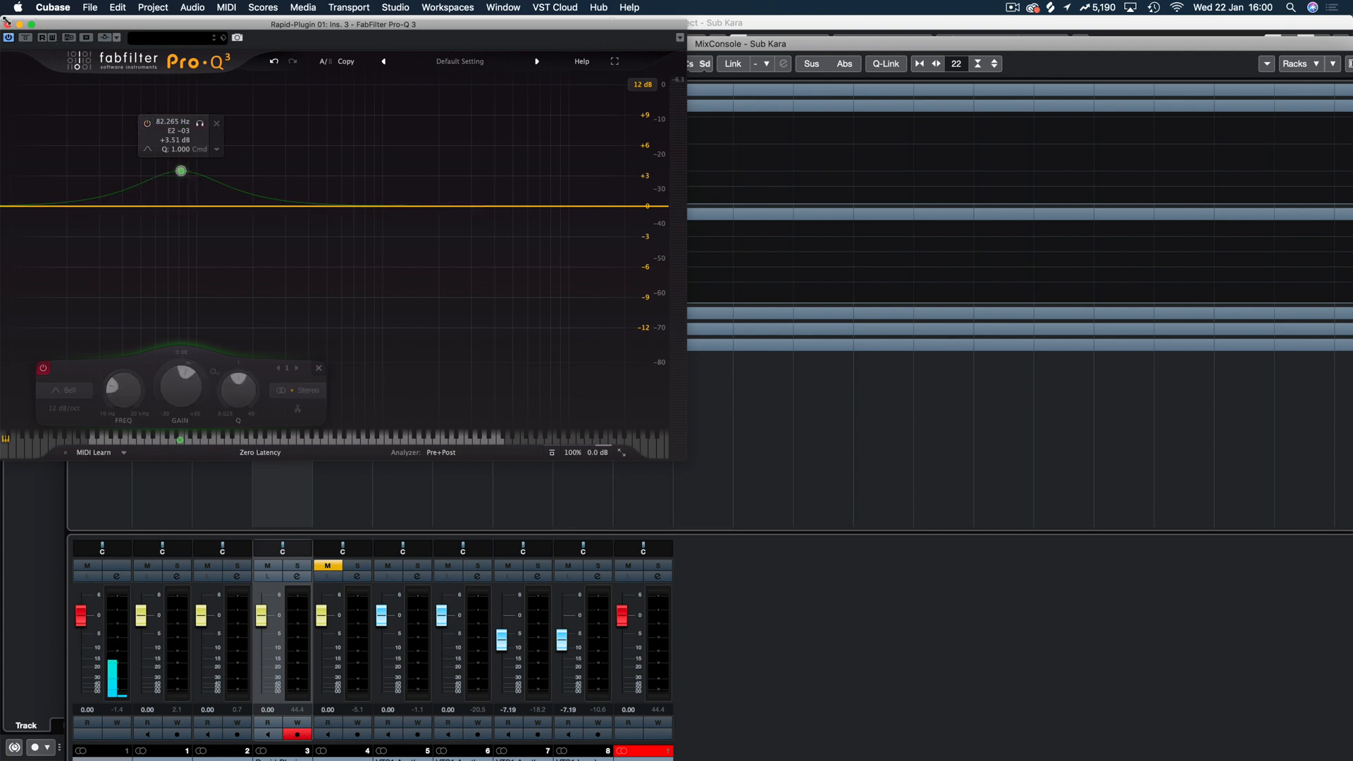
{"action": "left_click", "coordinate": [7, 24]}
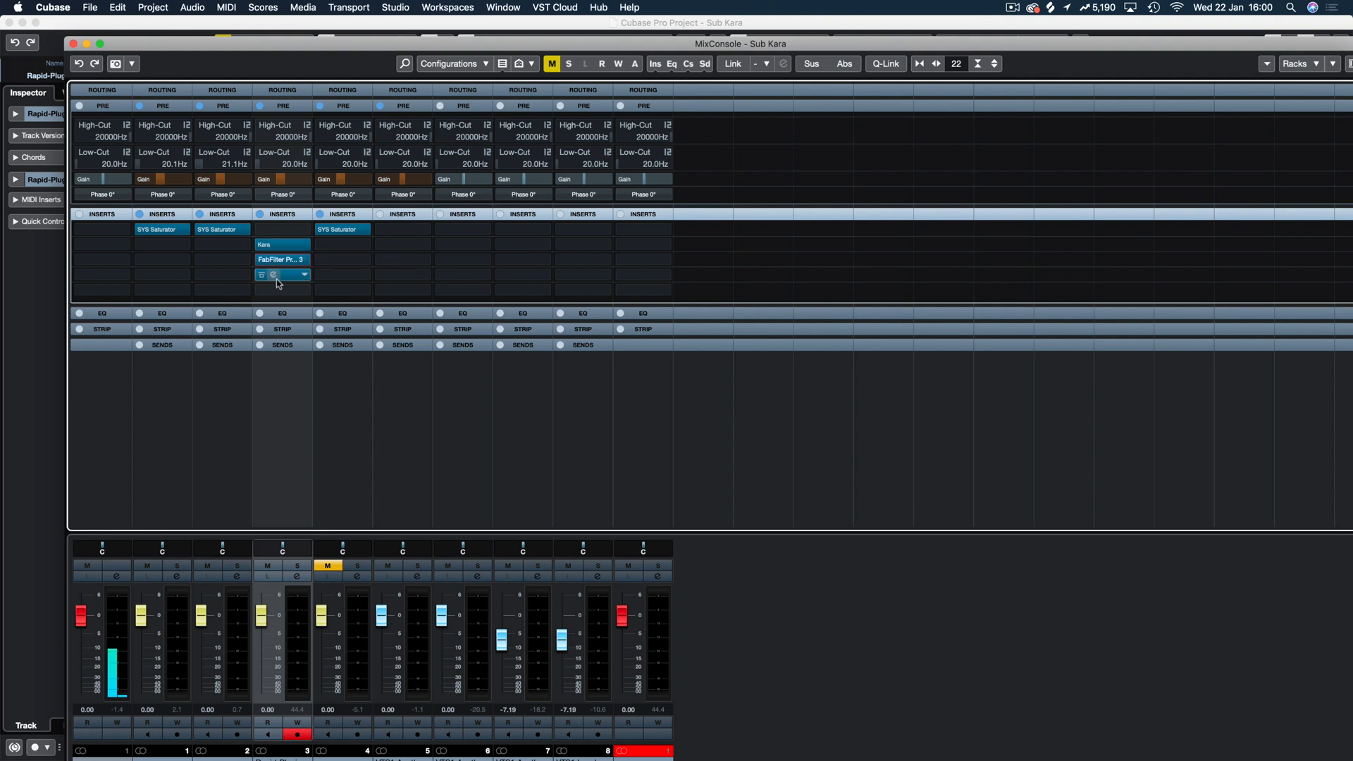
Review the Pro-Q 3 and Kara settings on the Rapid-Plugin 01 channel, closing each plug-in after viewing it
{"action": "double_click", "coordinate": [274, 259]}
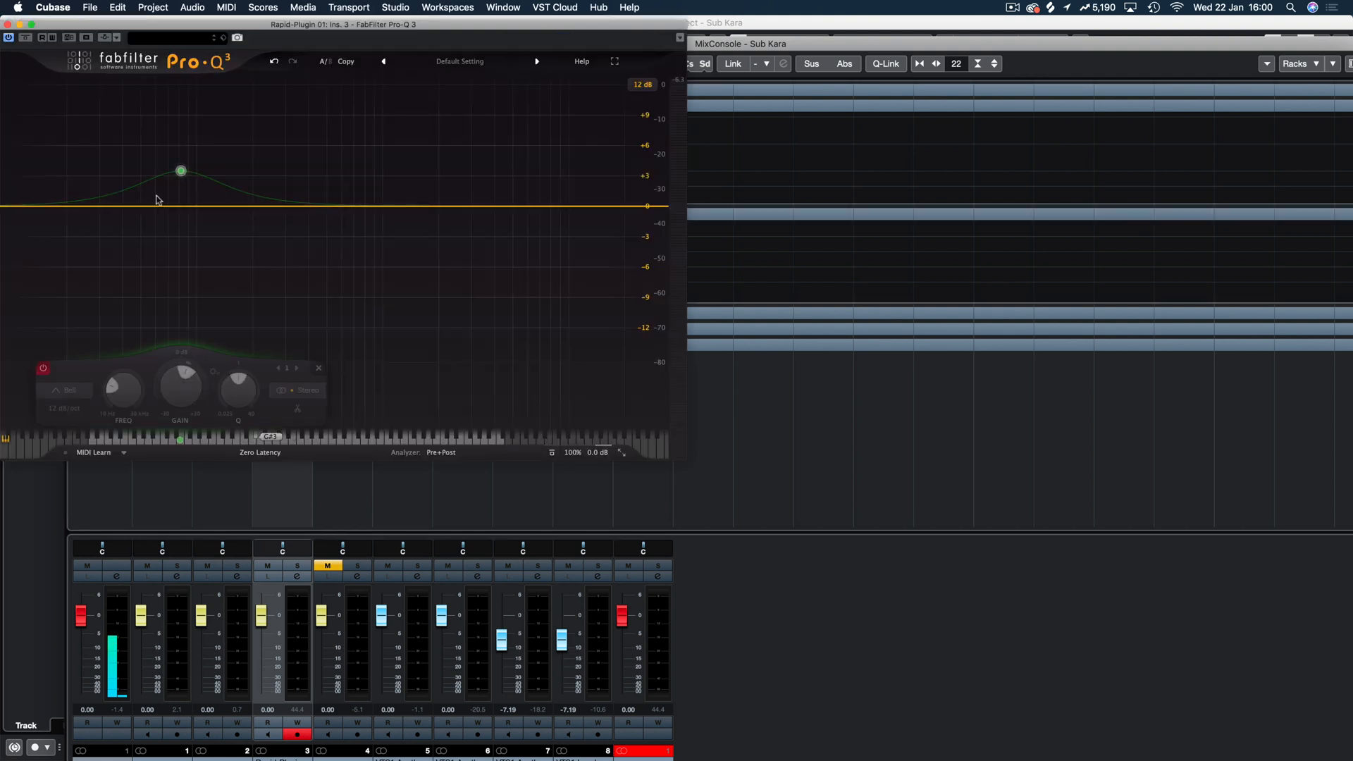
{"action": "left_click", "coordinate": [8, 24]}
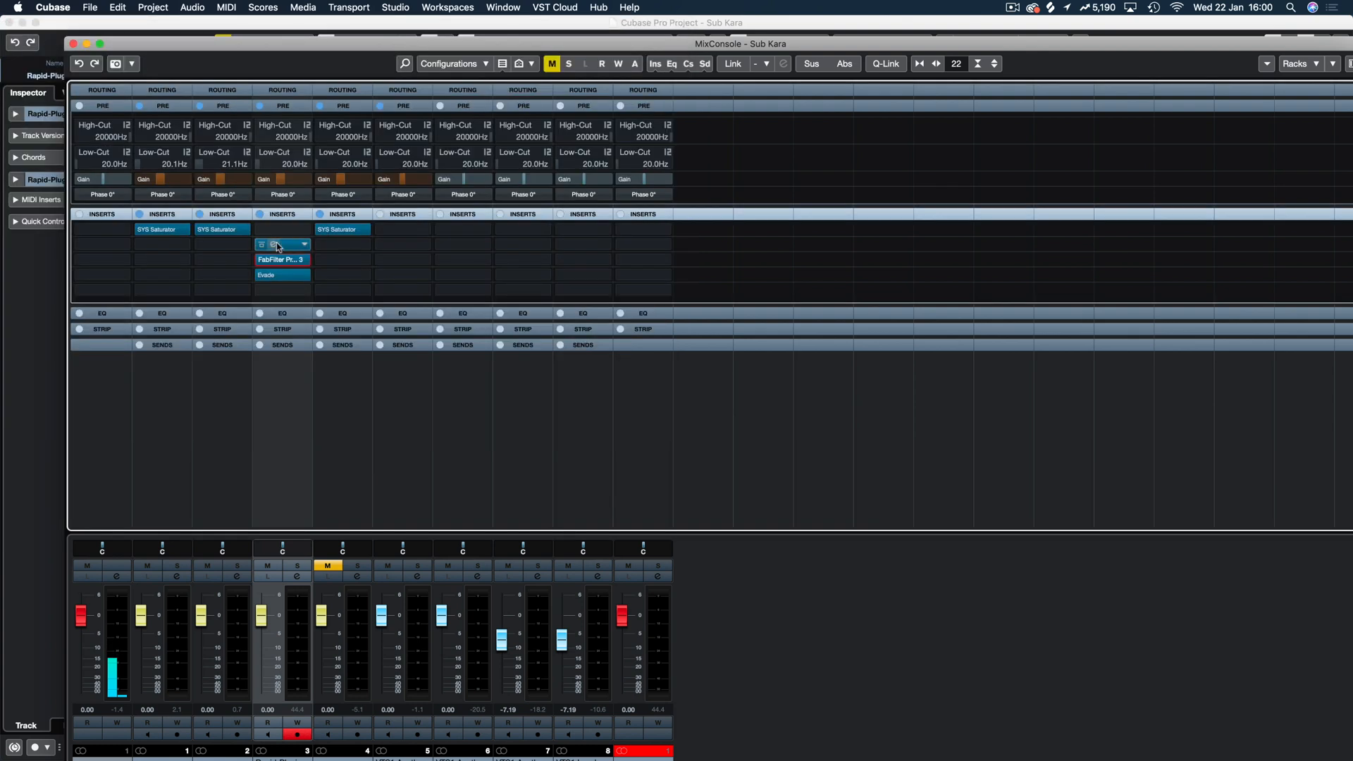
{"action": "left_click", "coordinate": [276, 242]}
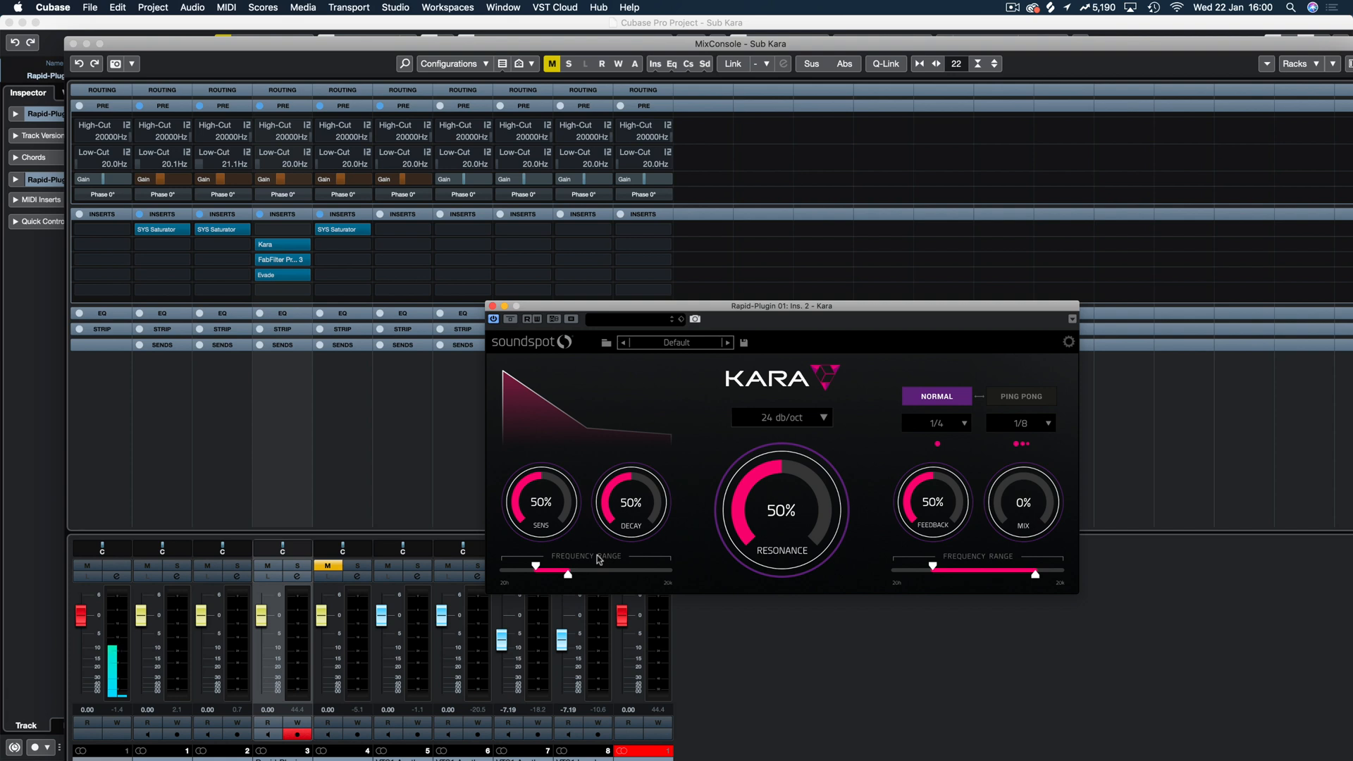
{"action": "left_click", "coordinate": [493, 307]}
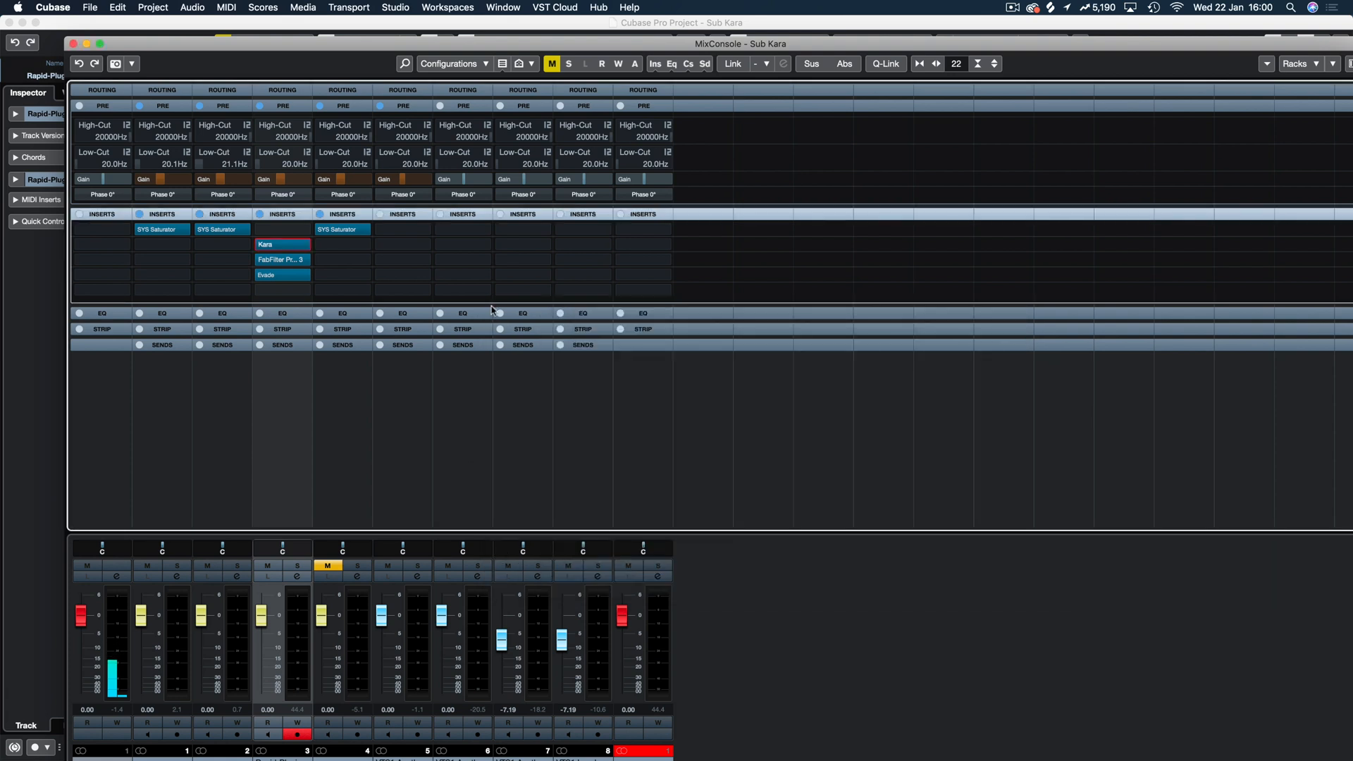